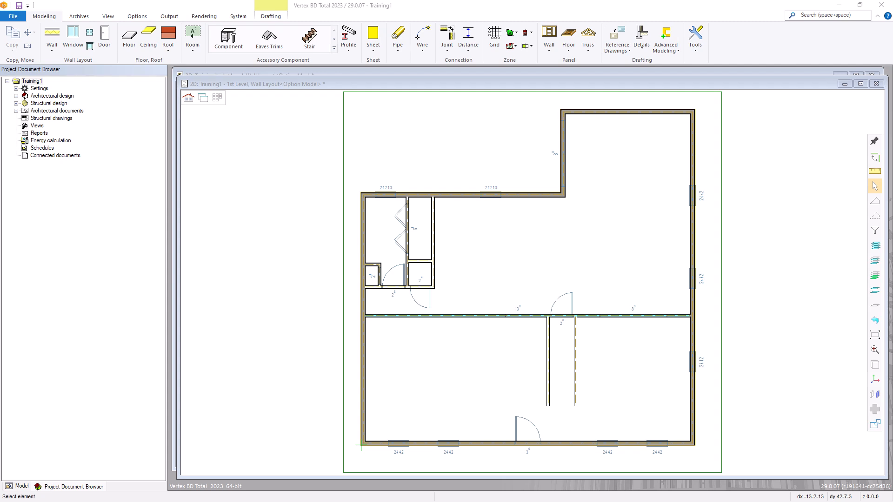
Open the door library, go back to the door list, and close it without choosing a door
left_click(427, 229)
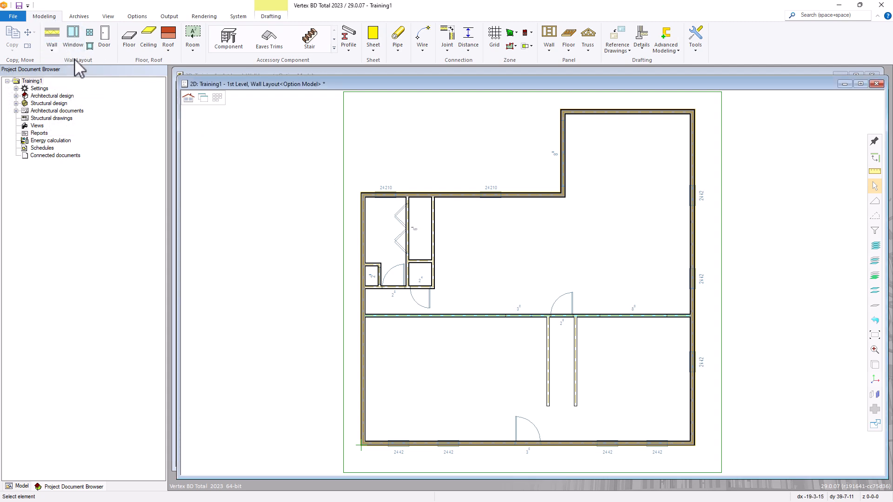
left_click(106, 40)
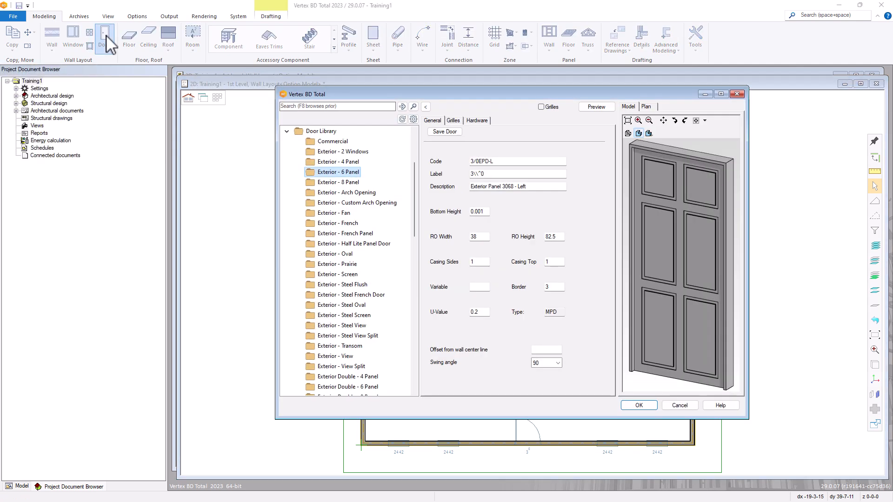
left_click(426, 107)
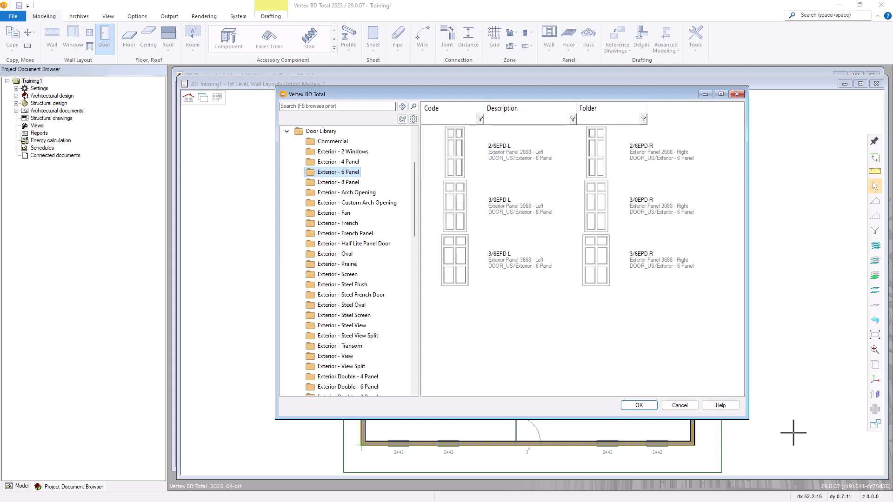
left_click(679, 405)
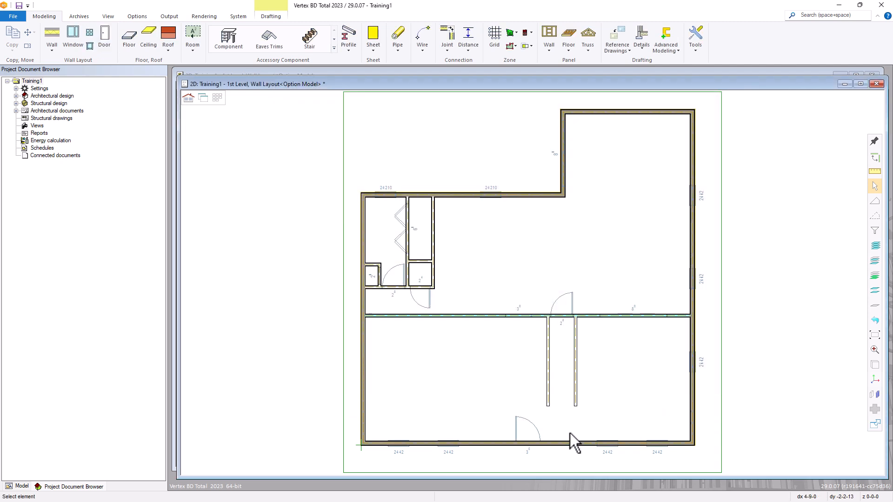
Insert a door into the bottom exterior wall and collapse the Door Library tree to top-level folders
left_click(561, 445)
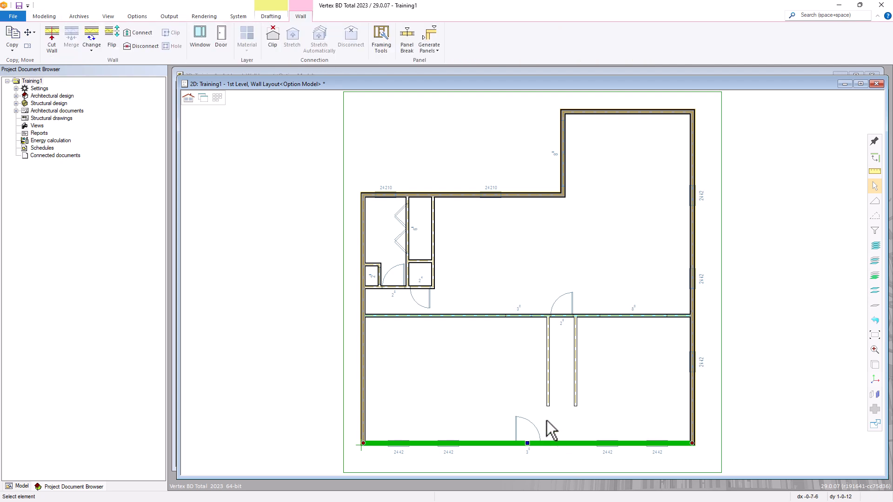
right_click(520, 361)
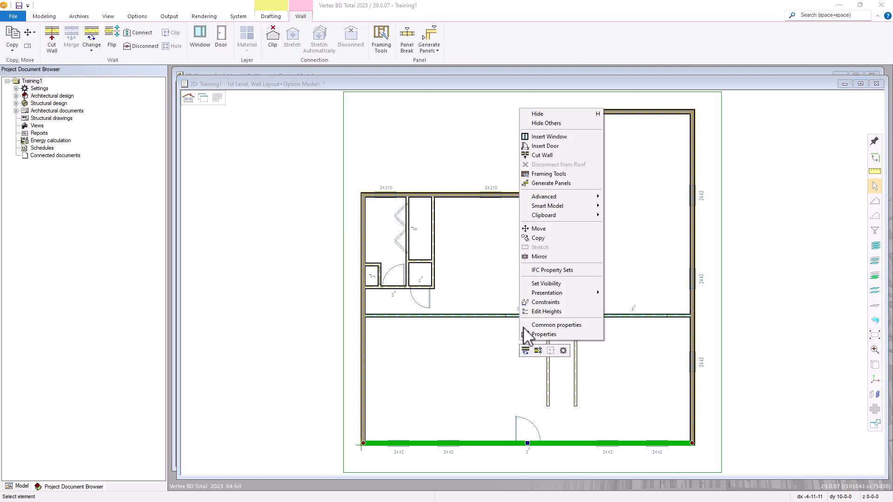
left_click(543, 147)
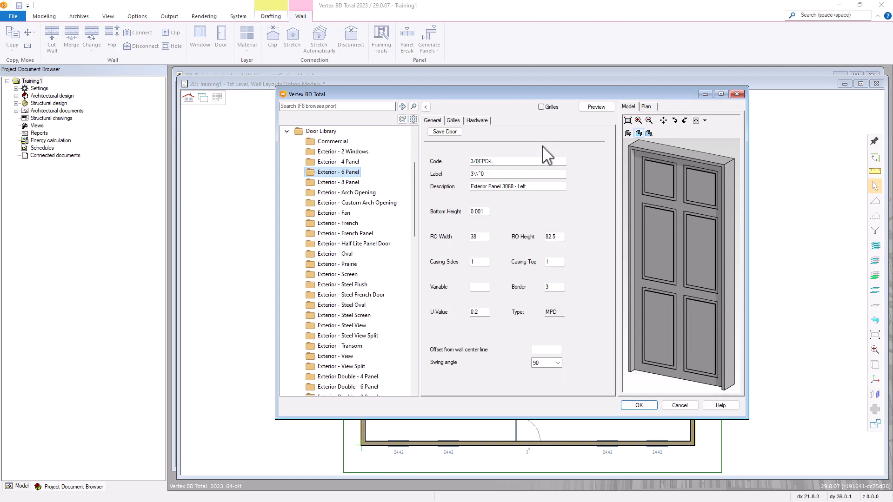
left_click(426, 107)
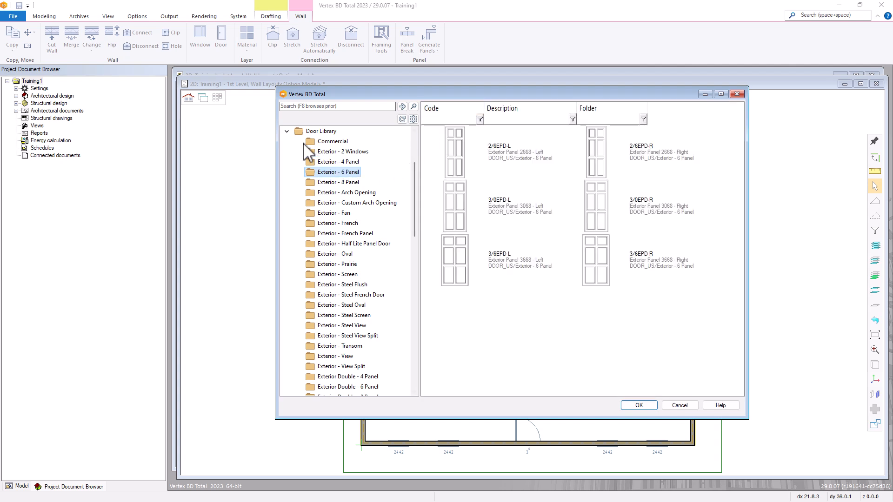
left_click(286, 132)
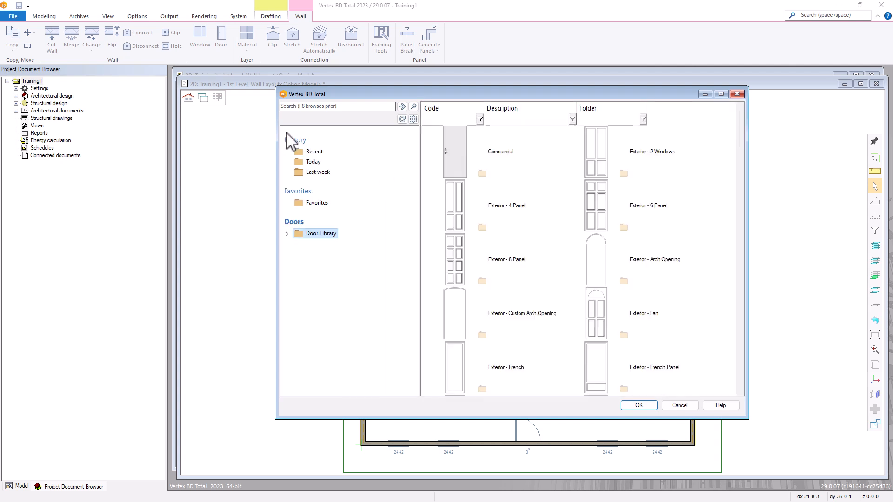
Expand the Door Library and open the Exterior - 4 Panel folder
left_click(286, 234)
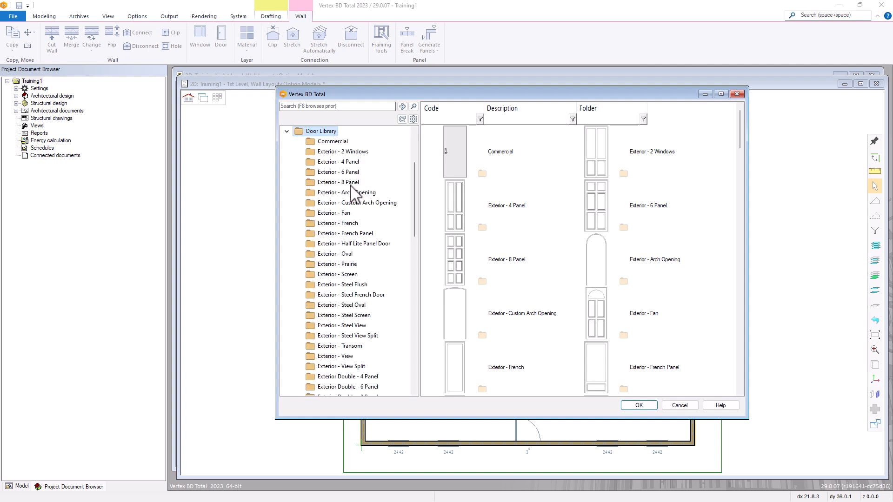
left_click_drag(415, 179, 398, 131)
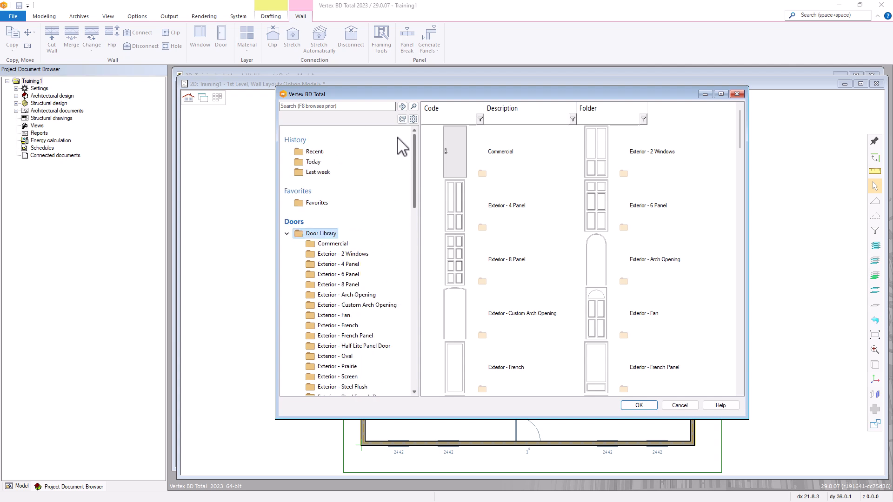
left_click(336, 264)
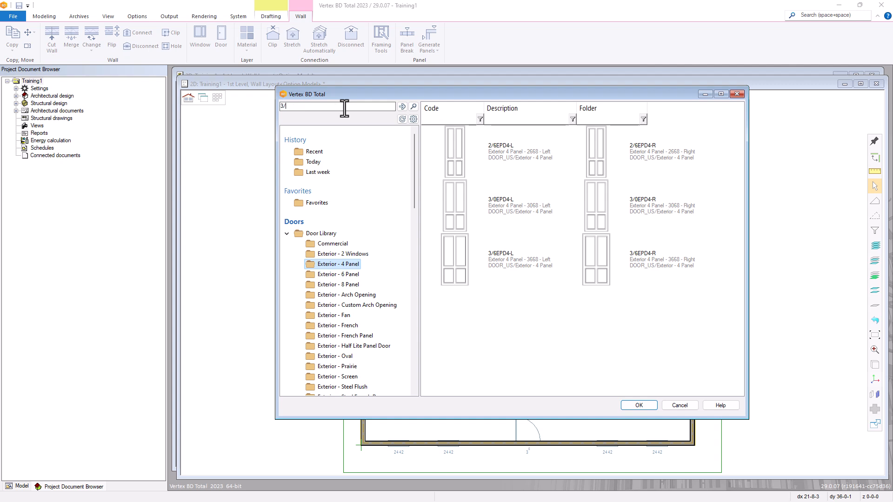
Search the library for 3/0, refine the search to 3/0BFL, and refresh the browser
left_click(402, 106)
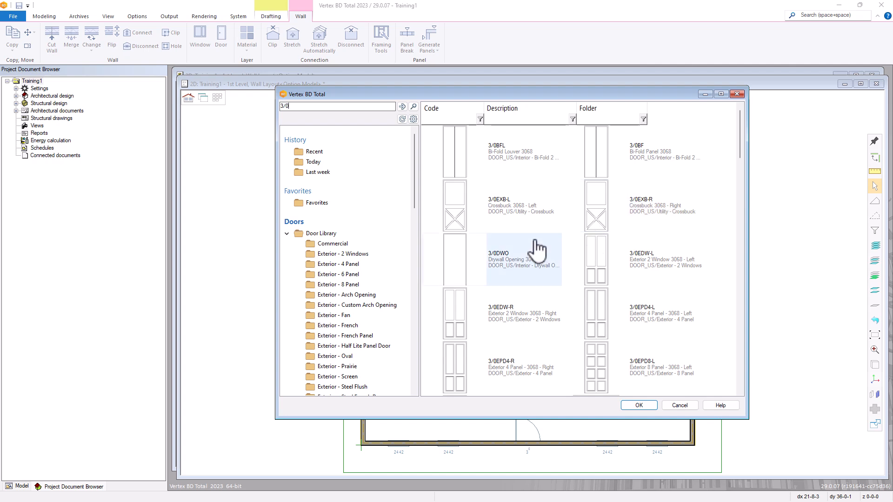
scroll(567, 256, "down", 4)
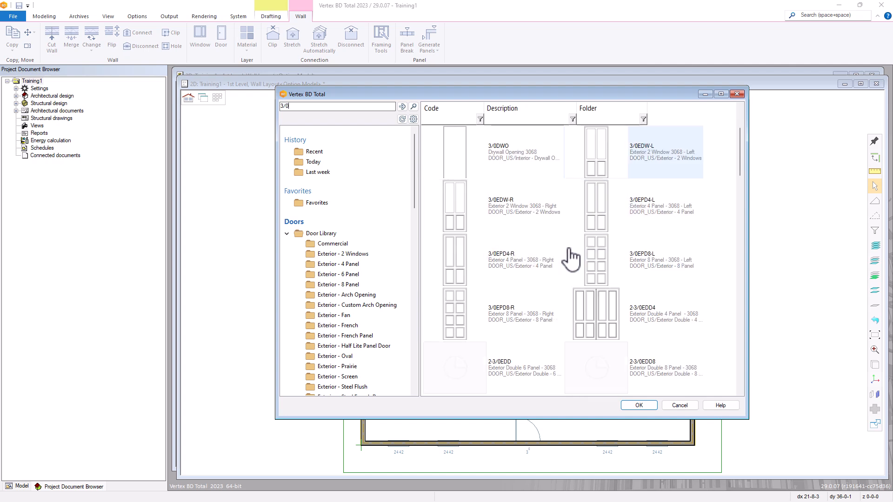
scroll(571, 257, "down", 4)
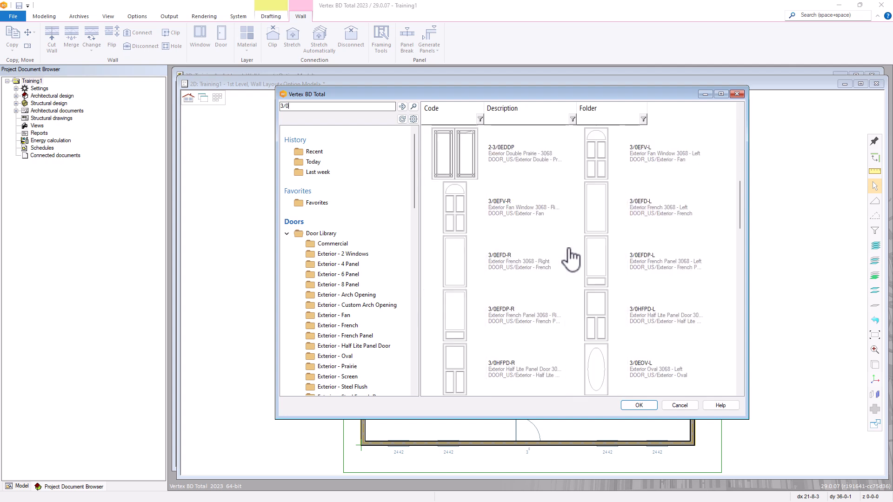
scroll(571, 257, "up", 8)
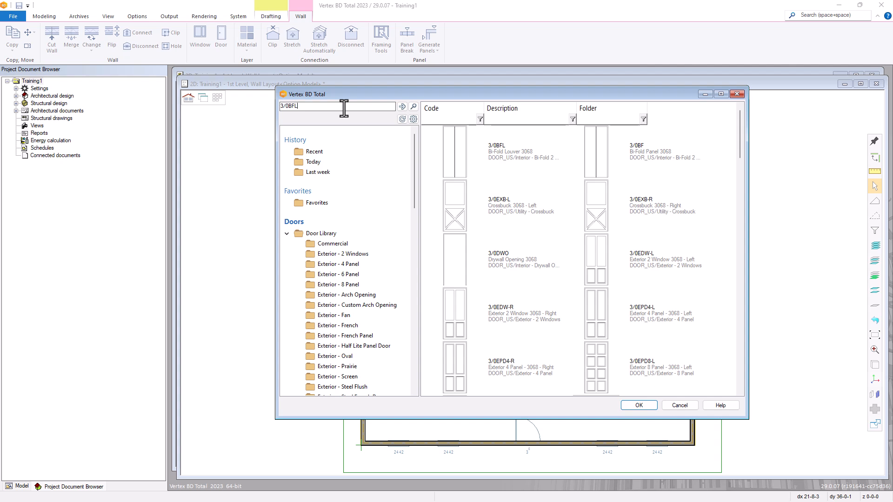
left_click(402, 106)
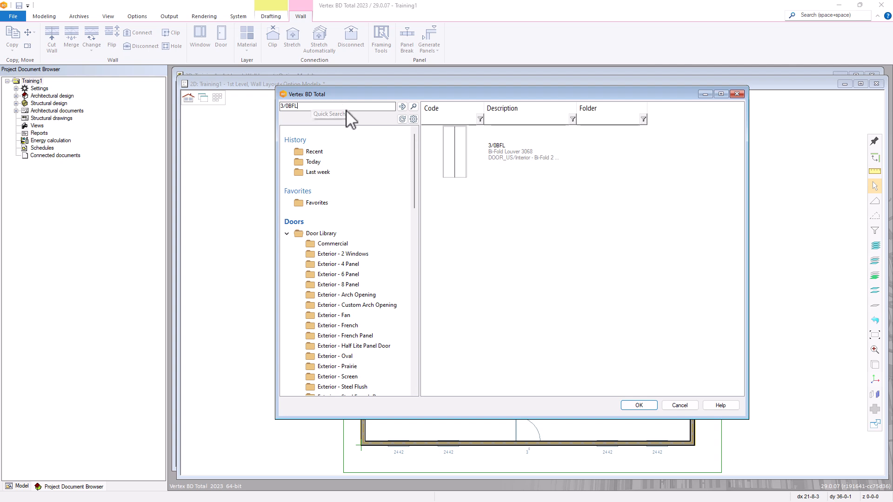
left_click(402, 119)
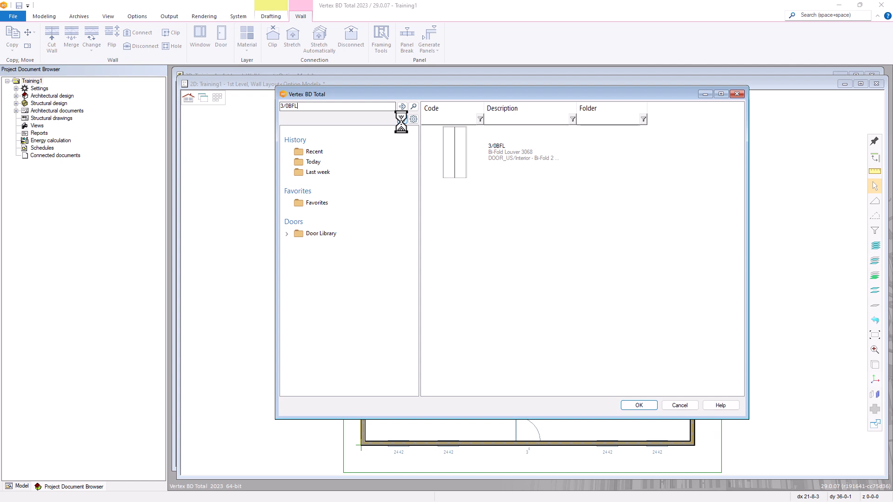
left_click(413, 120)
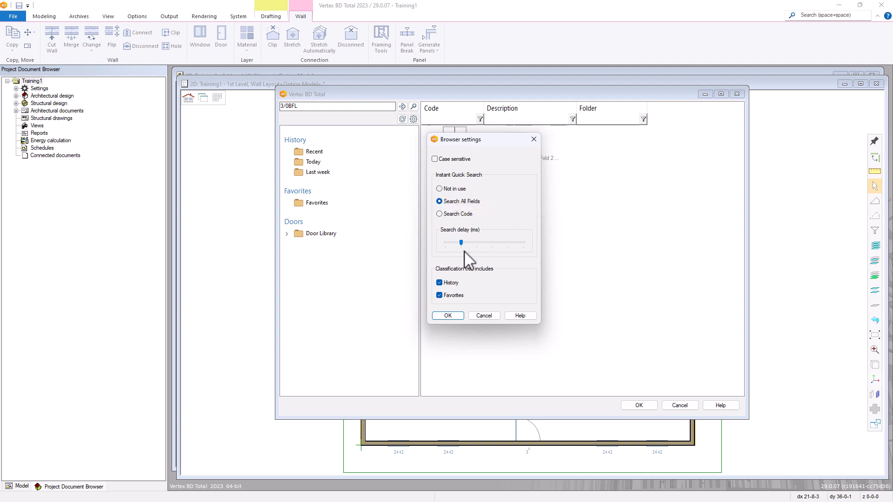
mouse_move(463, 243)
left_mouse_down()
mouse_move(475, 244)
mouse_move(463, 248)
left_mouse_up()
left_click(484, 316)
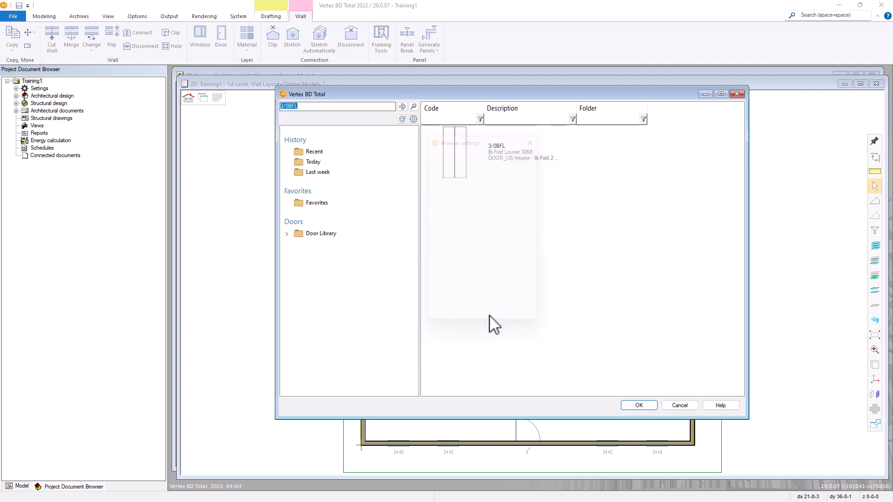
right_click(323, 235)
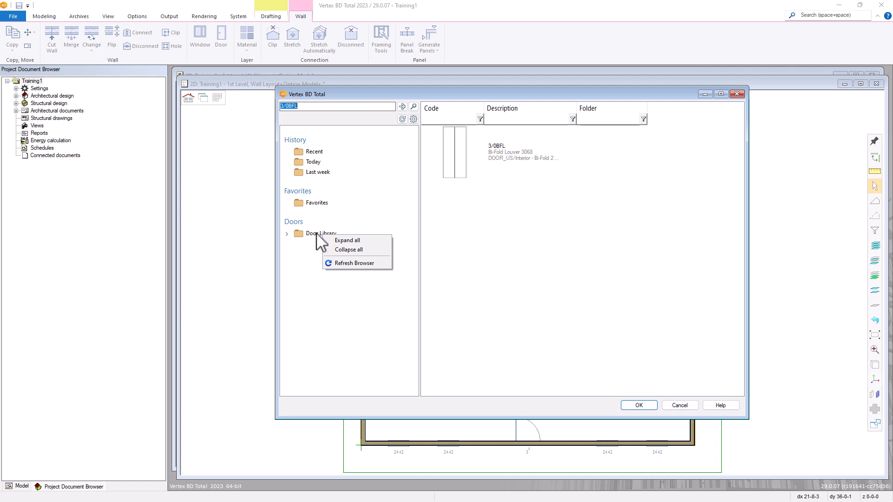
left_click(350, 243)
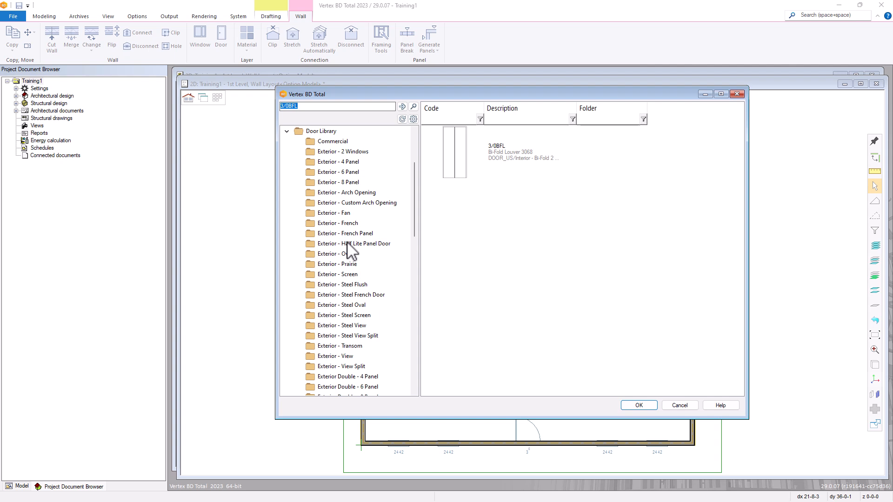
right_click(347, 242)
left_click(371, 257)
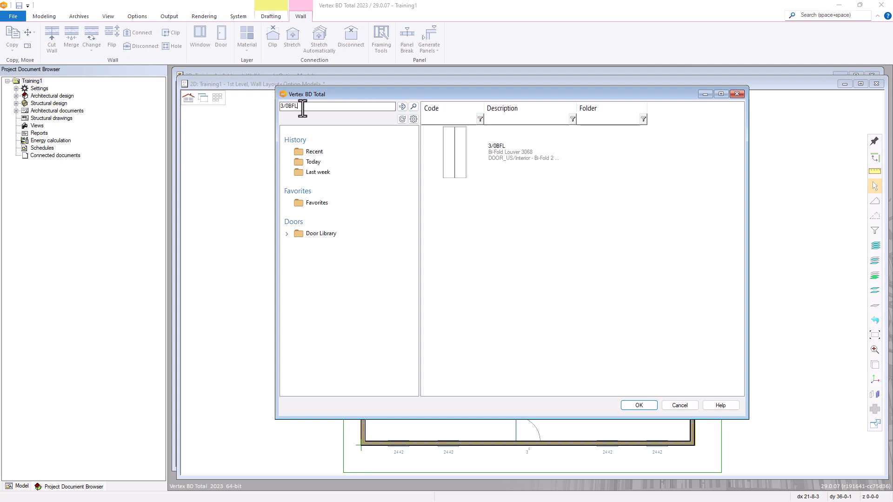
Clear the search, open the Exterior - 6 Panel folder, and show its doors as large tiles
key("BackSpace")
left_click(288, 234)
left_click(345, 171)
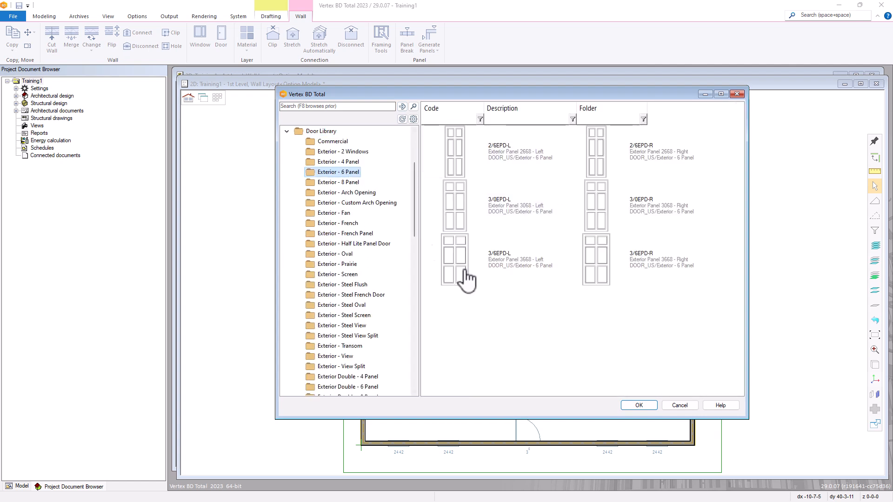
right_click(536, 307)
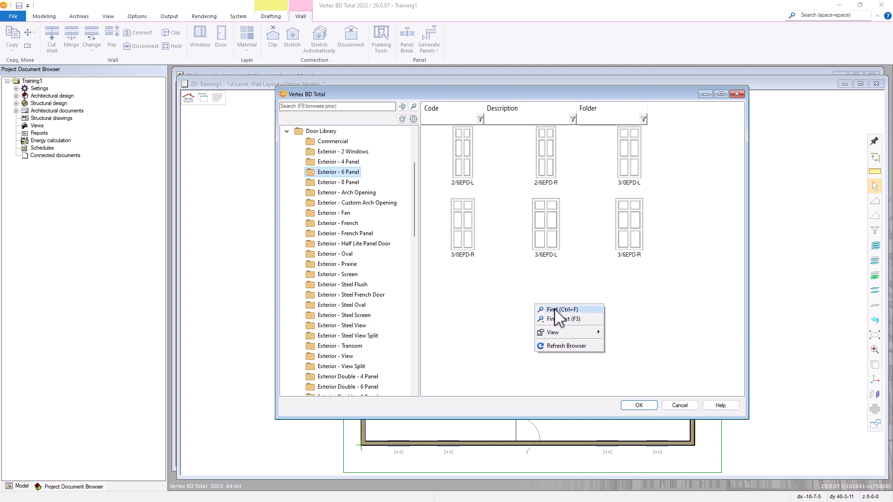
mouse_move(565, 333)
mouse_move(599, 332)
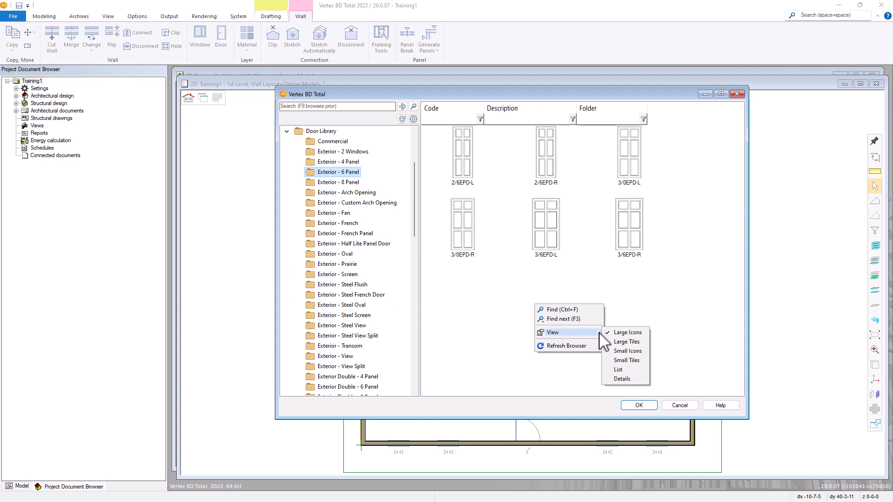
left_click(622, 342)
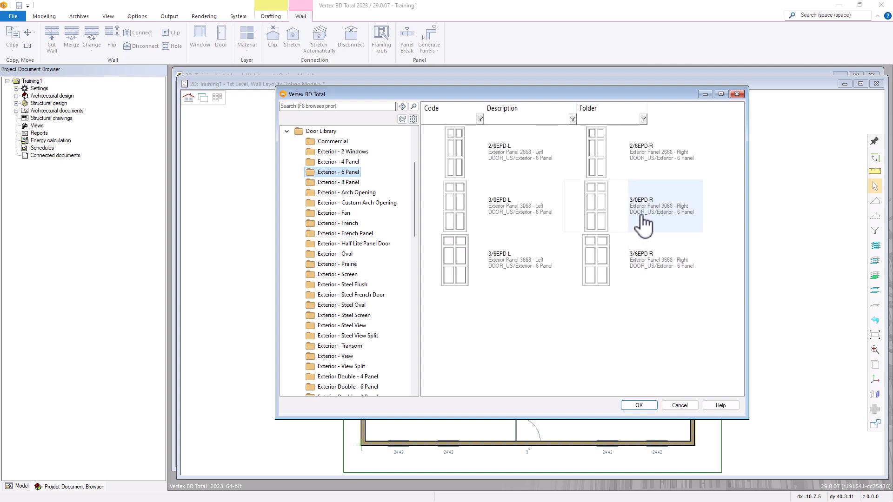
Switch the door results to a plain list, then to the Details view
right_click(583, 322)
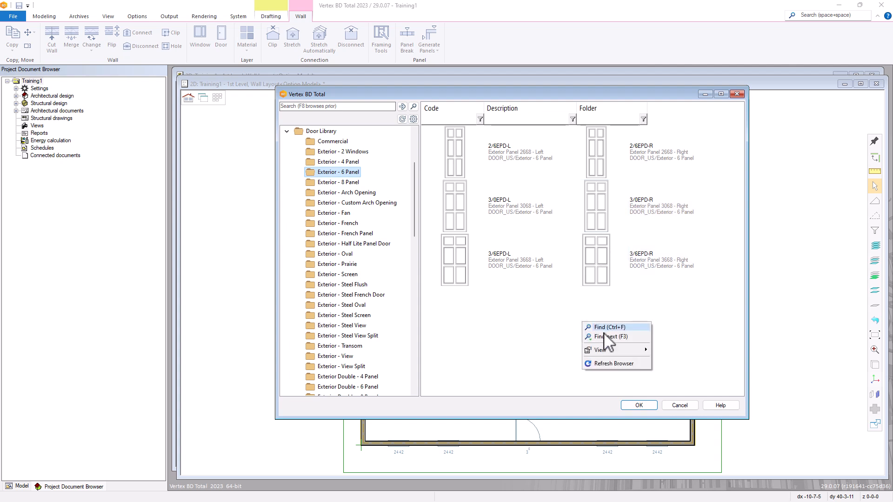
mouse_move(613, 348)
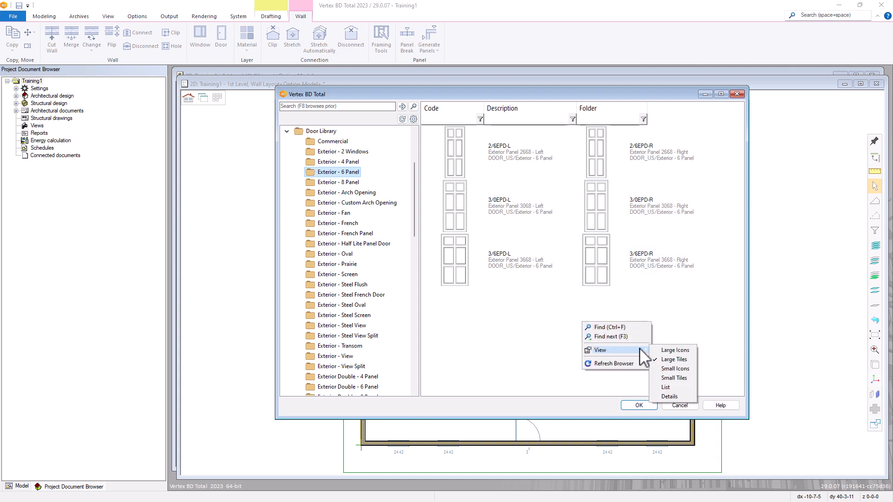
left_click(667, 387)
right_click(559, 280)
mouse_move(610, 307)
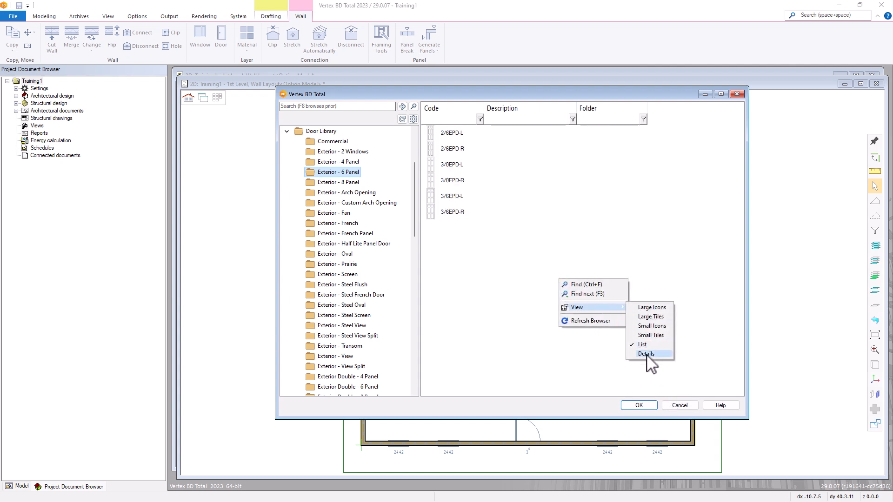
left_click(650, 359)
right_click(588, 296)
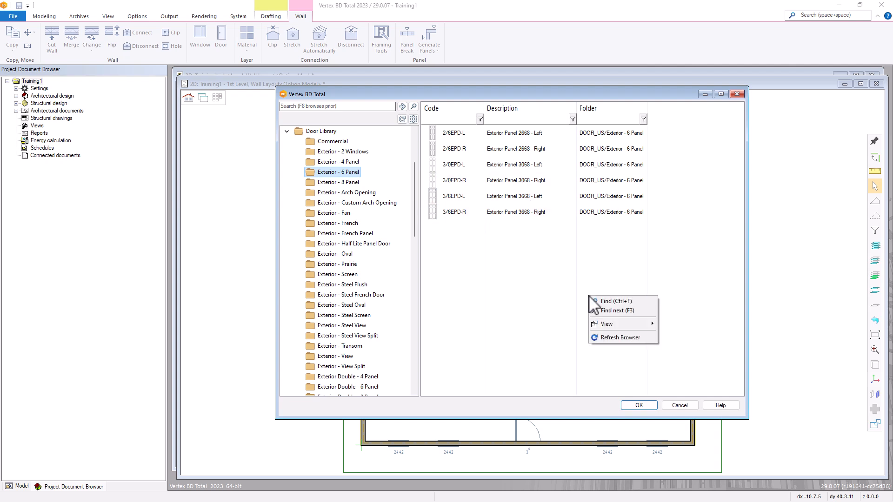
mouse_move(615, 324)
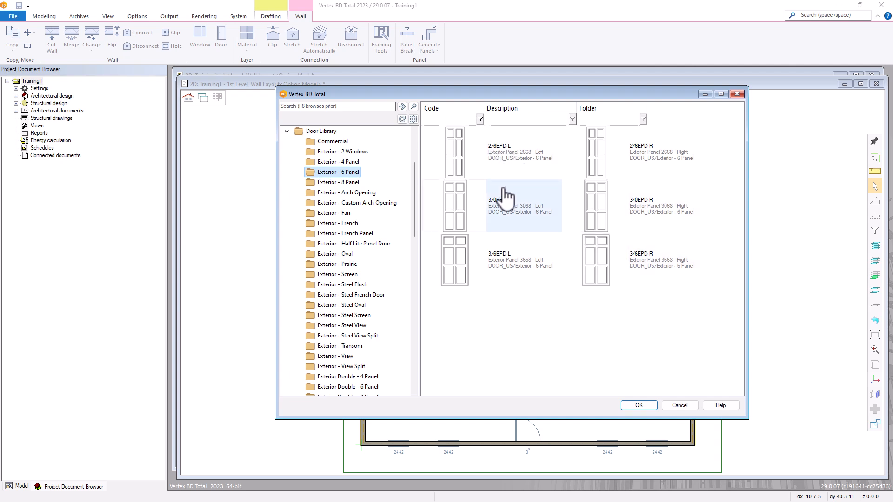
Add the 3/0EPD-L Exterior Panel 3068 - Left door to Favorites
mouse_move(506, 196)
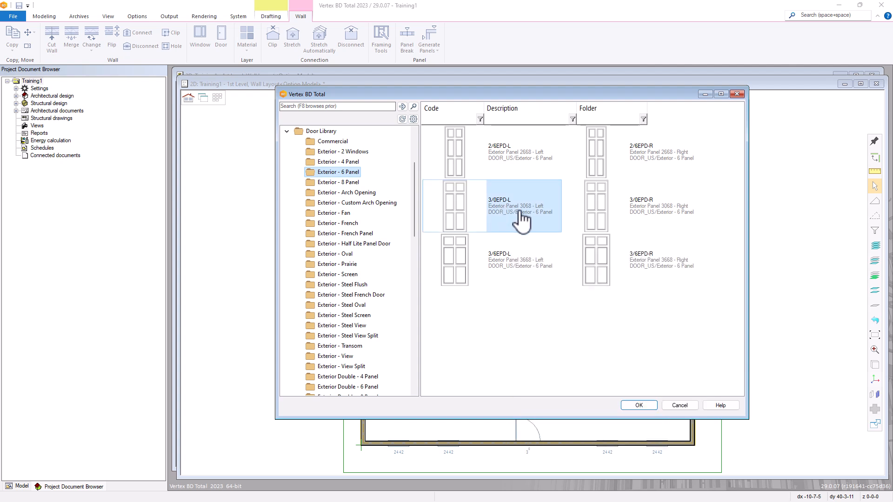
right_click(513, 209)
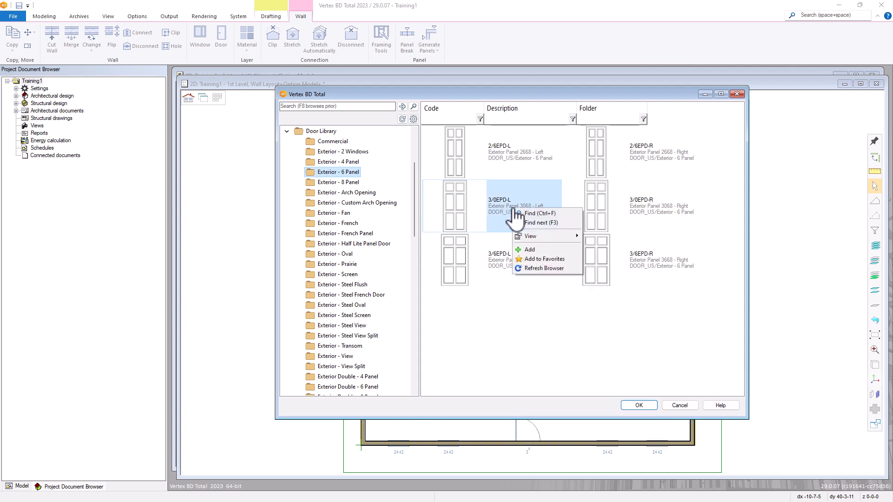
left_click(539, 259)
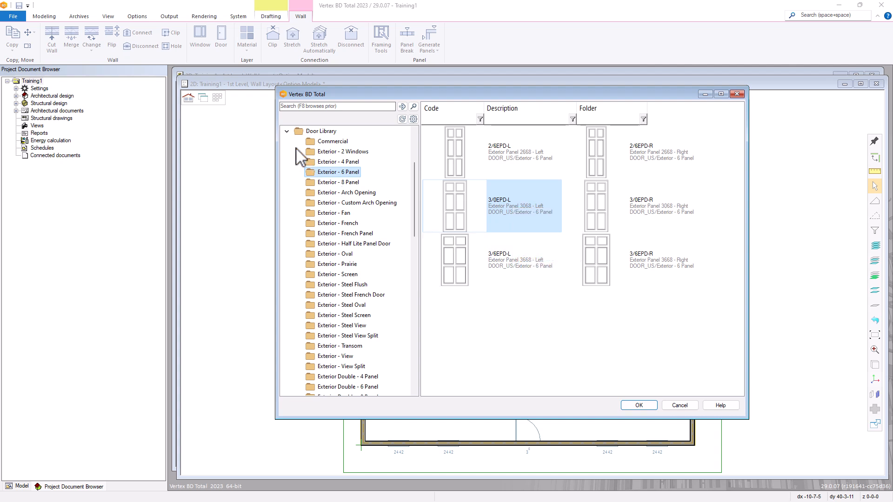
left_click(286, 132)
Check Favorites, then open the 3/0EPD-L door's properties from Door Library > Exterior - 6 Panel
left_click(318, 203)
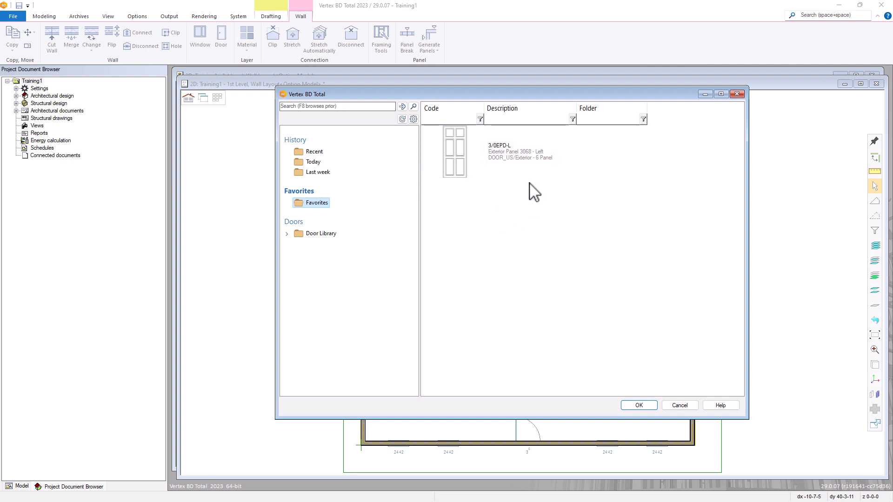
left_click(286, 234)
left_click(338, 173)
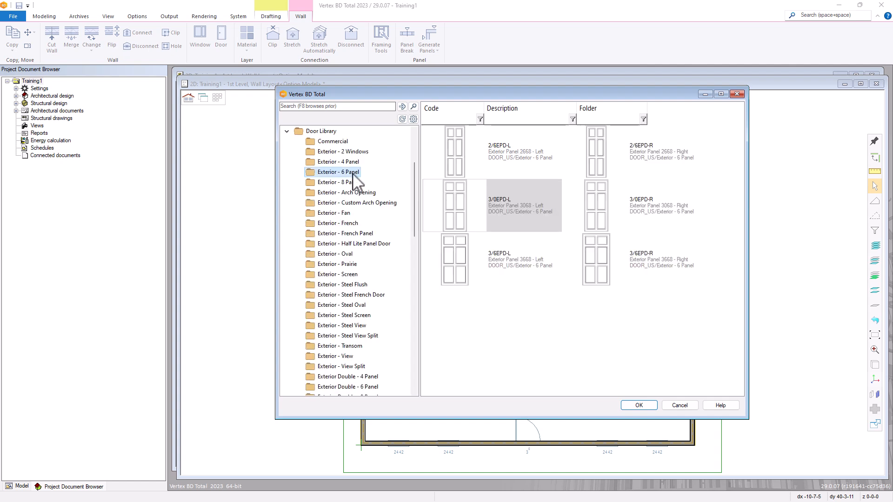
left_click(515, 210)
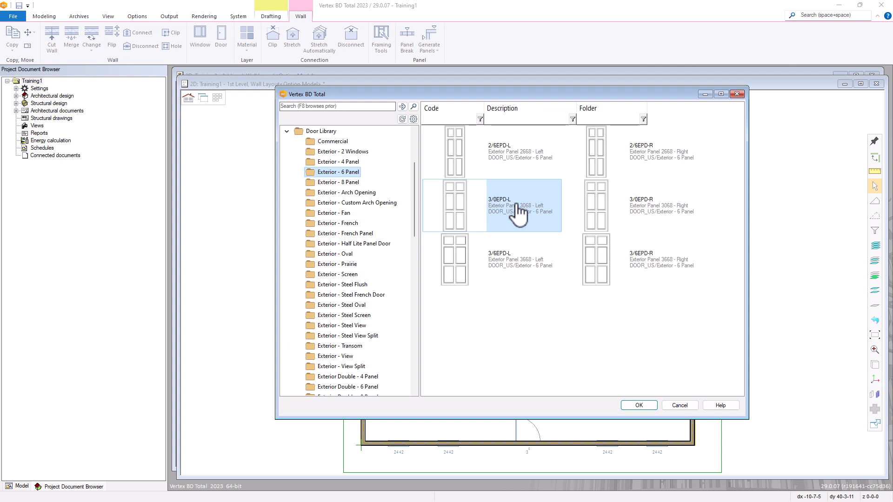
double_click(518, 214)
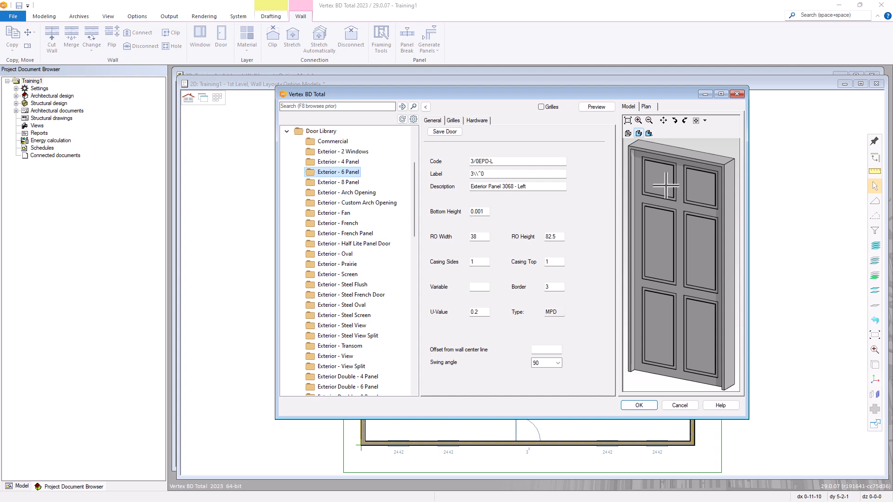
Switch the 3/0EPD-L door preview to its 2D plan symbol with the swing arc
left_click(650, 107)
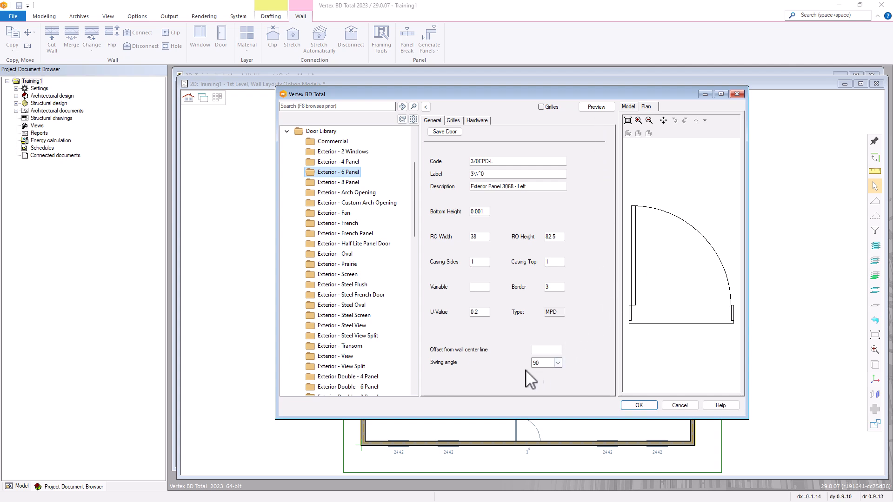
Preview the door with a 30° swing angle
left_click(558, 362)
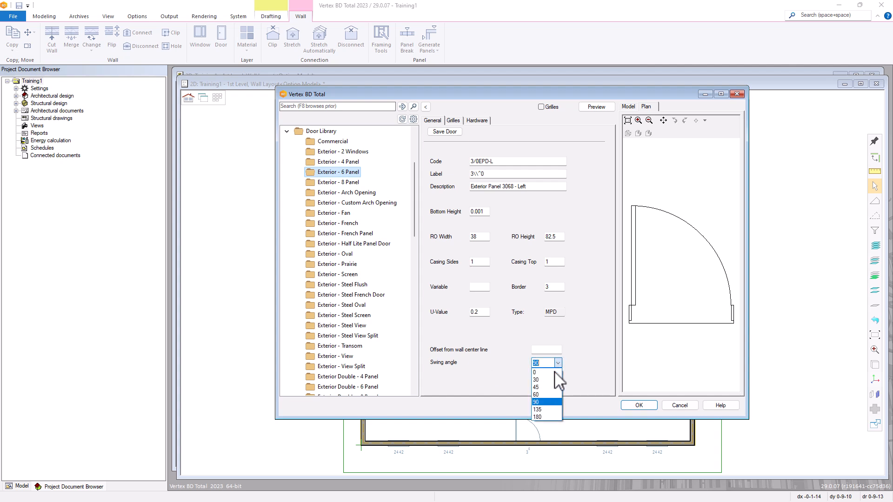
left_click(536, 380)
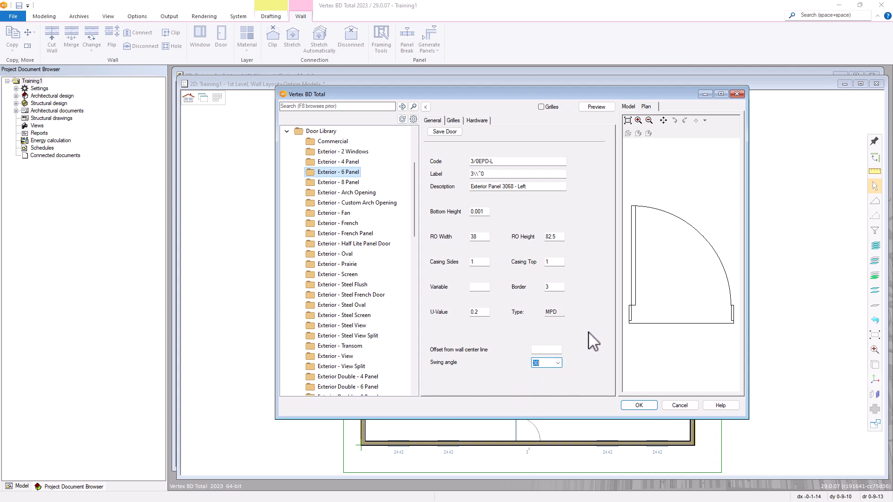
left_click(588, 366)
left_click(596, 107)
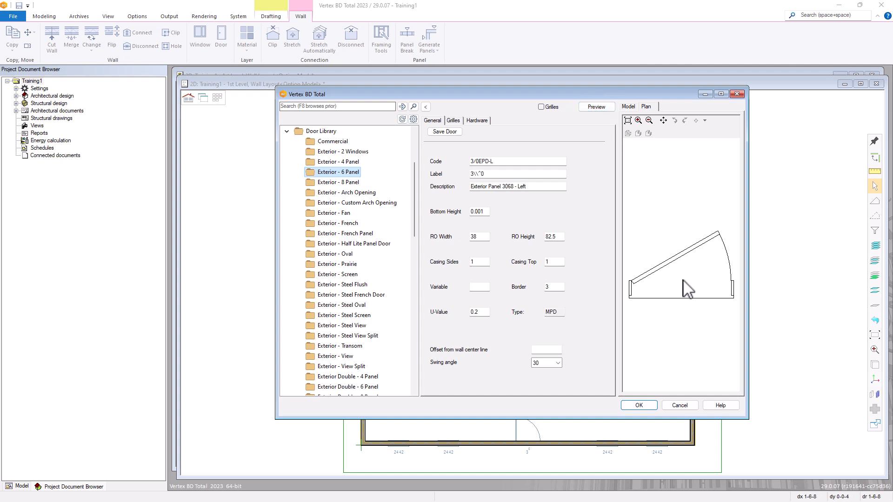
Restore the swing angle to 90, preview it, and return to the 3-D model view
left_click(597, 327)
left_click(557, 363)
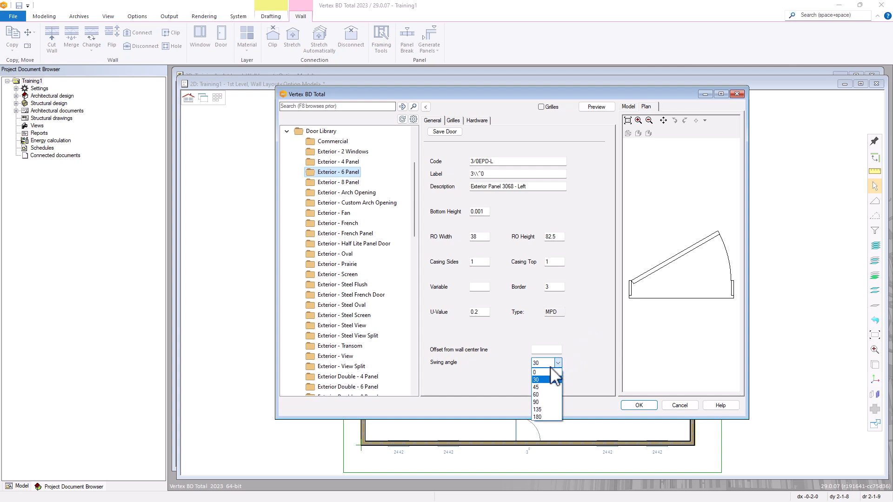
left_click(540, 403)
left_click(597, 107)
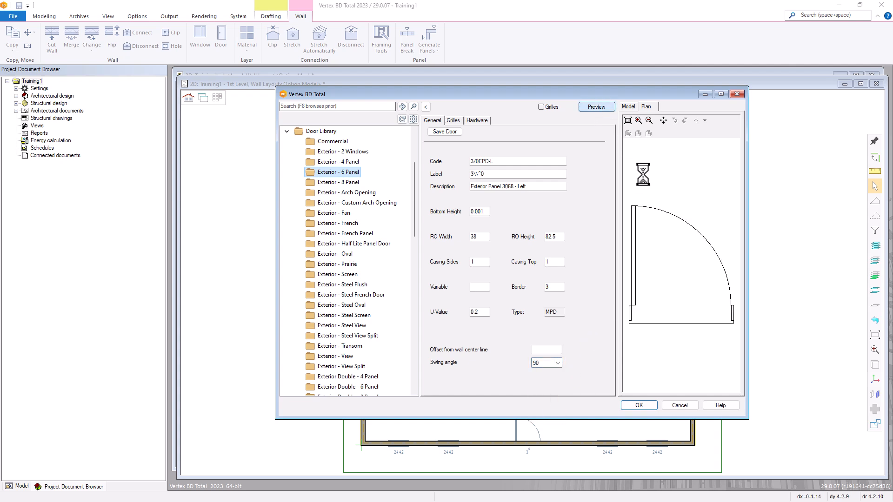
left_click(629, 107)
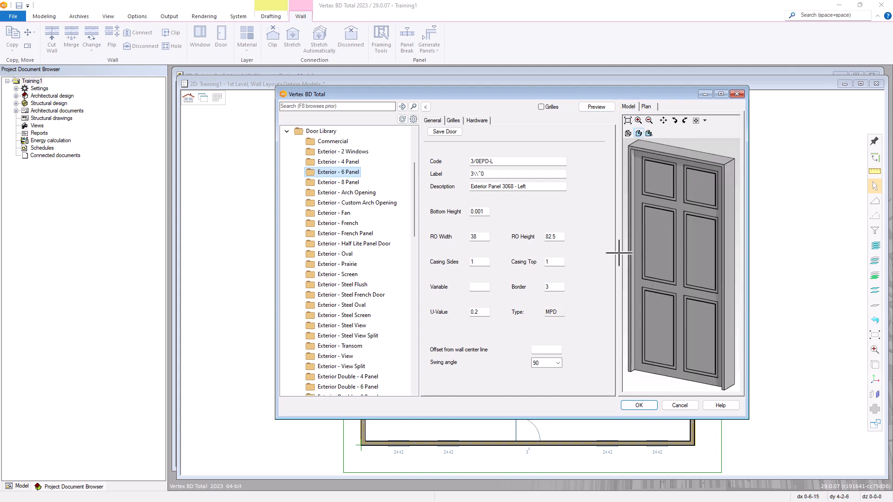
Preview the door with Casing Top 3, then restore Casing Top to 1
double_click(549, 261)
left_click(599, 108)
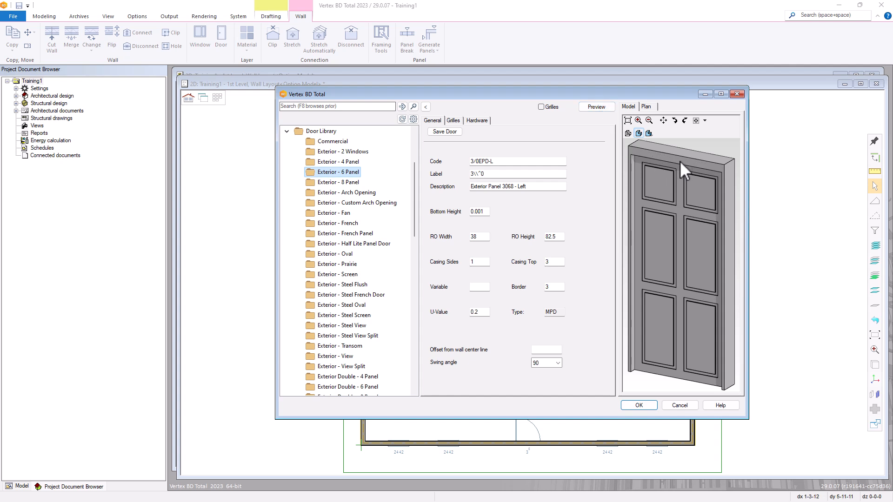
double_click(552, 261)
left_click(599, 109)
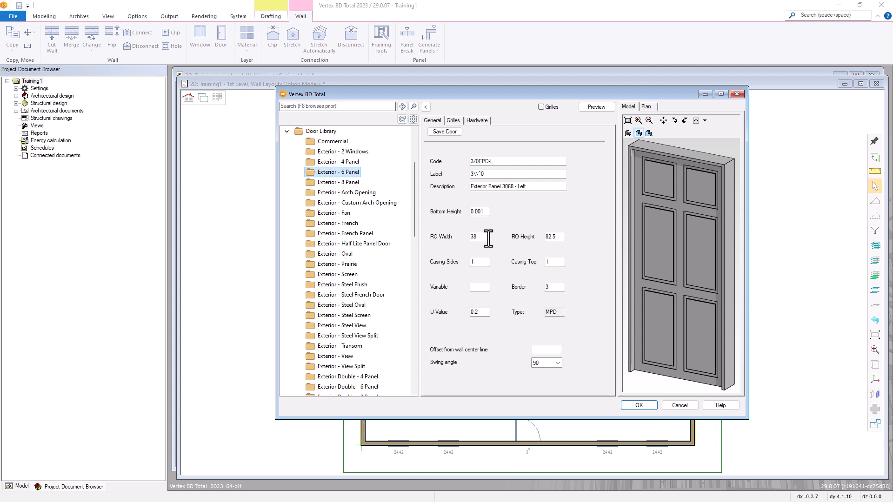
Save the door, dismiss the code-already-in-use warning, and show the Grilles settings
left_click(451, 134)
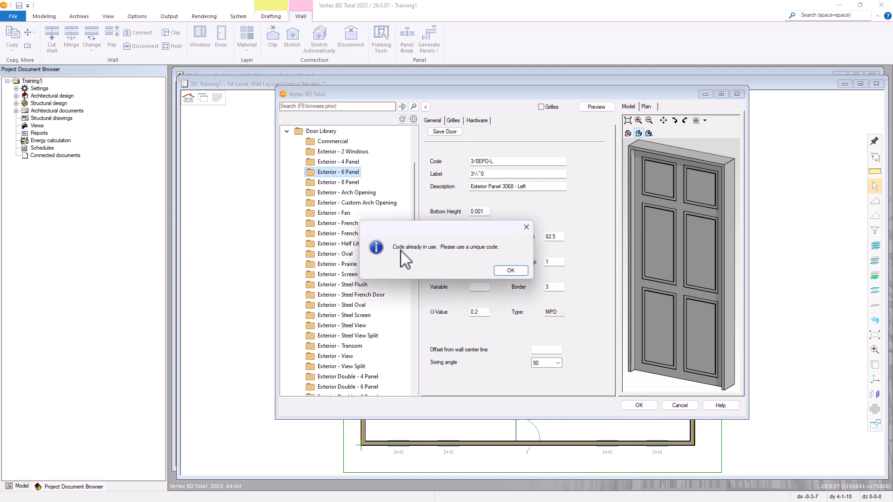
left_click(510, 271)
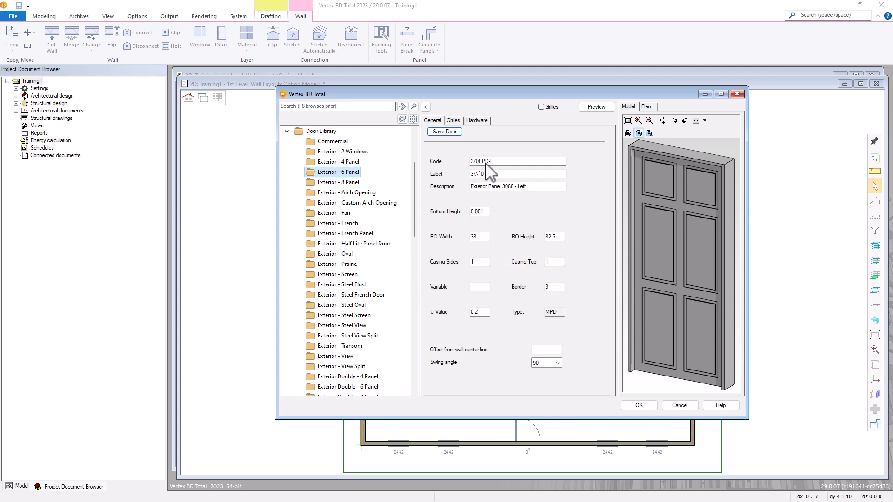
left_click(500, 162)
left_click(455, 121)
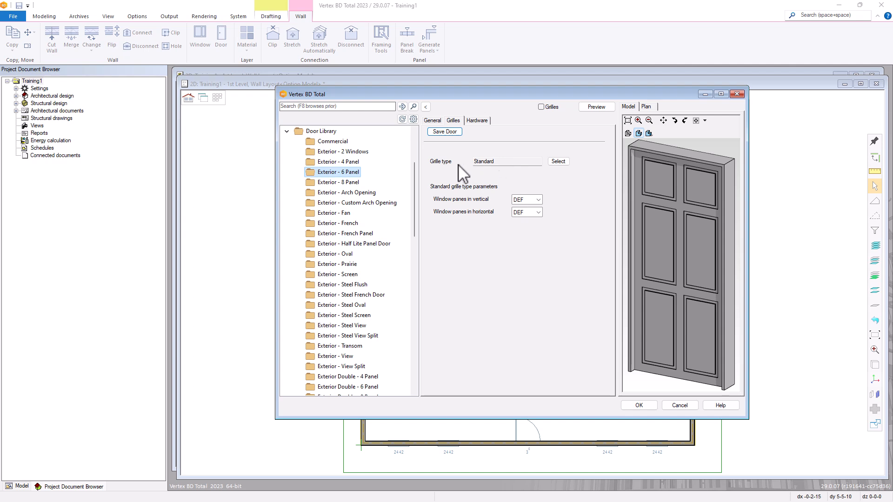
View and close the DOOR GRILLES patterns, then display the door's Hardware settings
left_click(558, 162)
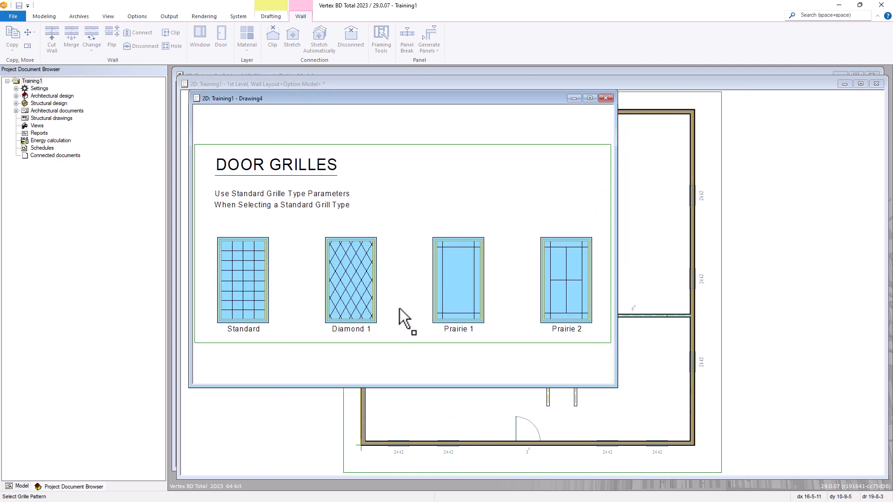
left_click(607, 100)
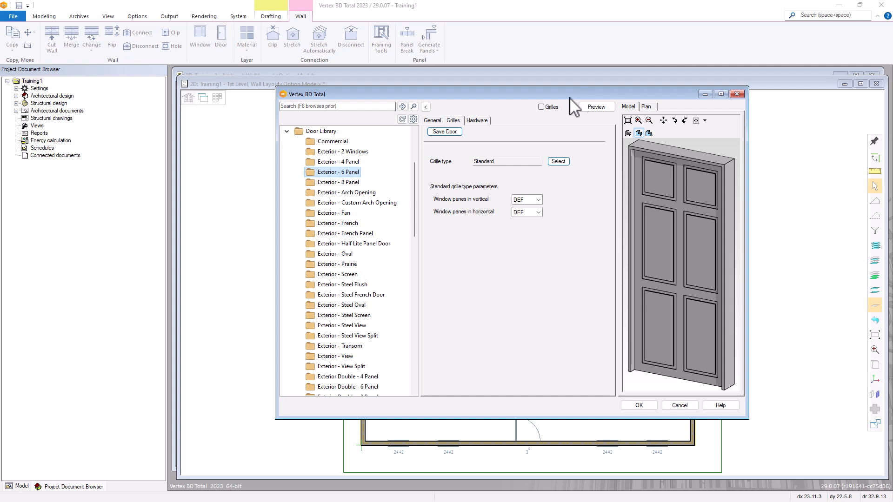
left_click(477, 120)
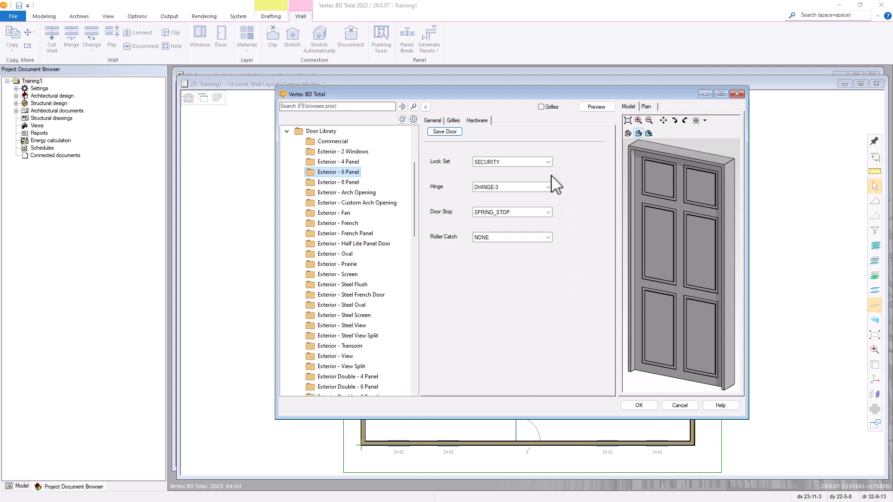
left_click(548, 162)
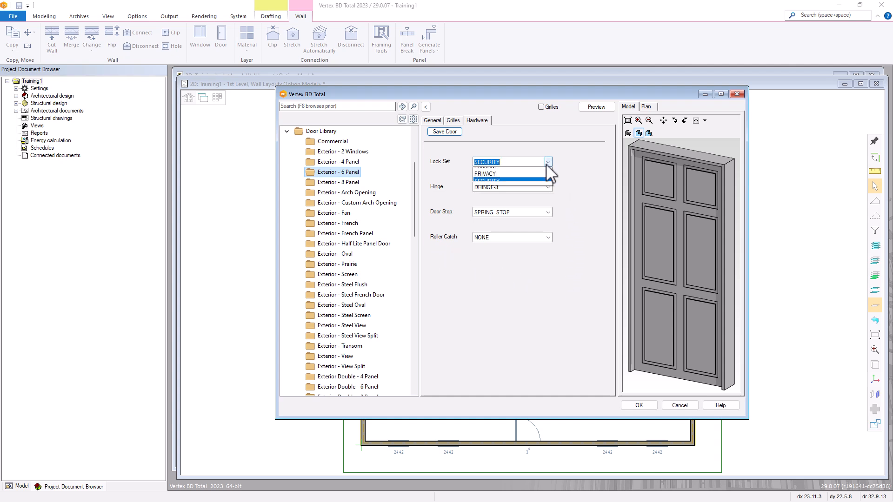
left_click(585, 163)
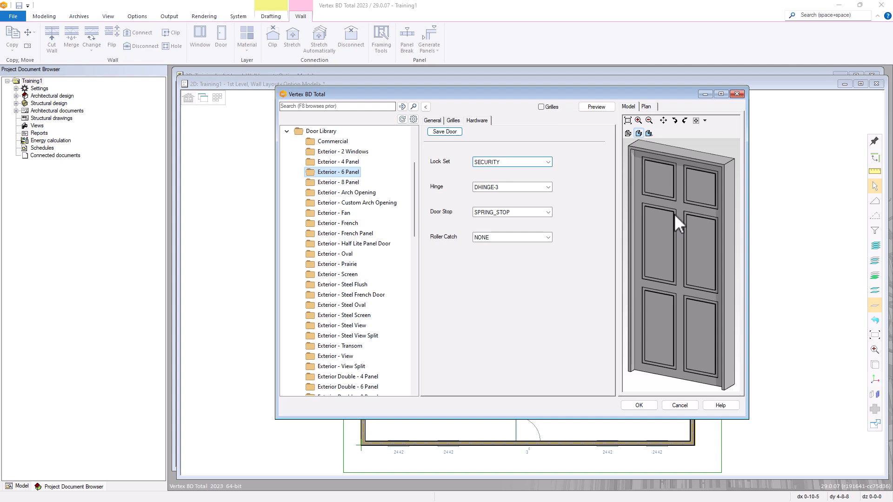
Return to the 6-panel door list and confirm 3/0EPD-L for placement in the plan
left_click(426, 107)
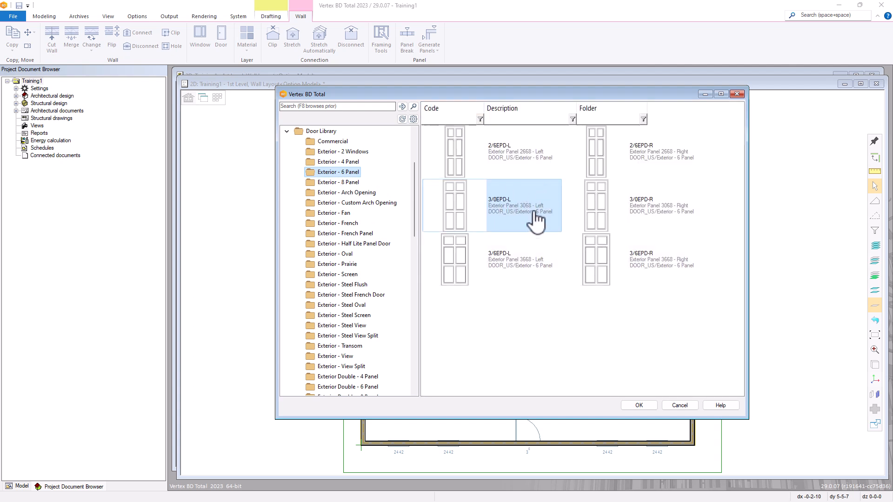
mouse_move(543, 219)
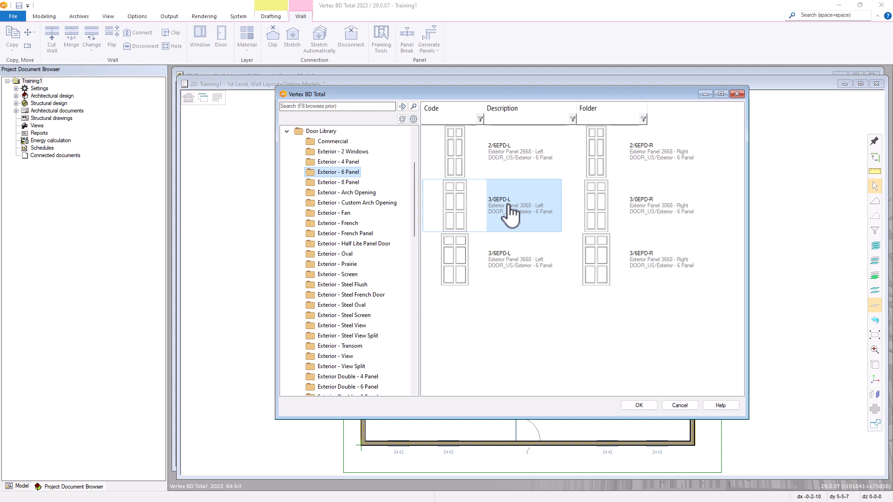
left_click(633, 407)
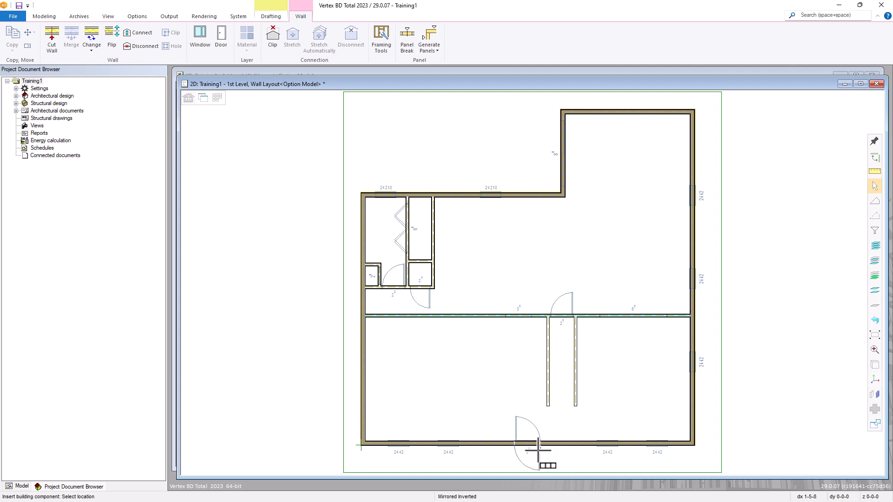
Zoom onto the lower wall and bring up the door's Snap/Constraint placement options
scroll(539, 452, "up", 3)
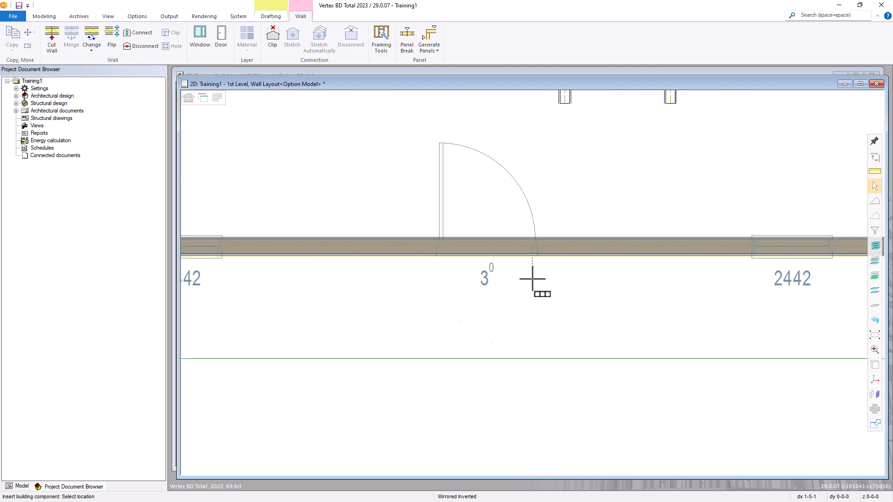
scroll(551, 274, "down", 1)
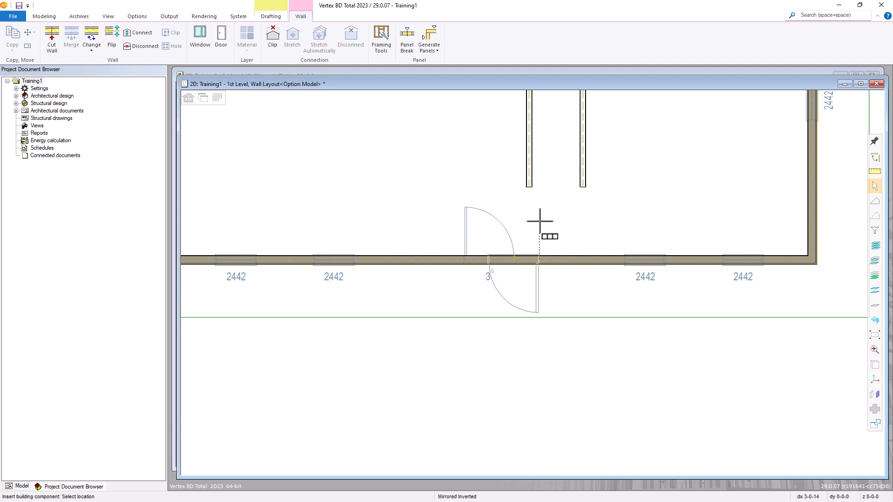
right_click(527, 227)
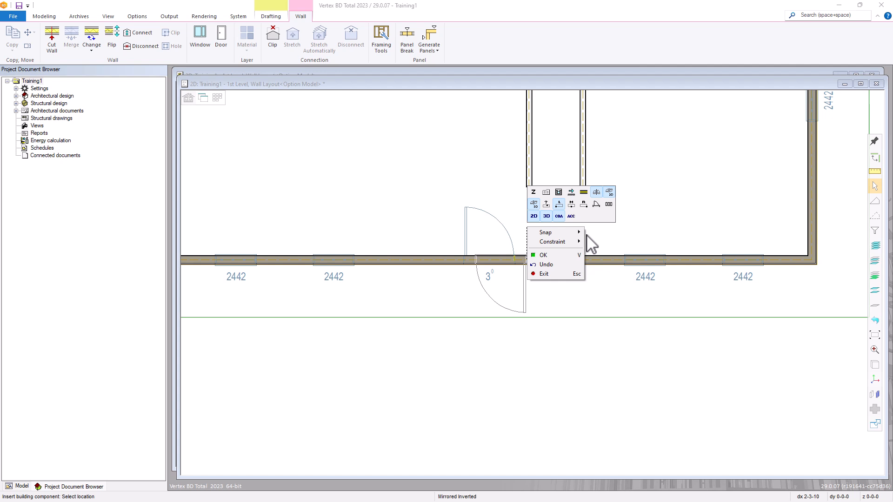
Review the door's locating height and parameters, keeping Exterior - 6 Panel 3/0EPD-L unchanged
left_click(534, 192)
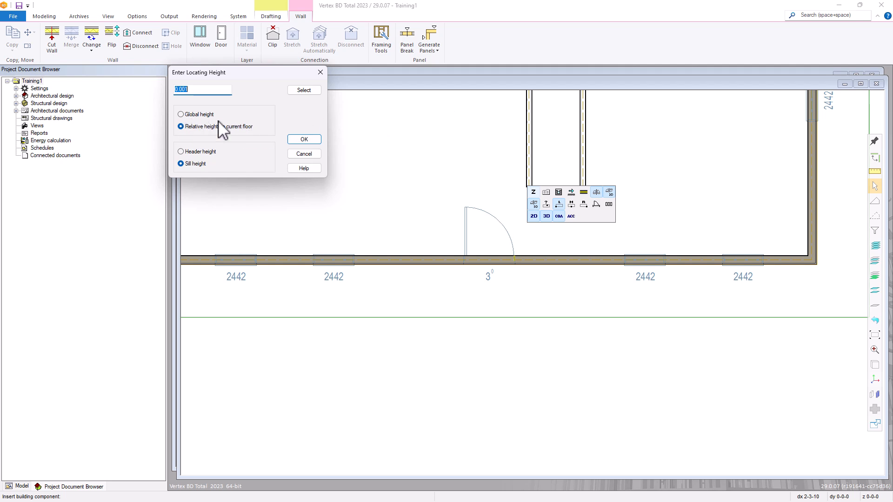
left_click(308, 156)
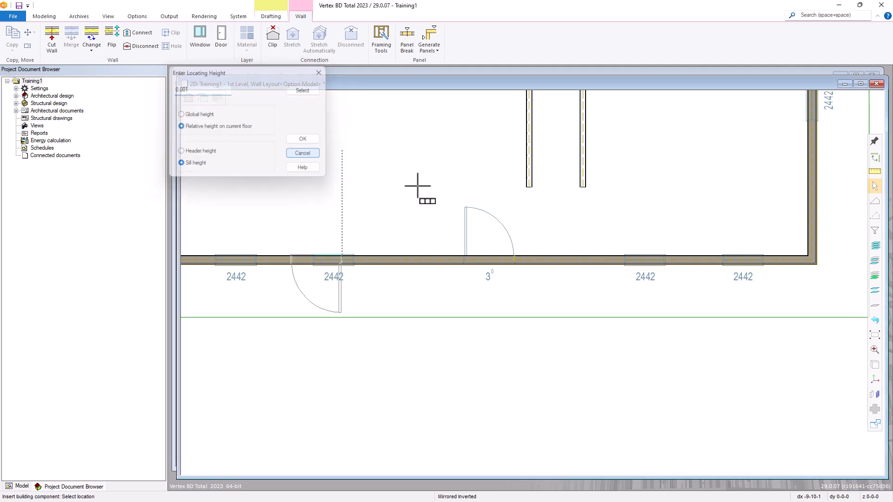
right_click(541, 204)
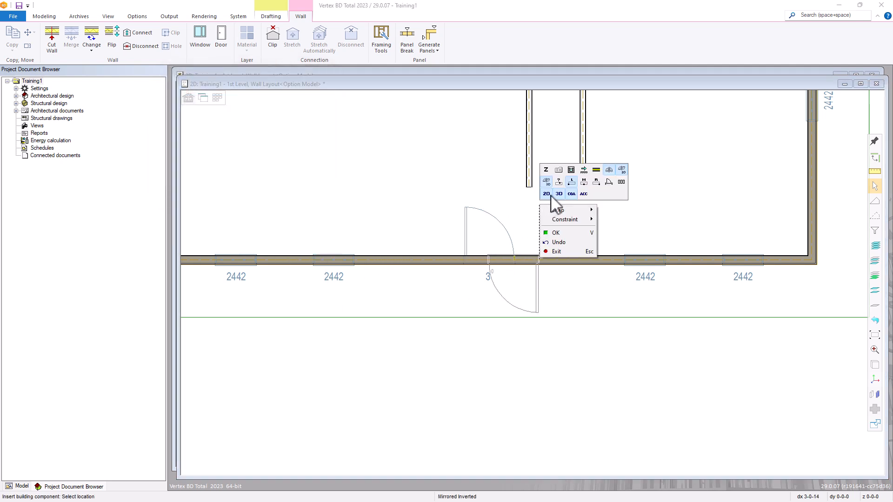
left_click(559, 171)
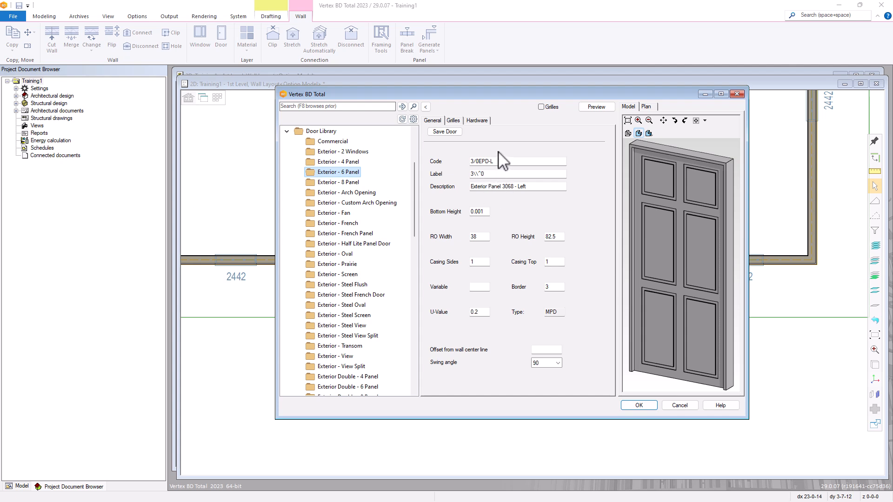
left_click(639, 405)
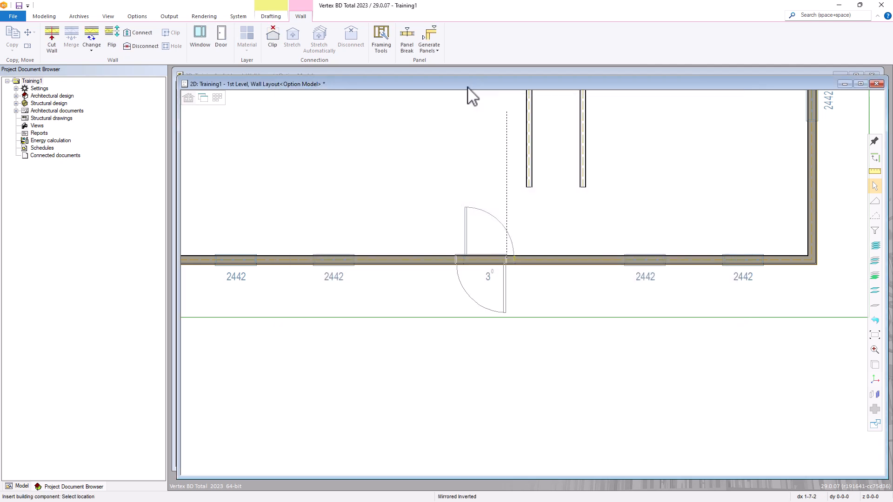
right_click(492, 175)
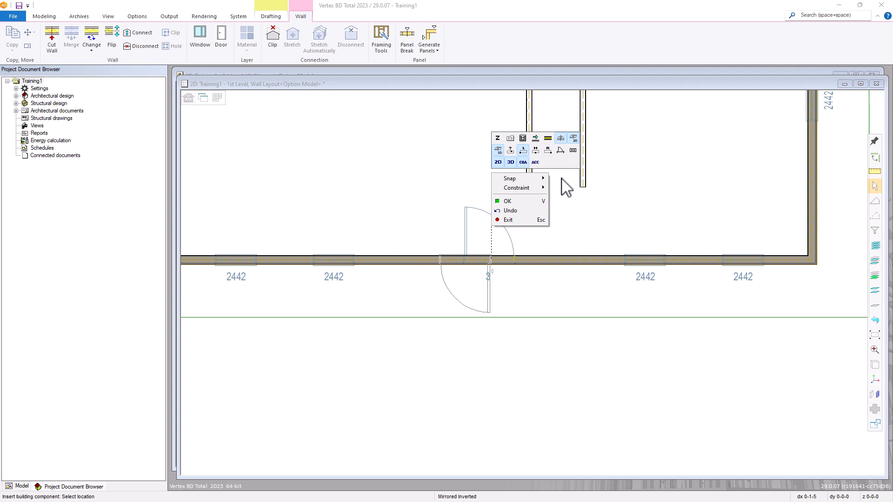
left_click(549, 139)
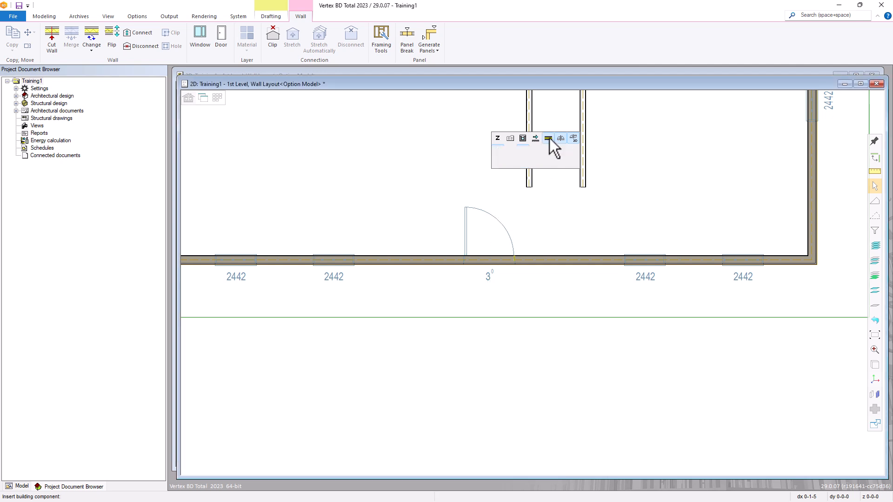
left_click(811, 171)
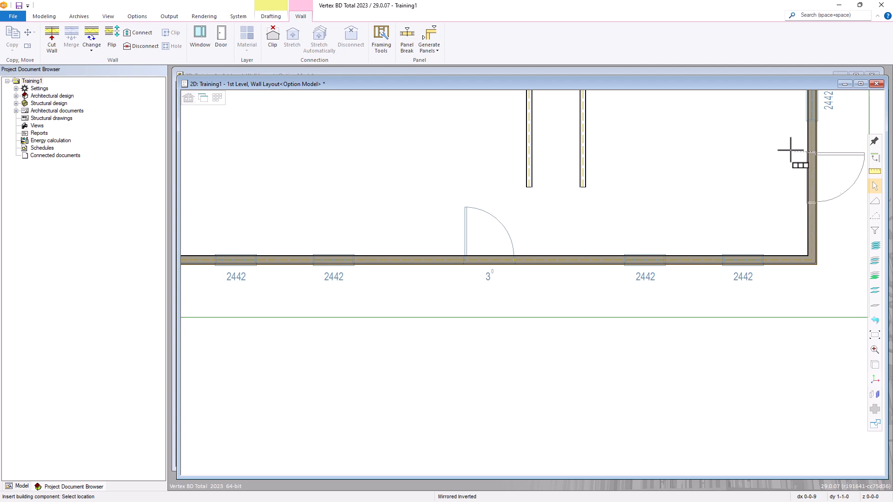
right_click(774, 151)
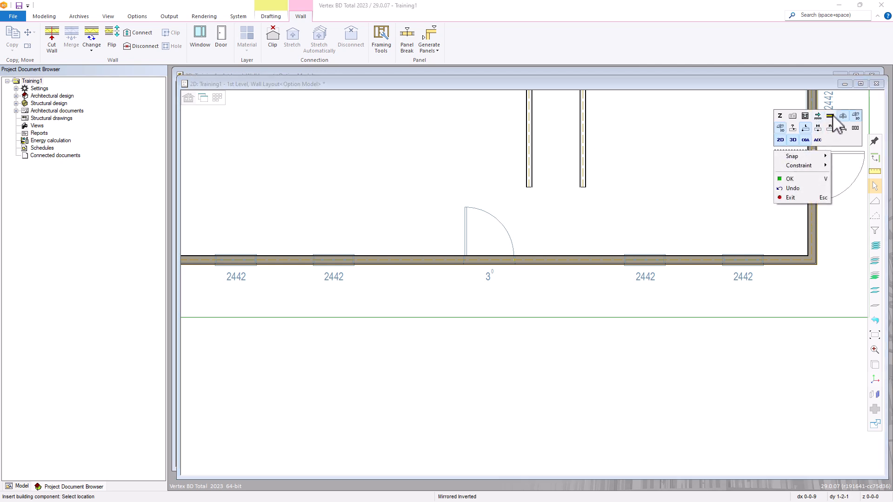
left_click(832, 116)
left_click(565, 258)
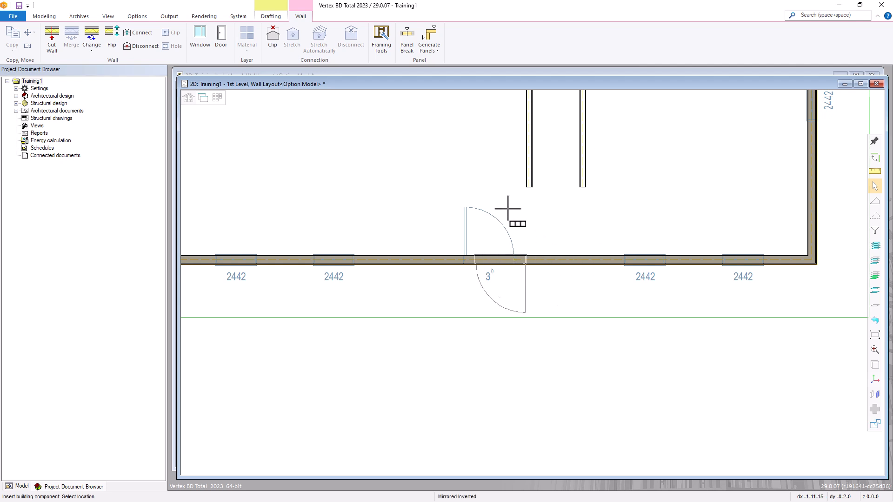
right_click(459, 155)
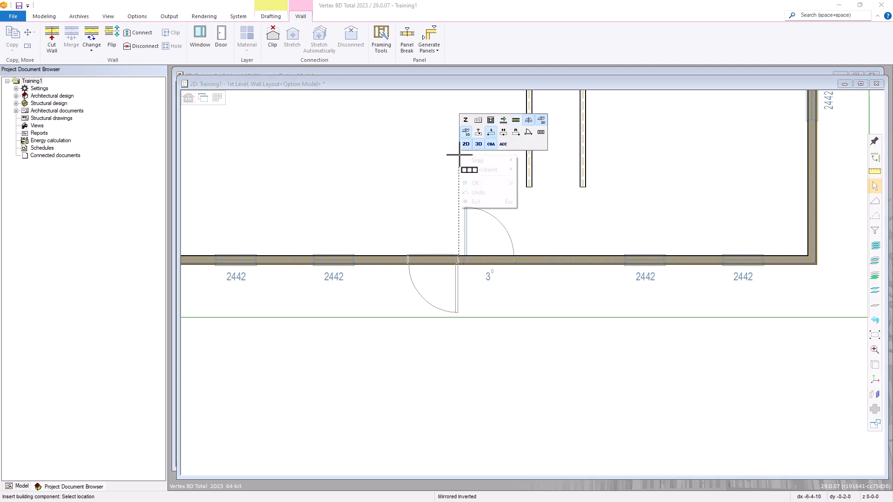
Un-mirror the door's swing to Inverted and bring the placement options back up
left_click(529, 120)
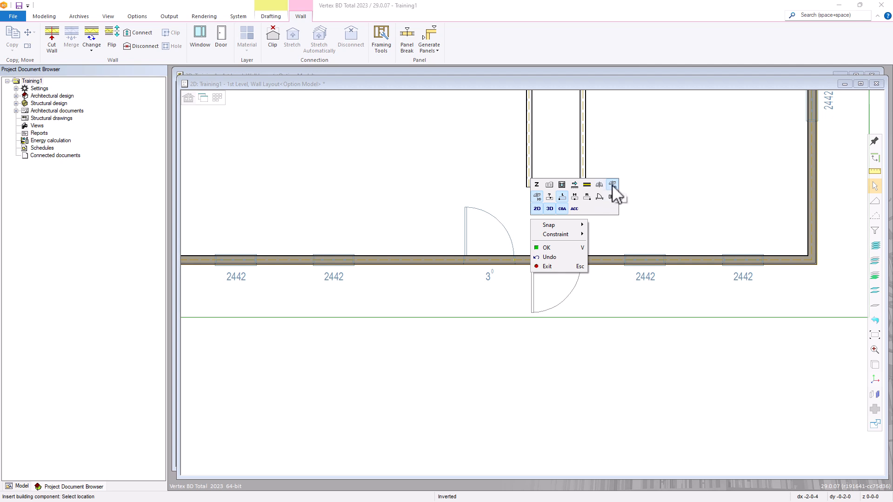
left_click(613, 185)
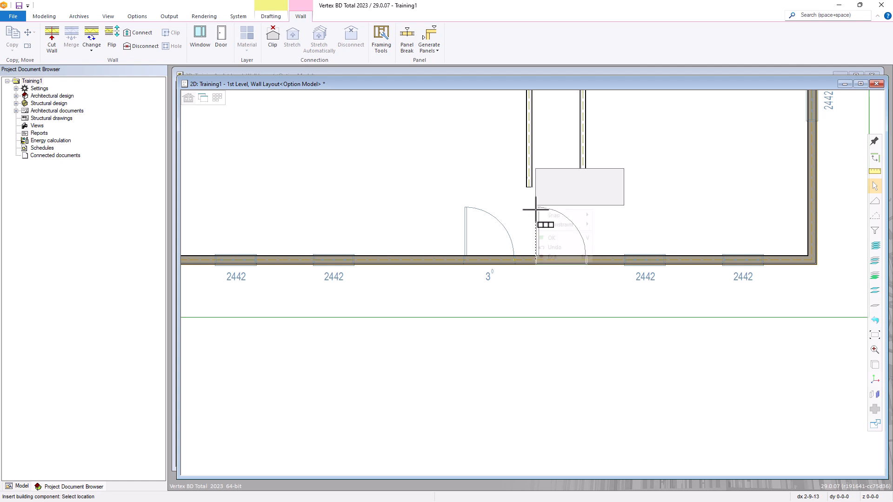
right_click(536, 210)
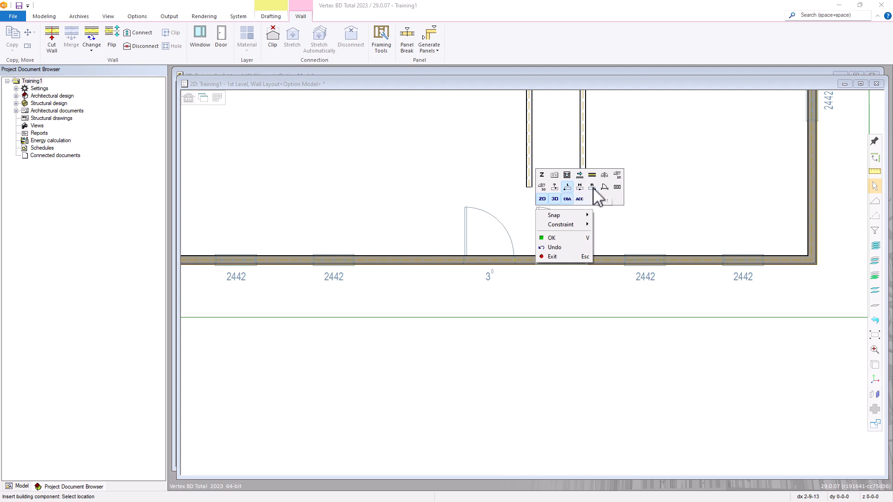
left_click(554, 187)
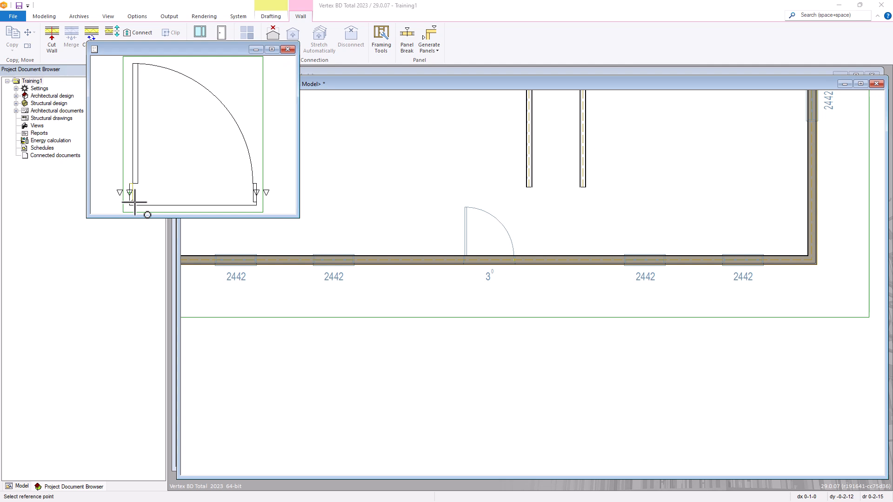
left_click(288, 49)
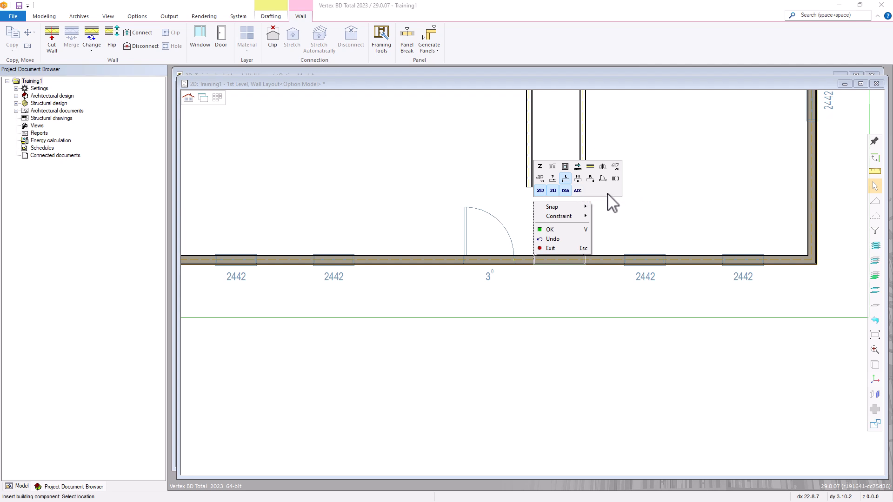
Insert the 3/0EPD-L door into the lower wall, then end door insertion
left_click(566, 179)
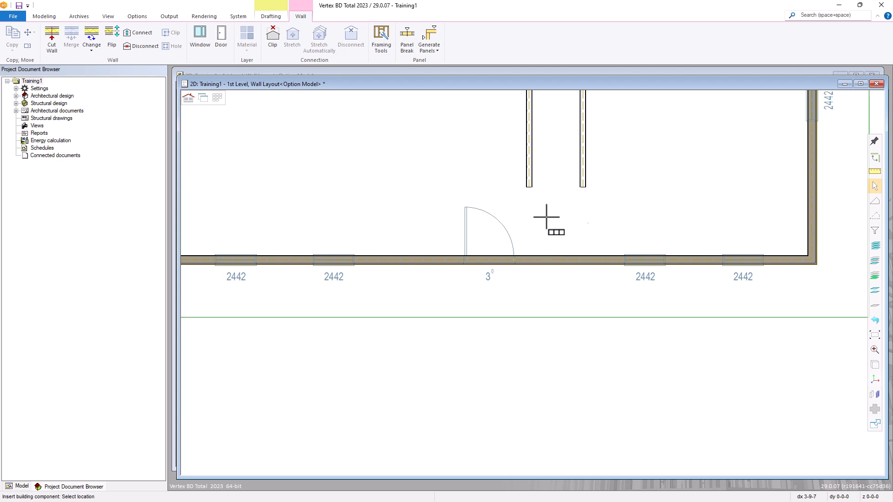
left_click(464, 270)
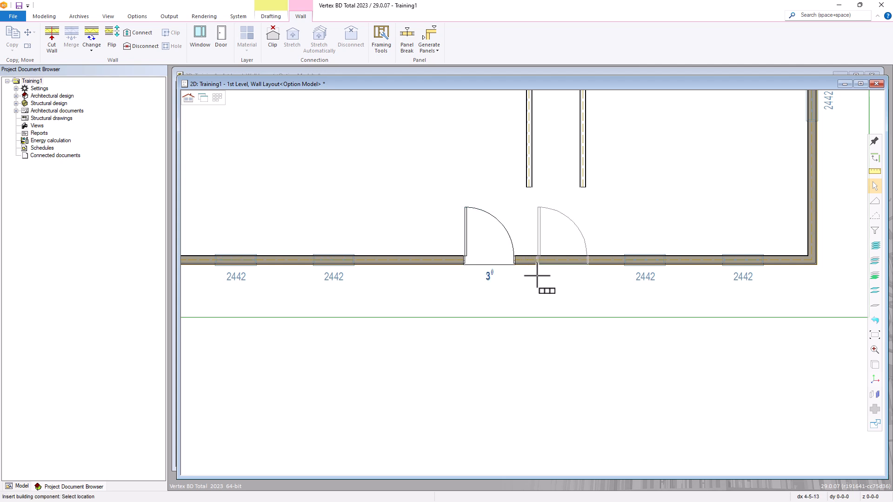
key("Escape")
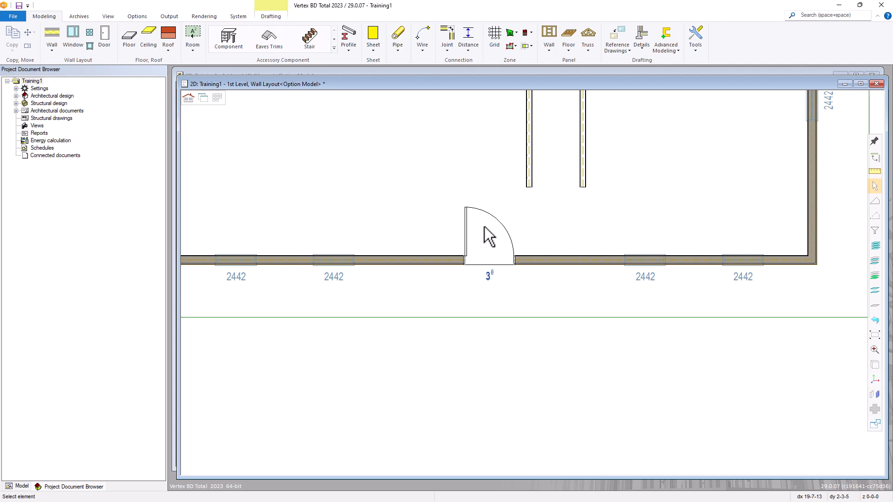
Move the placed door further right along the wall and flip its hinge and swing outward
left_click(467, 231)
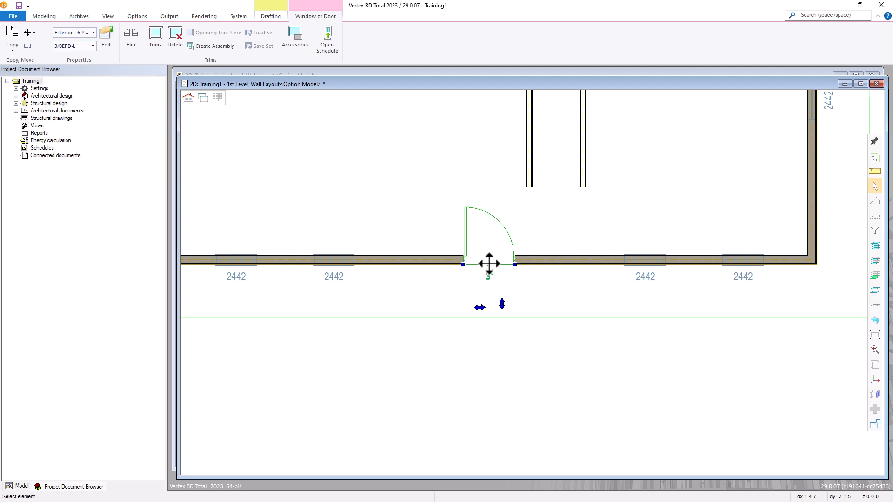
left_click(515, 266)
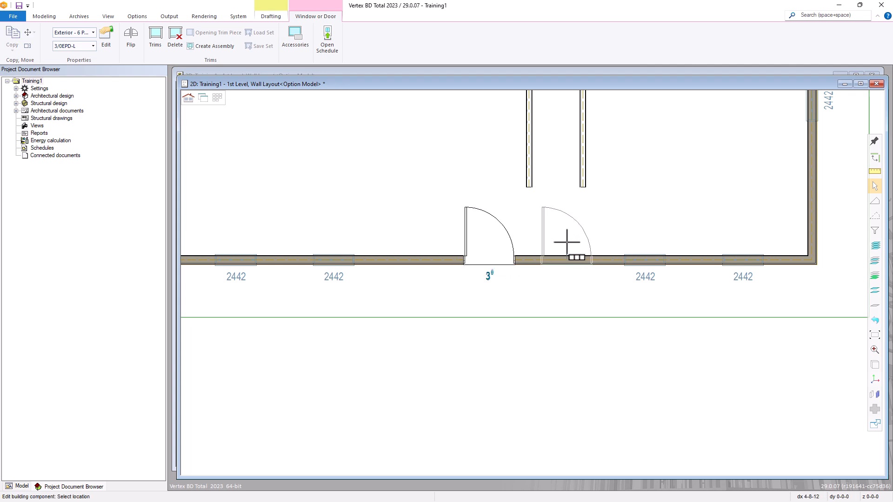
left_click(567, 242)
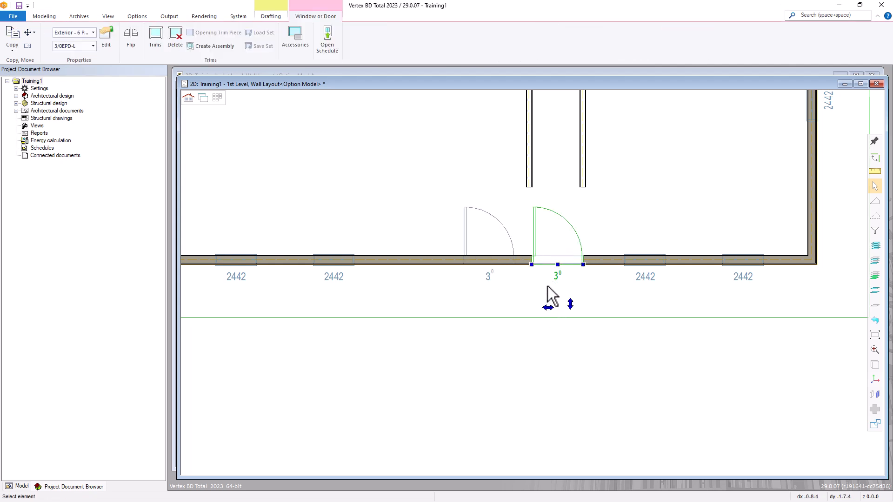
left_click(548, 308)
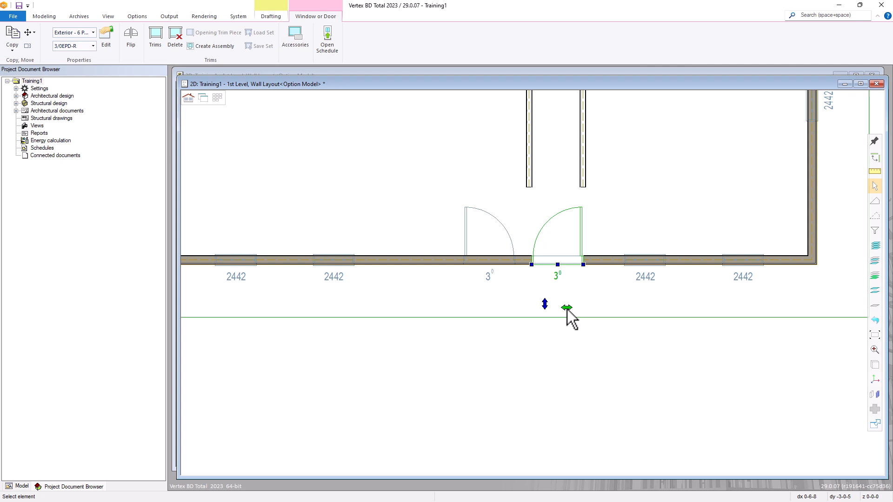
left_click(542, 306)
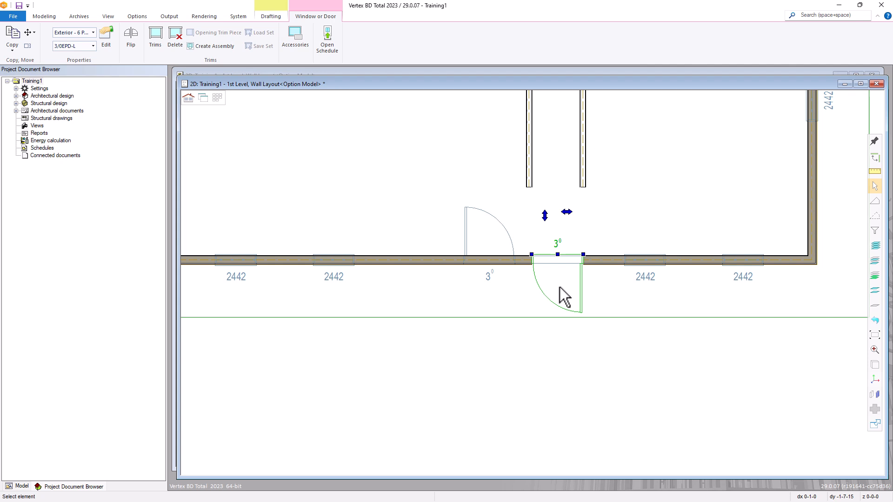
Reselect the 3/0 door and delete it from the wall
left_click(568, 288)
left_click(580, 289)
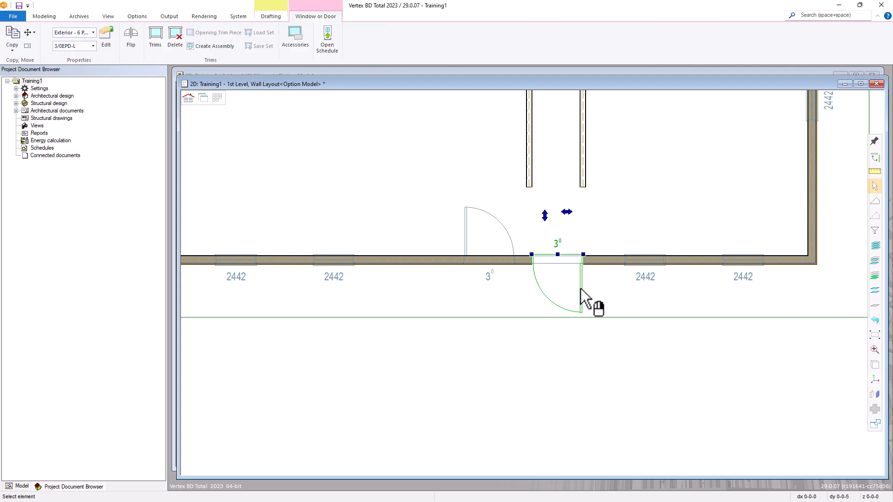
key("Delete")
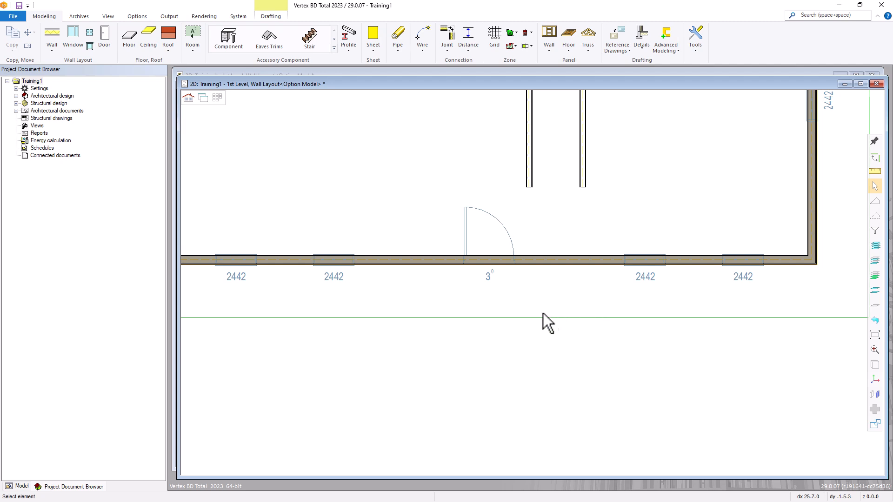
scroll(545, 313, "down", 3)
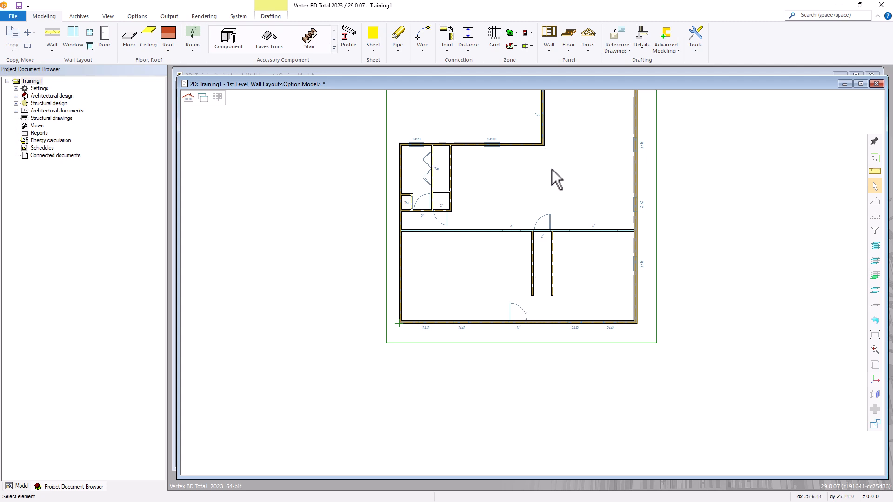
scroll(488, 279, "up", 3)
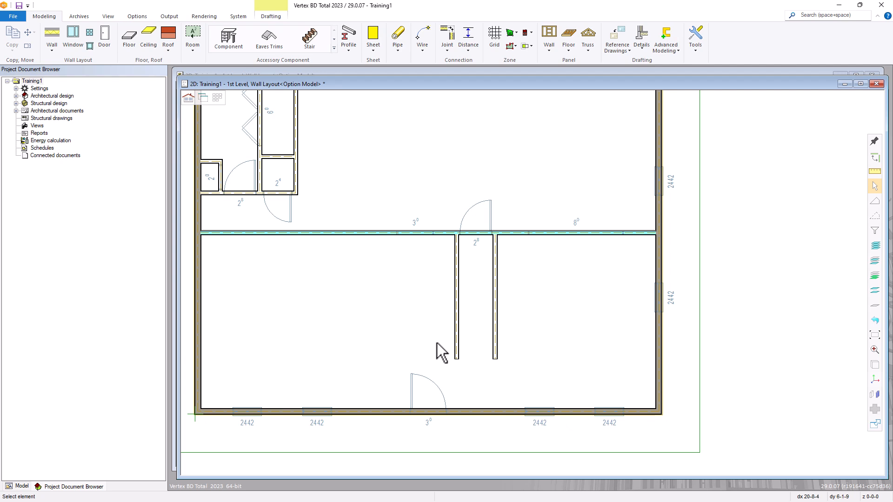
Turn off the reference drawing's visibility in Reference Drawing Properties and fit the whole plan in view
left_click(623, 51)
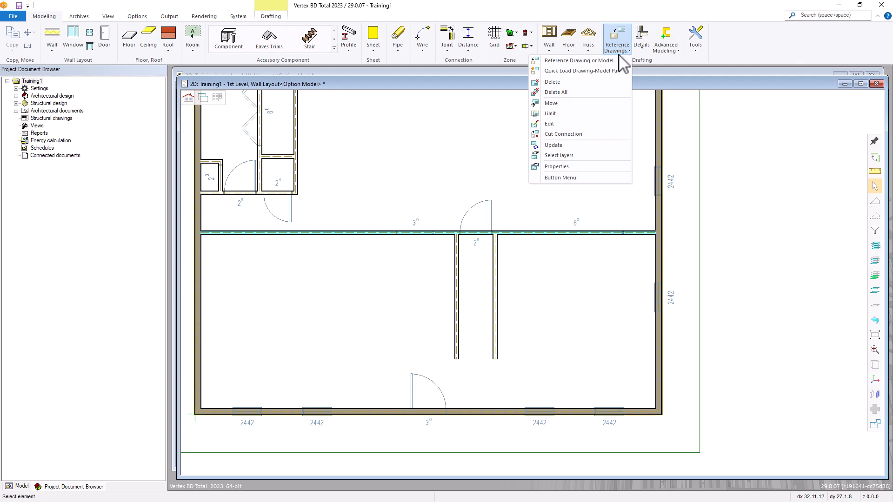
left_click(551, 169)
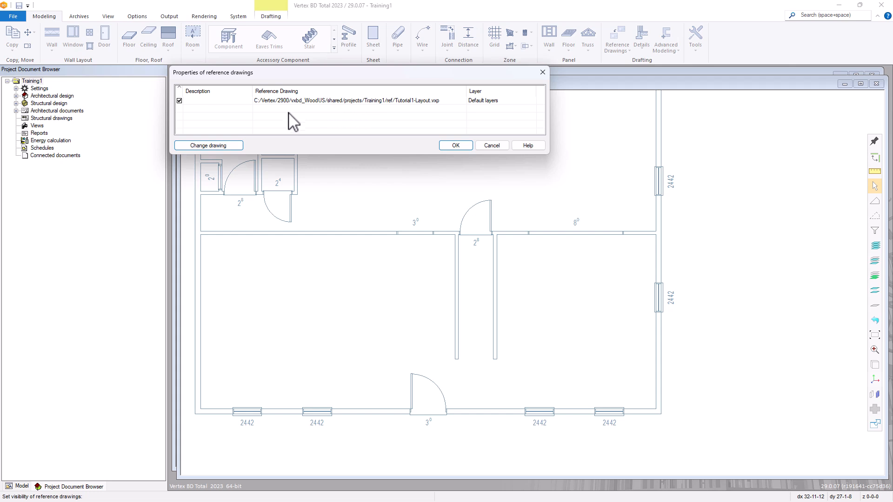
left_click(180, 101)
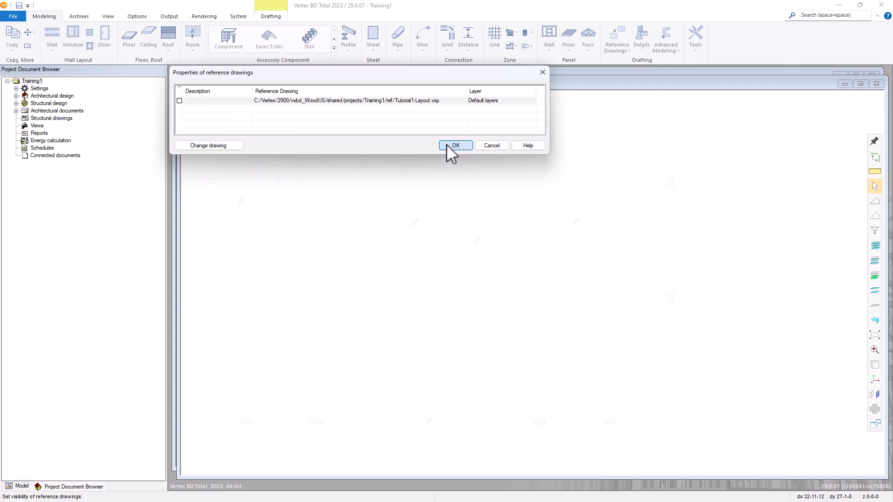
left_click(447, 144)
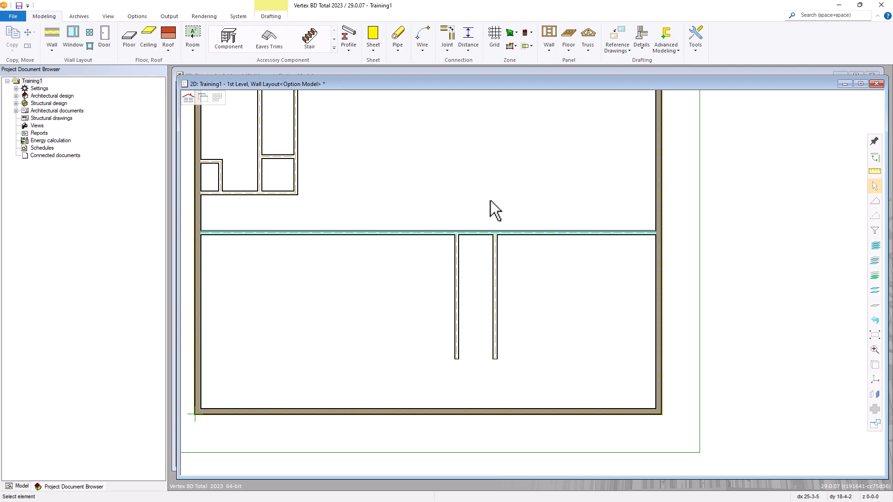
key("Home")
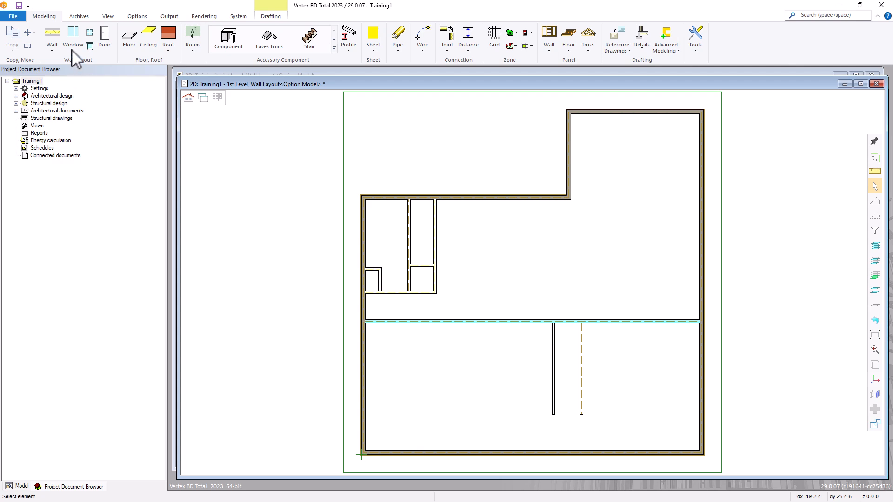
Choose 3/0EPD-L under Door Library > Exterior - 6 Panel and add it for insertion
left_click(104, 36)
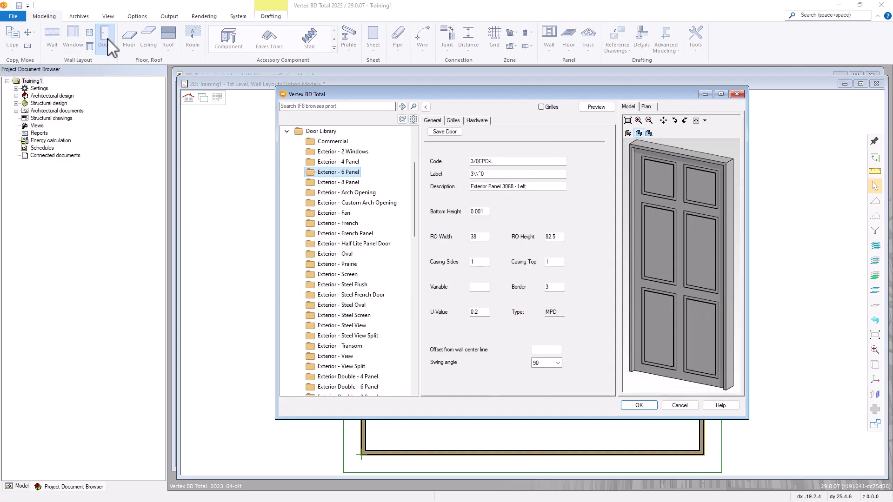
left_click(319, 131)
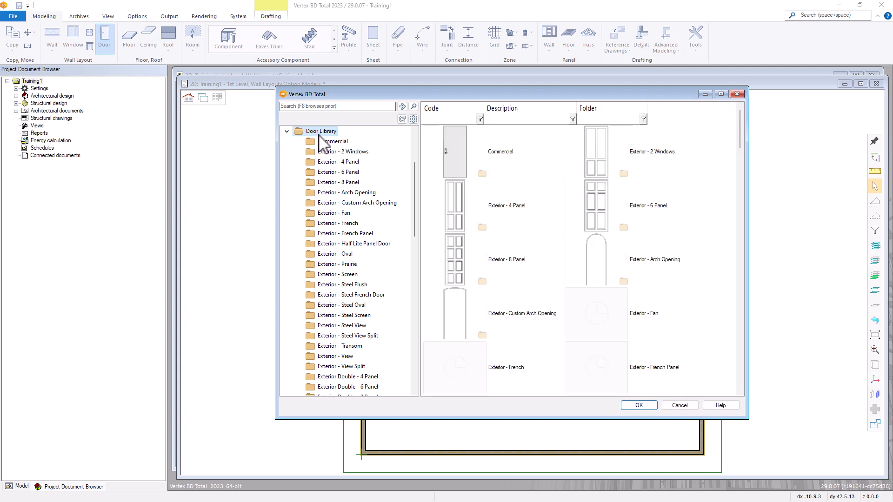
left_click(346, 173)
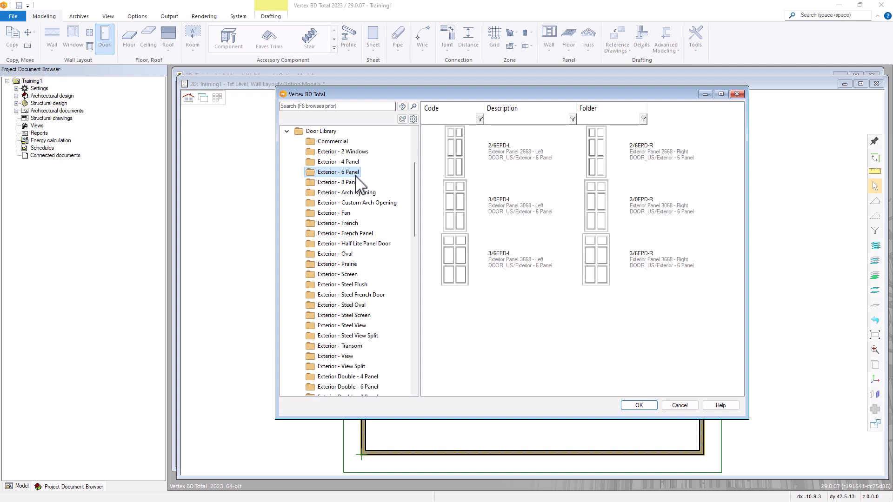
left_click(517, 215)
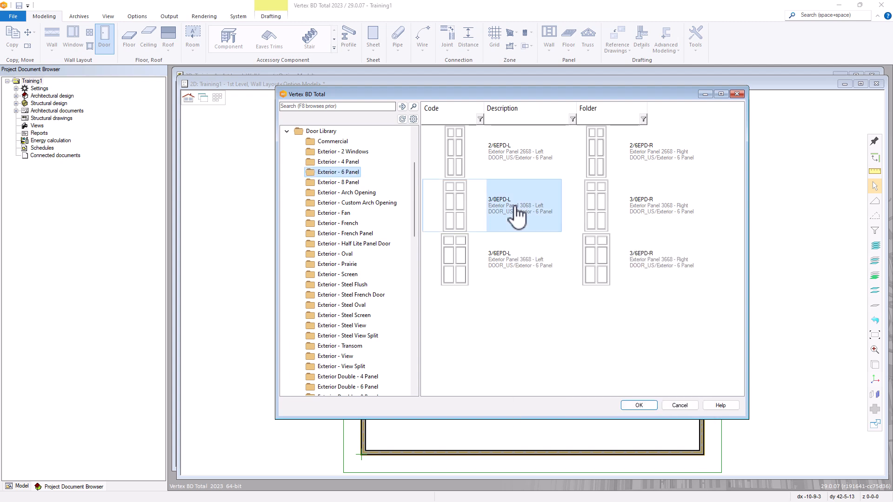
right_click(518, 214)
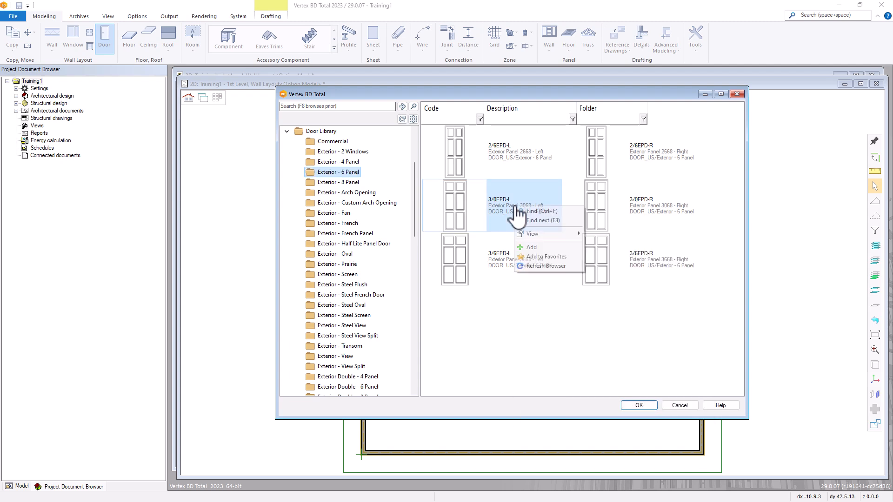
left_click(537, 247)
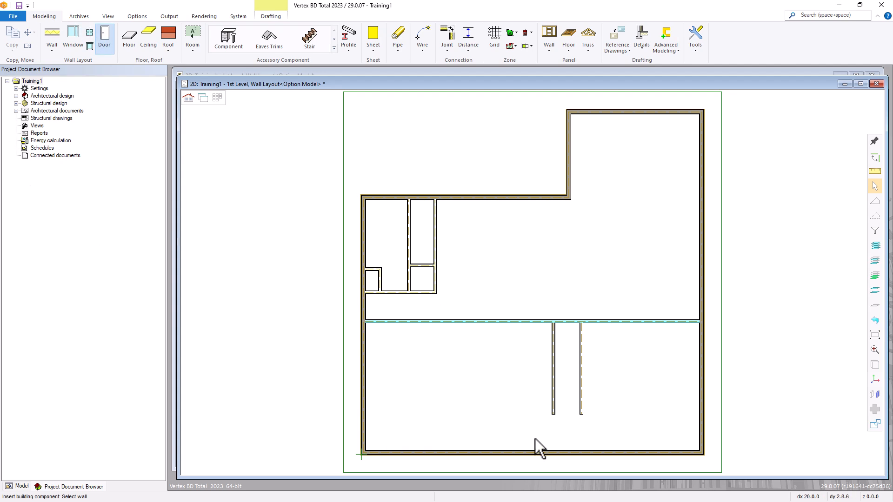
Snap the 3/0EPD-L door to the bottom wall's midpoint and place it there
left_click(537, 453)
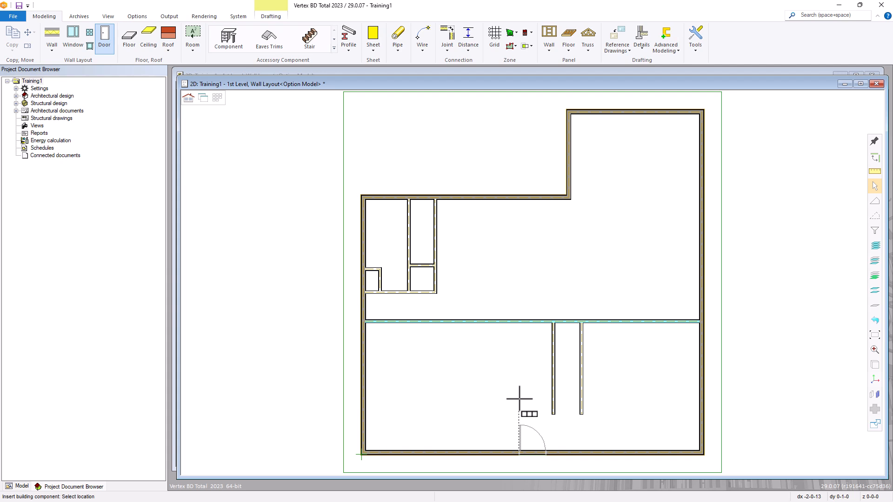
right_click(517, 391)
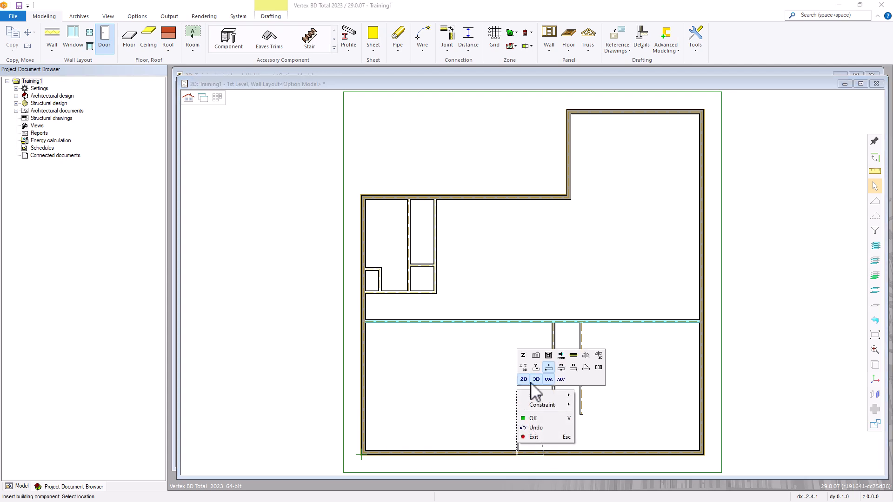
left_click(562, 368)
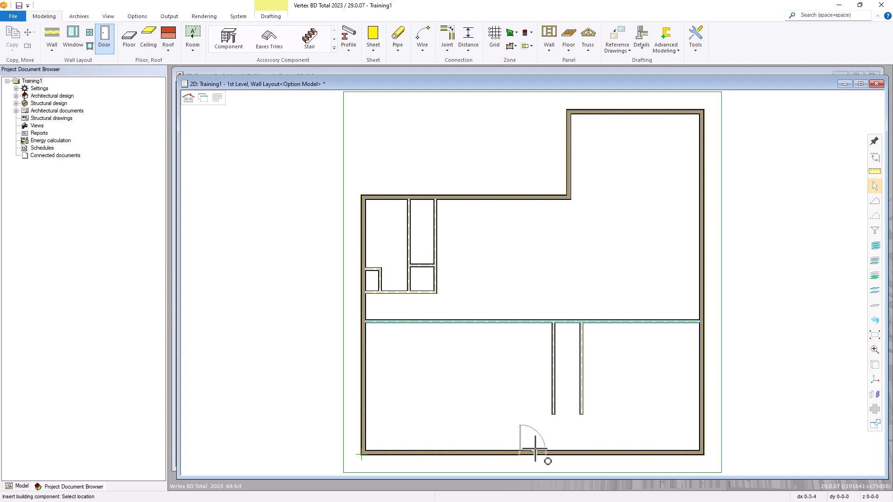
scroll(530, 459, "up", 1)
scroll(526, 284, "up", 1)
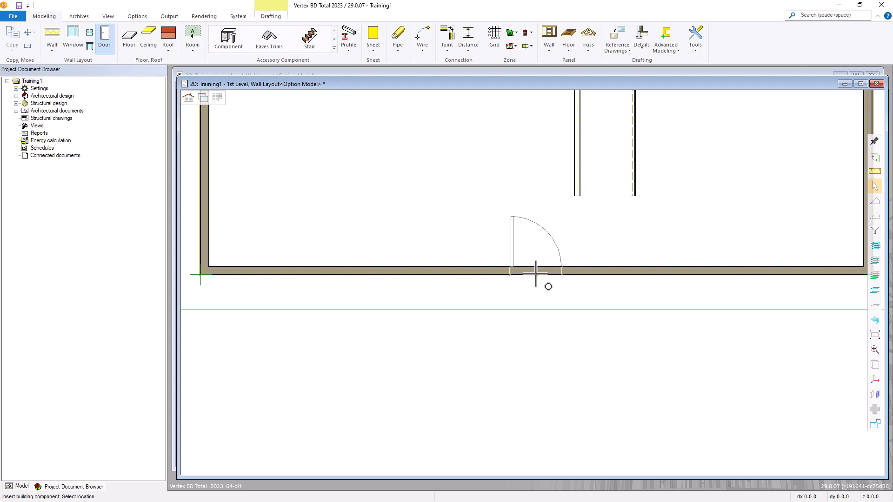
left_click(536, 274)
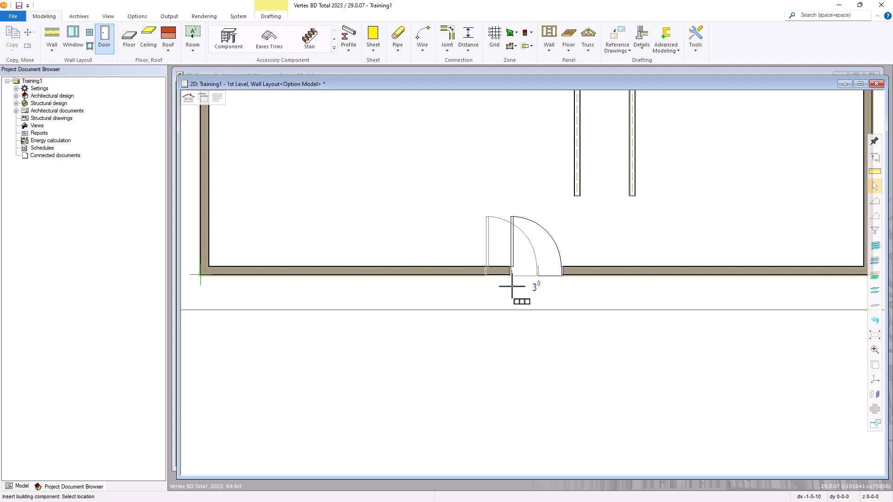
scroll(512, 287, "down", 6)
scroll(542, 223, "up", 2)
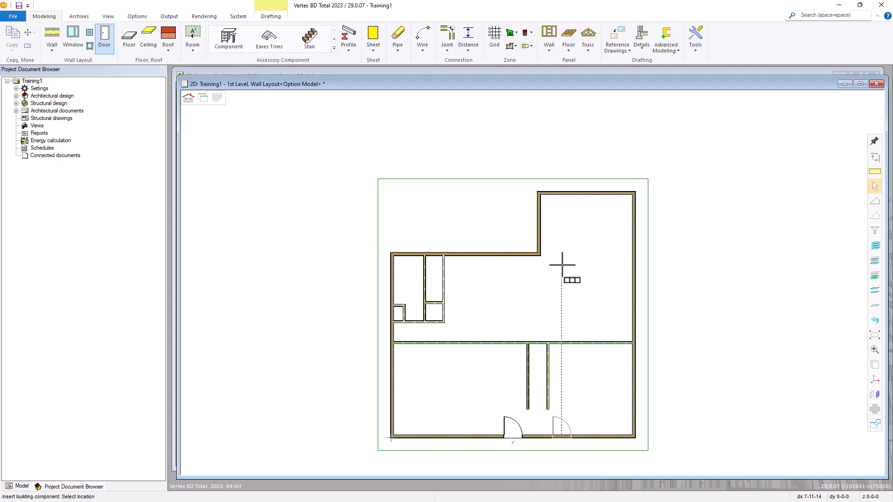
Cancel the next door copy, pick the upper right wall, and reopen the door library
right_click(565, 237)
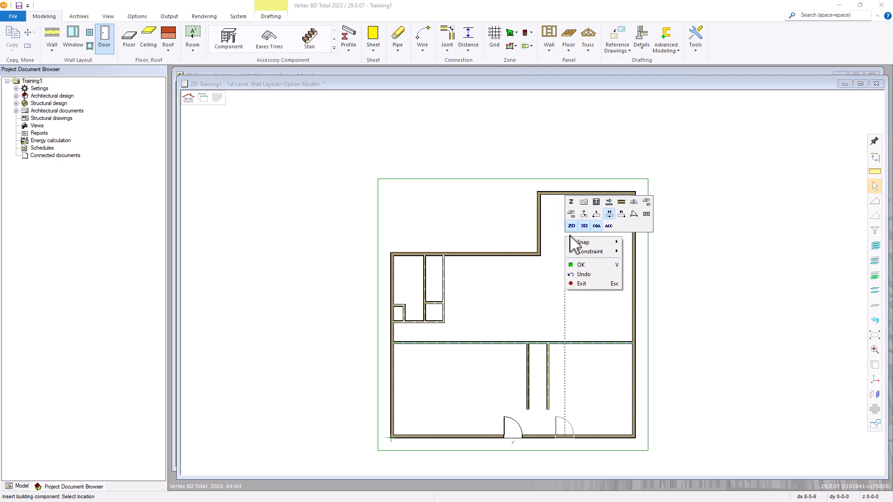
left_click(622, 203)
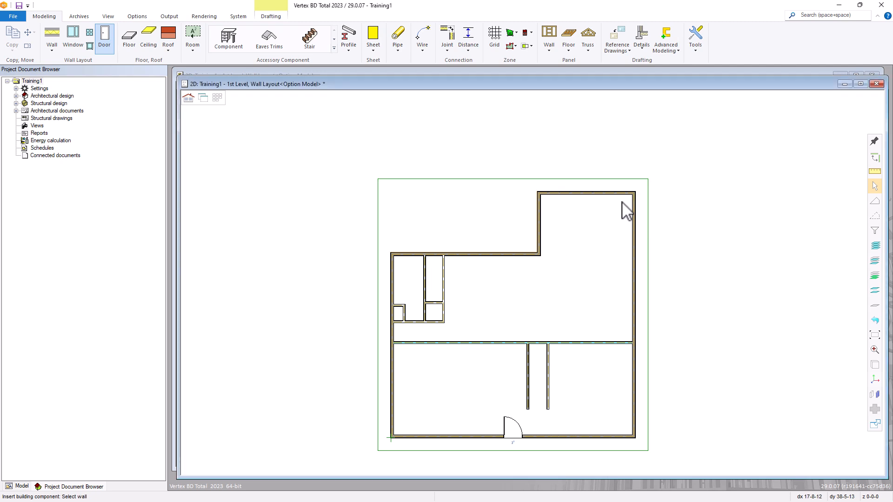
left_click(539, 219)
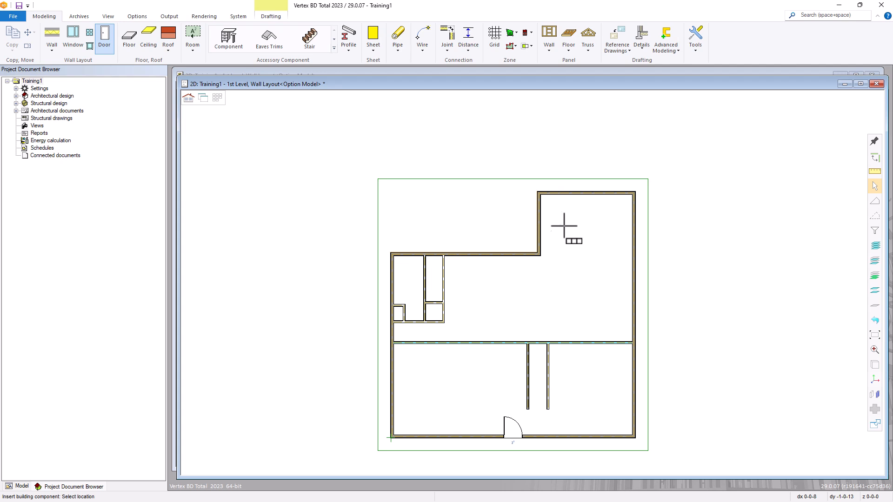
right_click(565, 225)
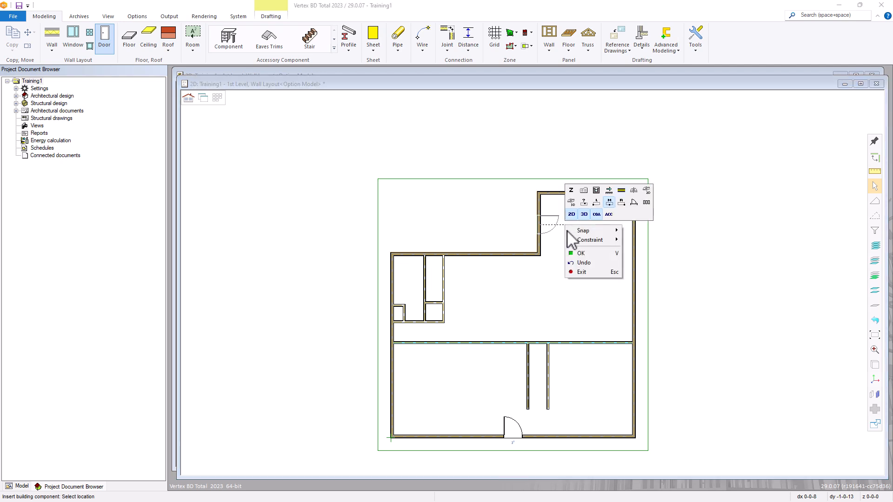
left_click(585, 191)
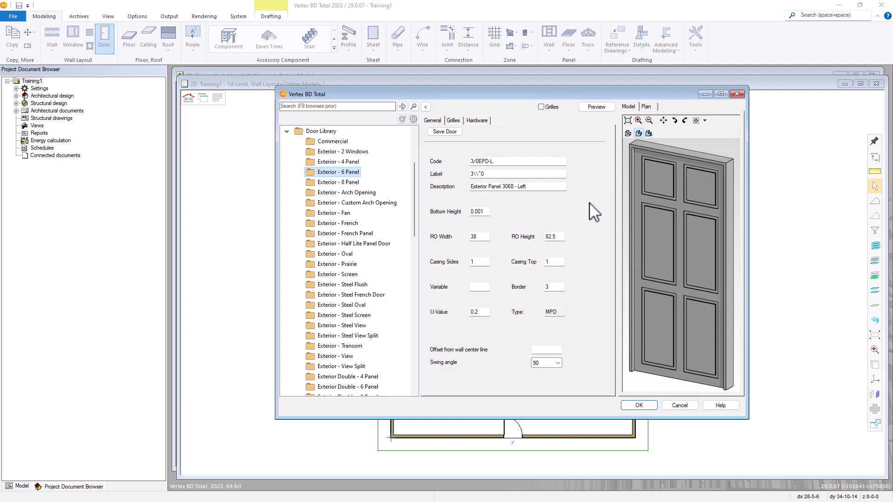
Pick the FWG8068-L Frenchwood Gliding 8068 door from the Patio - 2 Panel Gliding list
left_click(426, 106)
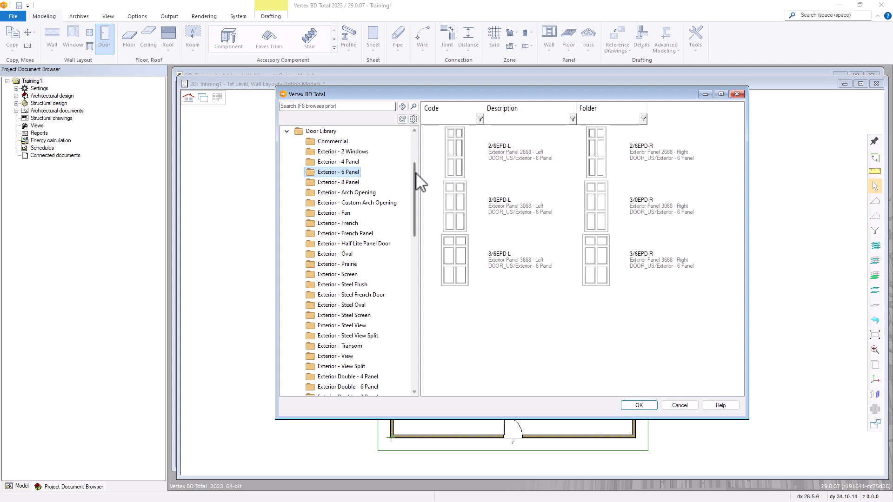
left_click_drag(415, 172, 419, 325)
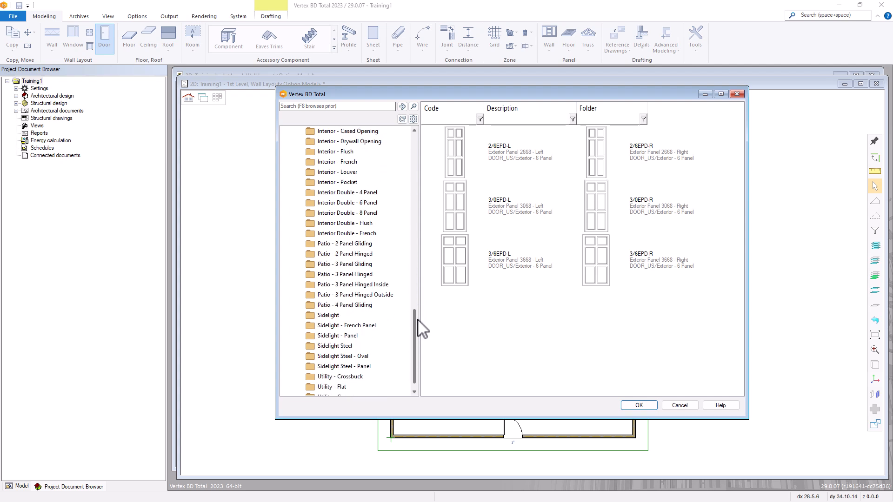
left_click(349, 244)
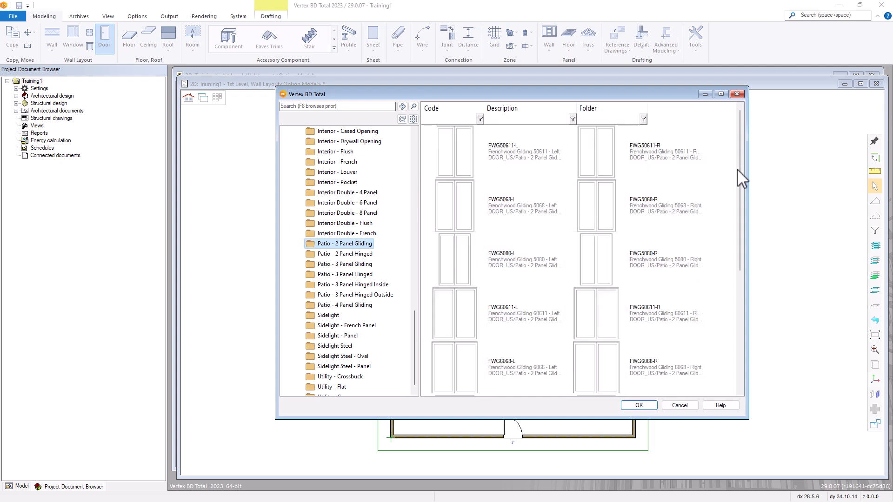
left_click_drag(740, 166, 737, 299)
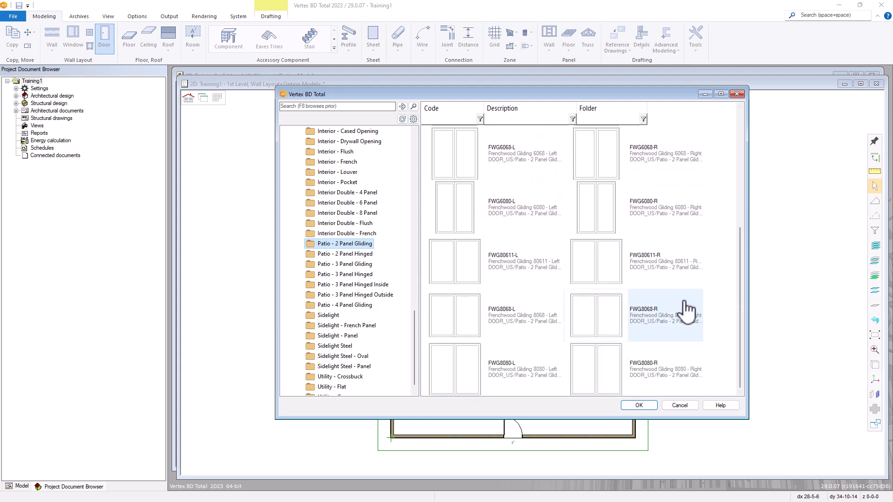
mouse_move(496, 333)
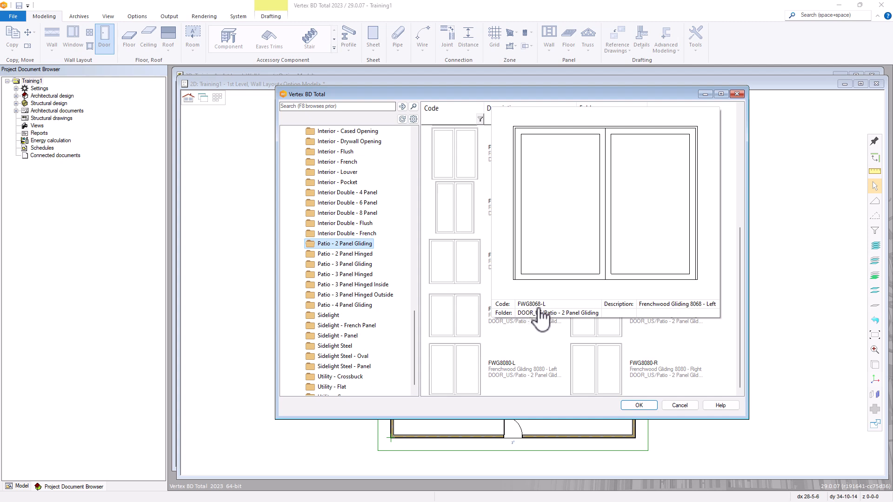
double_click(520, 311)
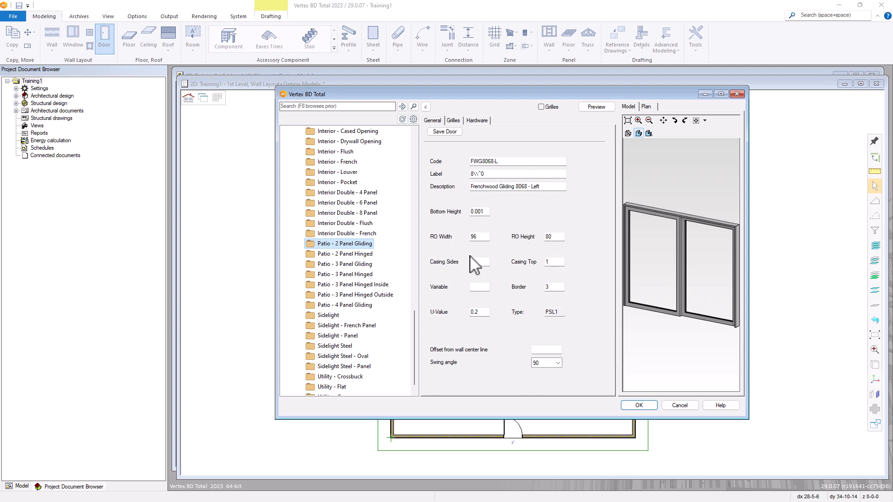
Confirm the FWG8068-L patio door and set the placement snap to Middle
left_click(638, 405)
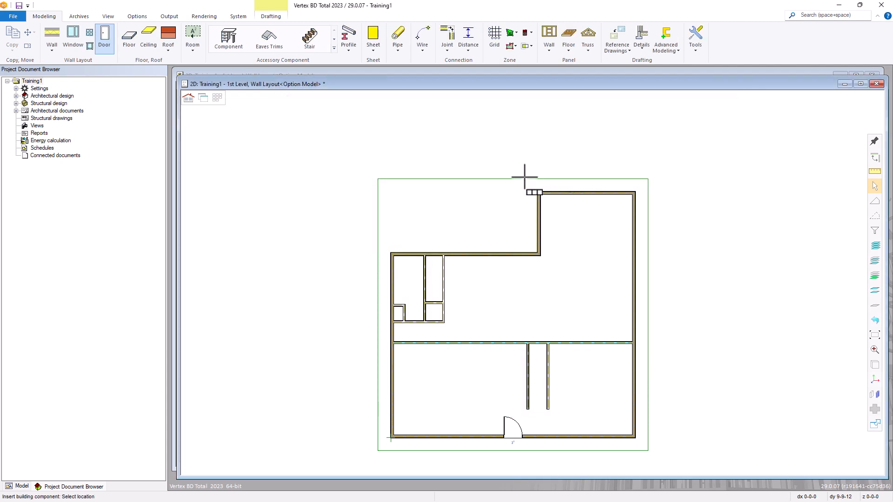
scroll(533, 286, "up", 5)
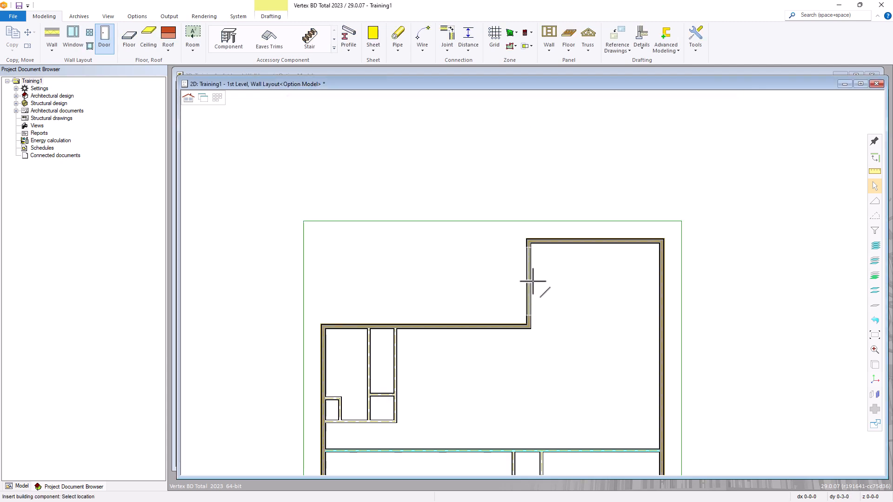
scroll(533, 286, "up", 2)
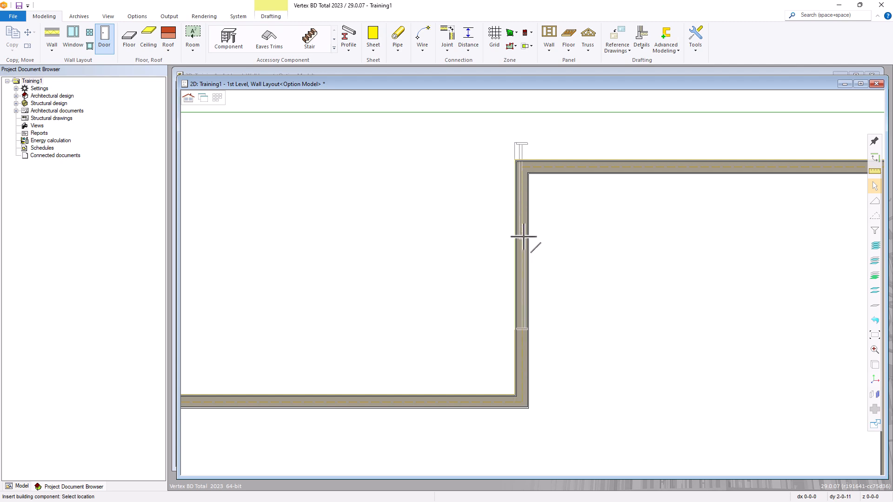
right_click(567, 268)
mouse_move(609, 275)
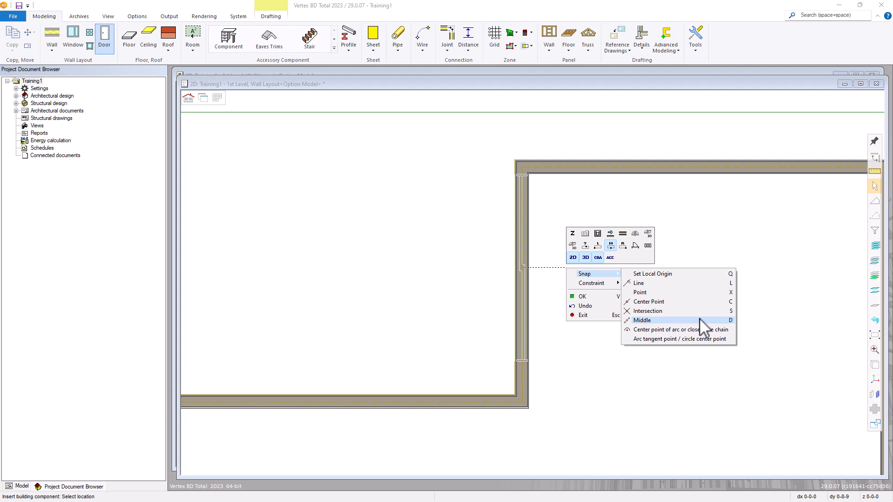
left_click(642, 321)
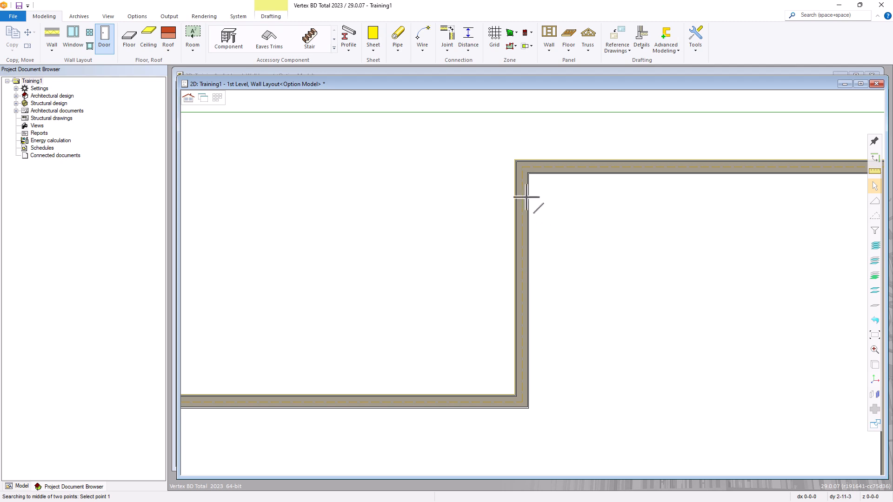
Centre the gliding door between the two inner corners of the top middle wall
scroll(524, 182, "up", 3)
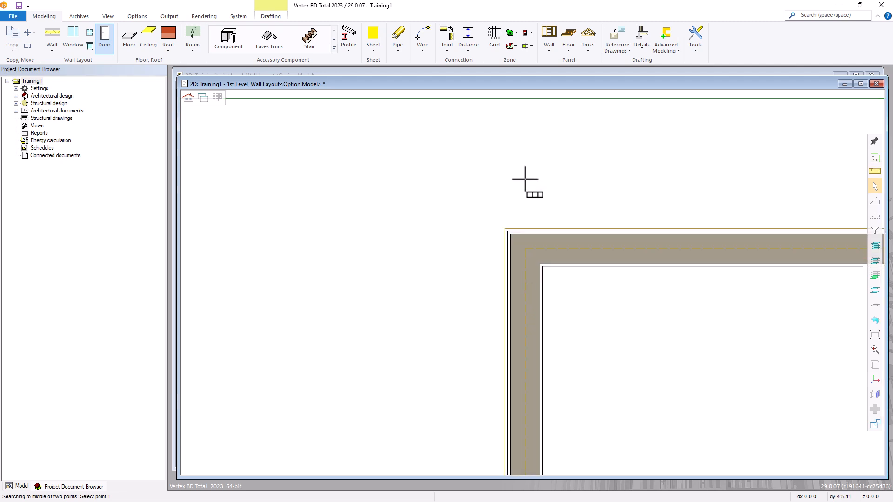
left_click(539, 264)
scroll(534, 284, "down", 6)
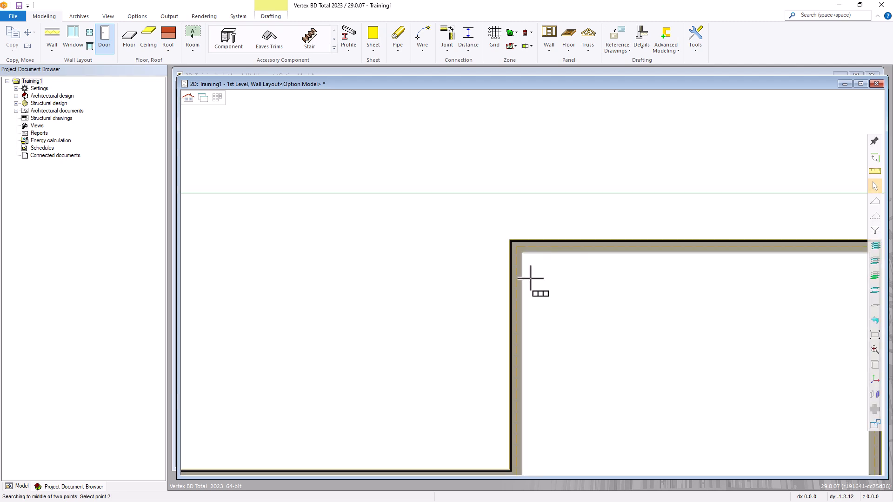
scroll(526, 356, "up", 6)
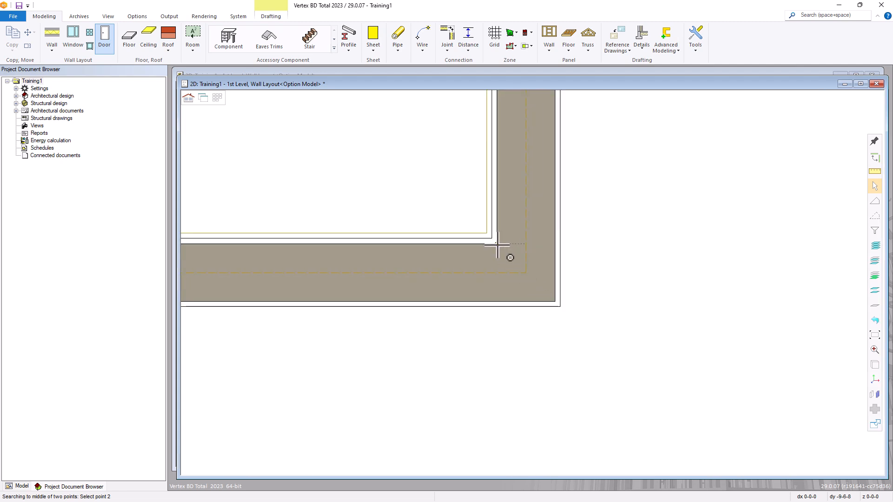
left_click(497, 246)
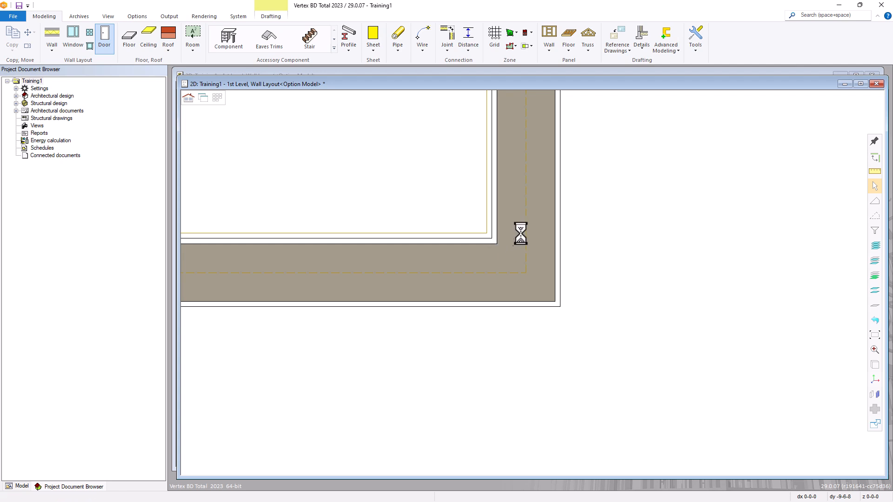
scroll(535, 281, "down", 2)
scroll(535, 281, "down", 2)
scroll(538, 252, "up", 4)
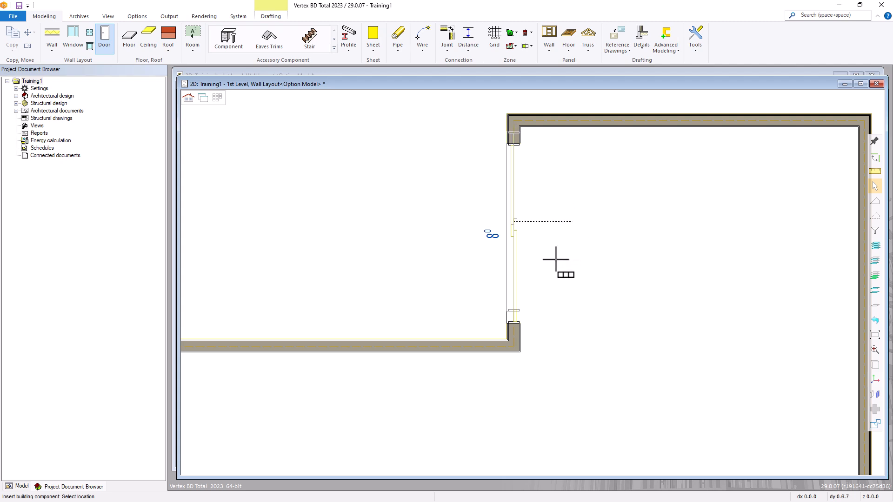
scroll(528, 325, "down", 3)
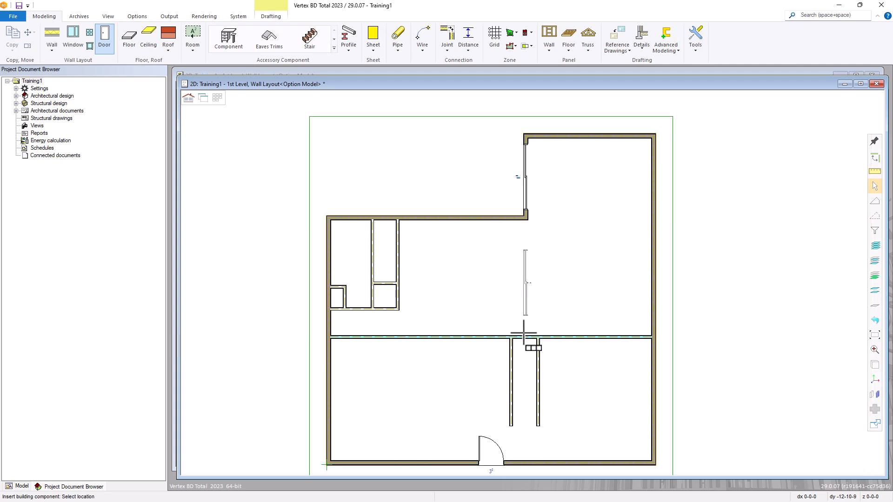
right_click(534, 265)
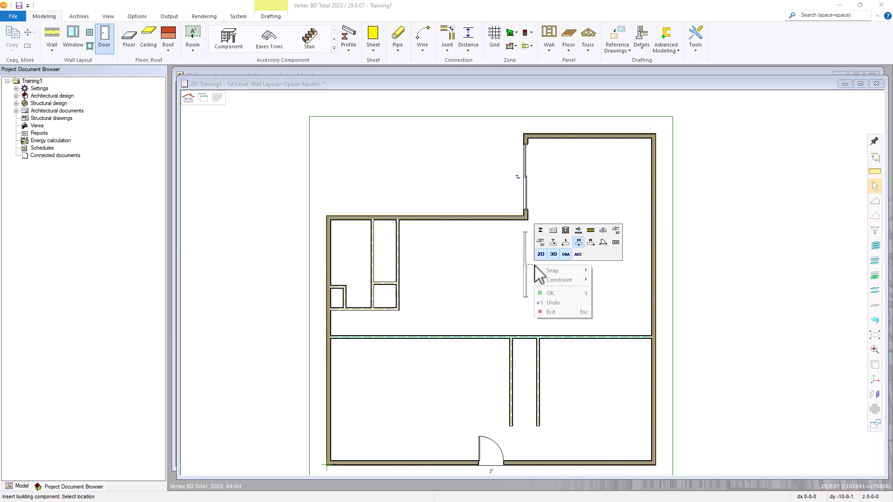
Switch door placement to the wall above the central hallway
left_click(590, 232)
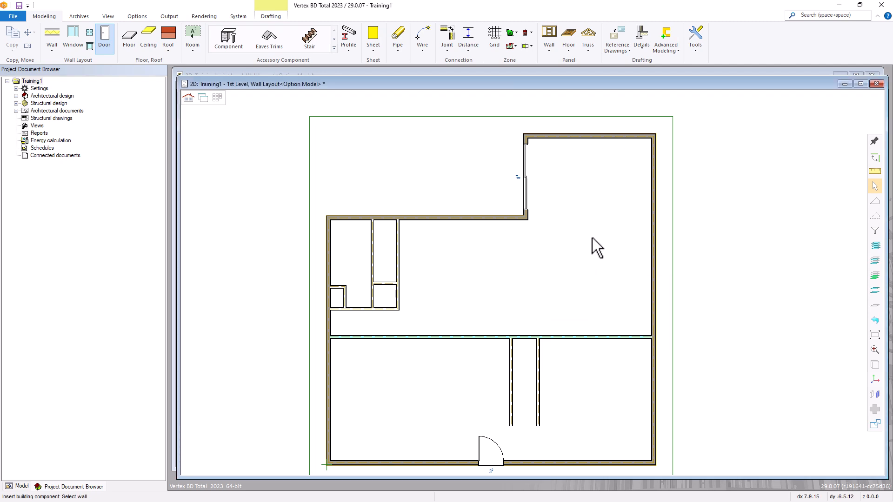
left_click(491, 337)
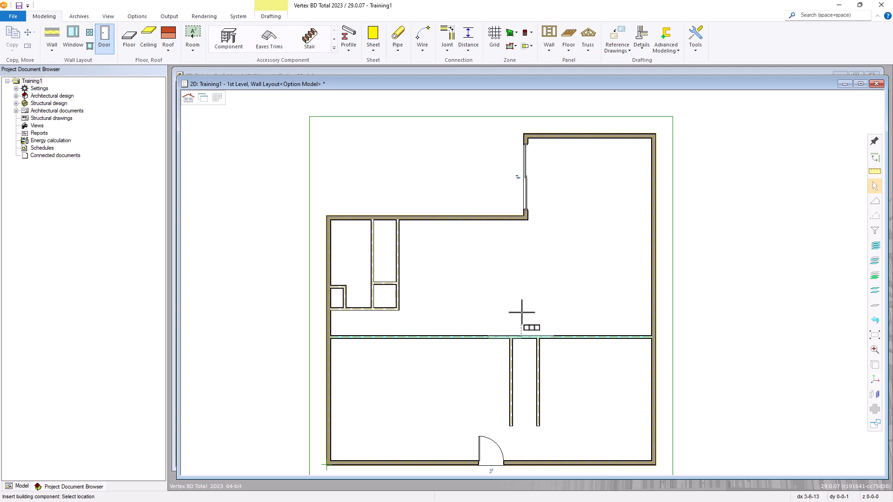
right_click(512, 269)
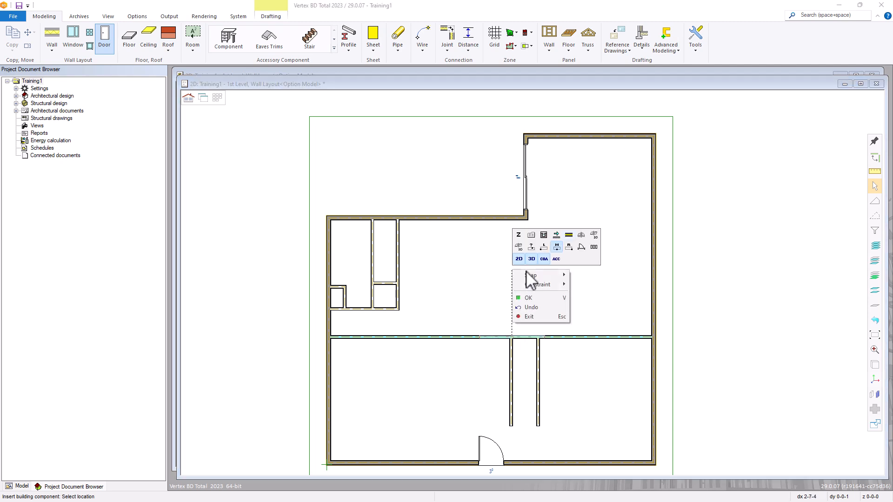
Choose the 2/8ISW6-L door from the Interior - 6 Panel library list
left_click(531, 236)
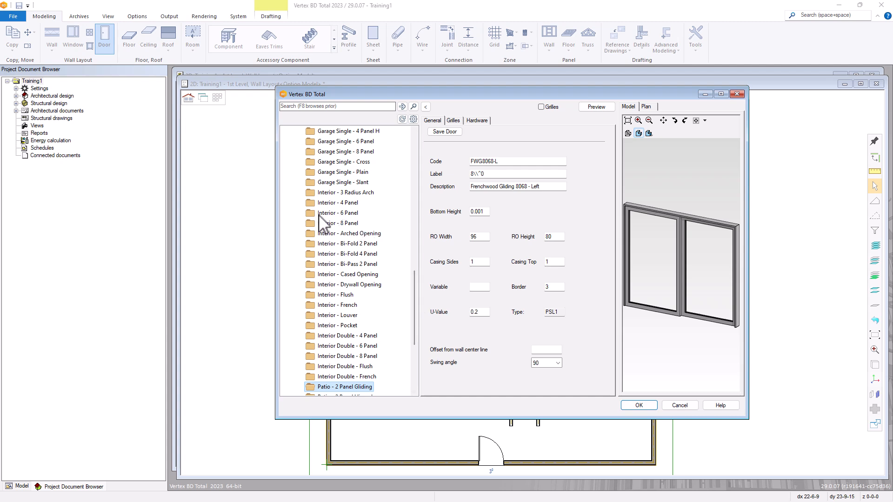
left_click(337, 214)
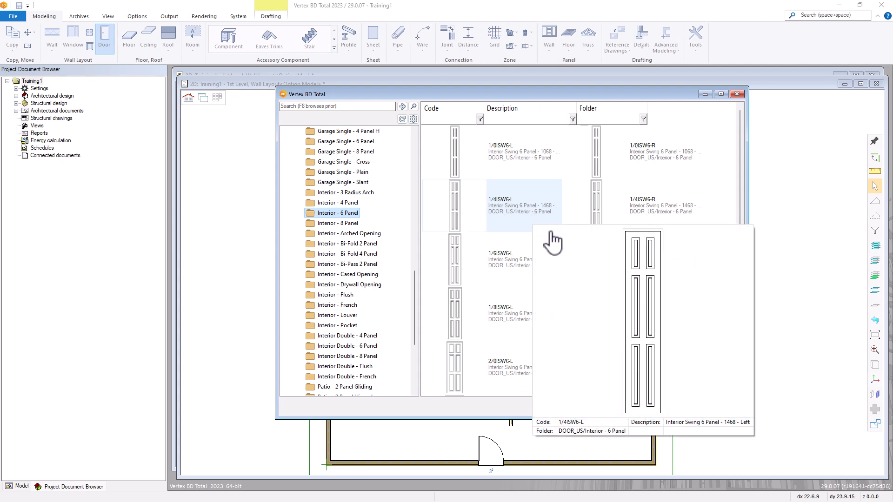
scroll(570, 293, "down", 2)
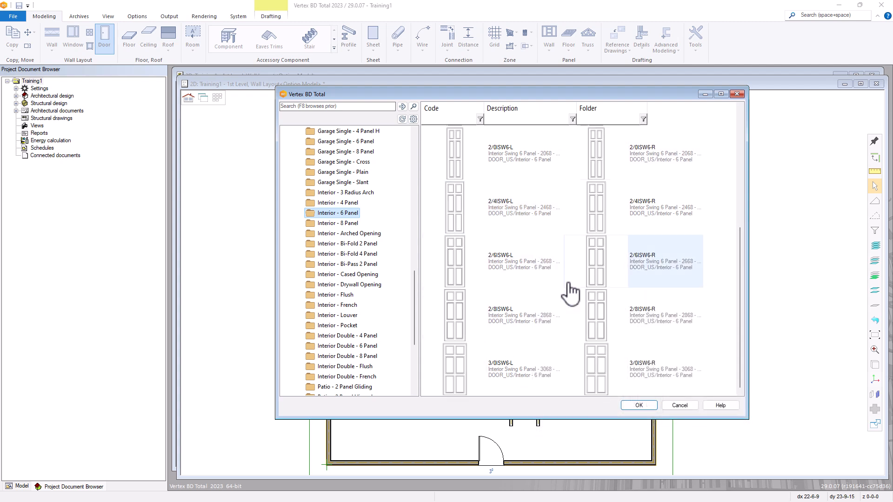
mouse_move(577, 300)
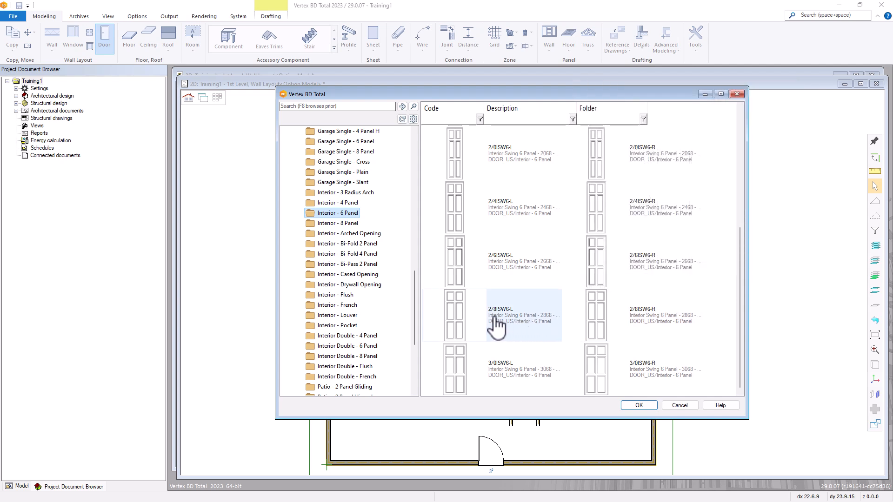
mouse_move(512, 332)
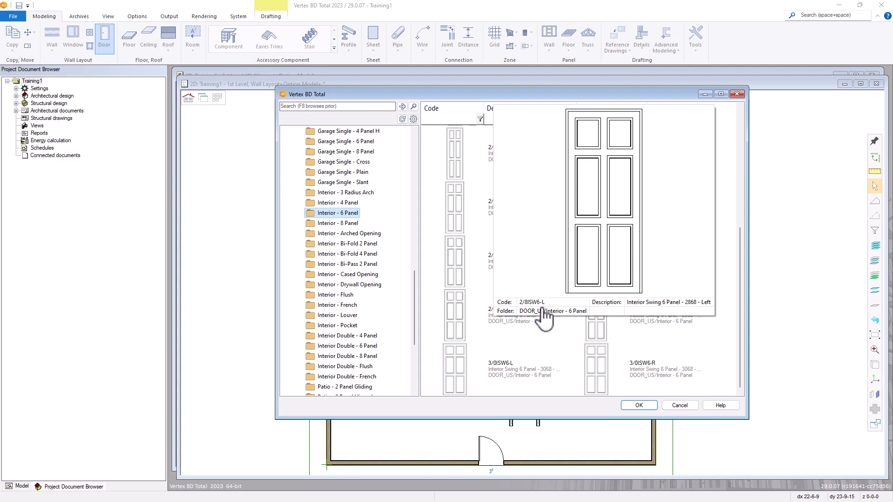
left_click(530, 331)
mouse_move(527, 328)
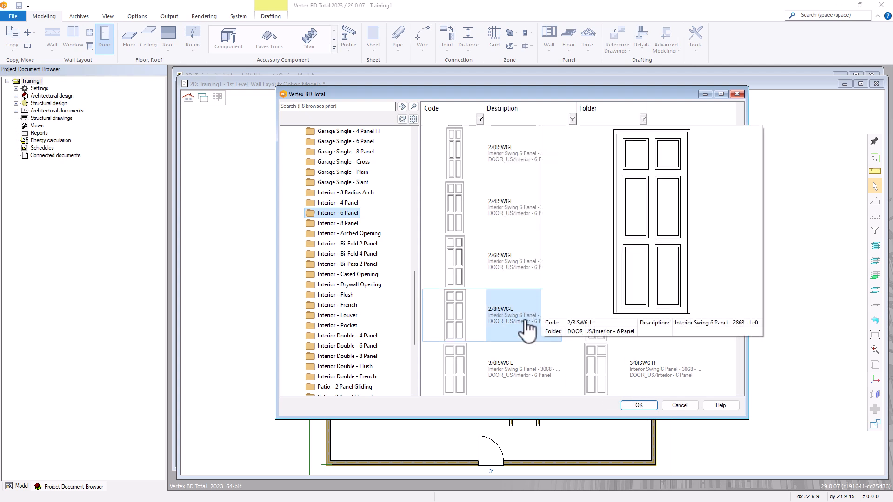
Confirm the 2/8ISW6-L door, invert its swing, and insert it above the hallway
left_click(639, 405)
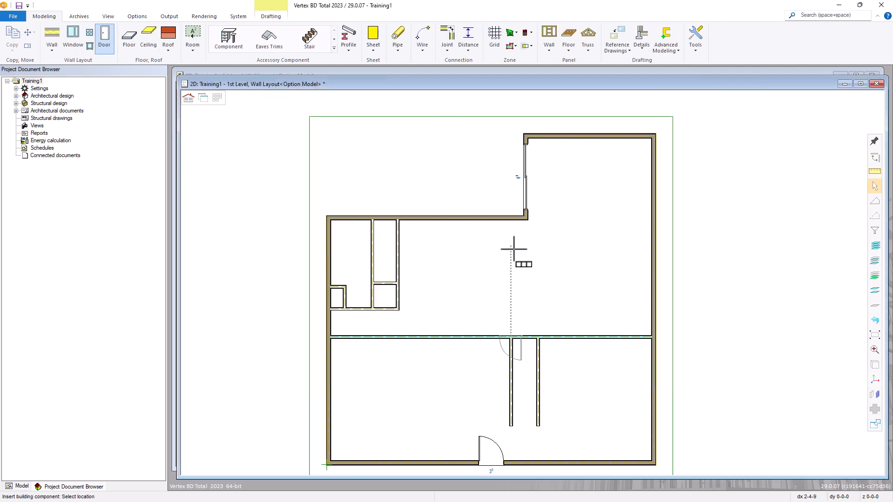
scroll(532, 281, "up", 3)
scroll(532, 282, "up", 1)
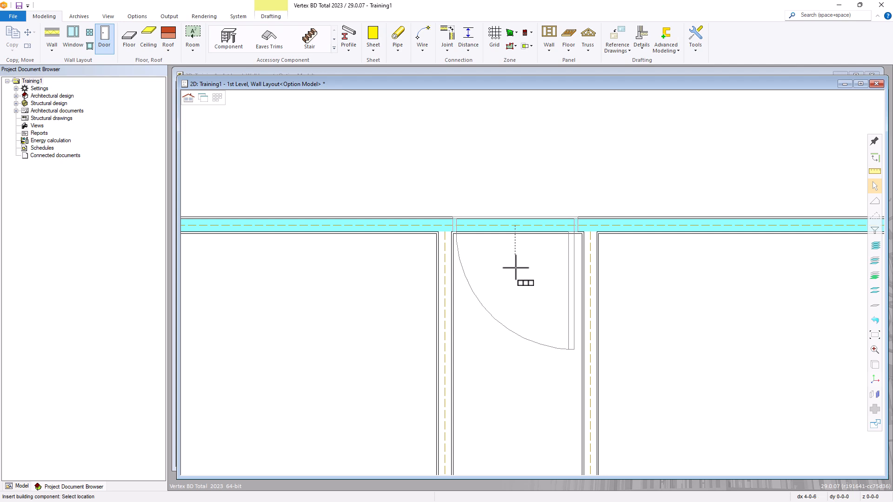
right_click(515, 269)
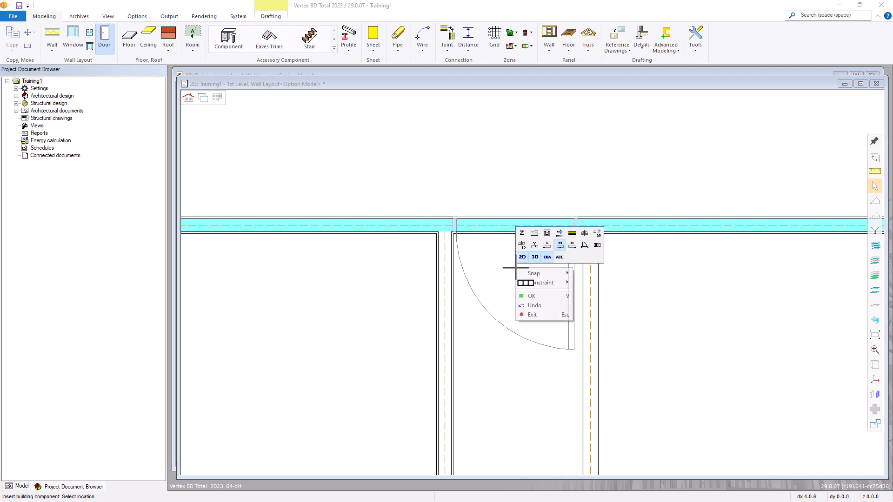
left_click(597, 233)
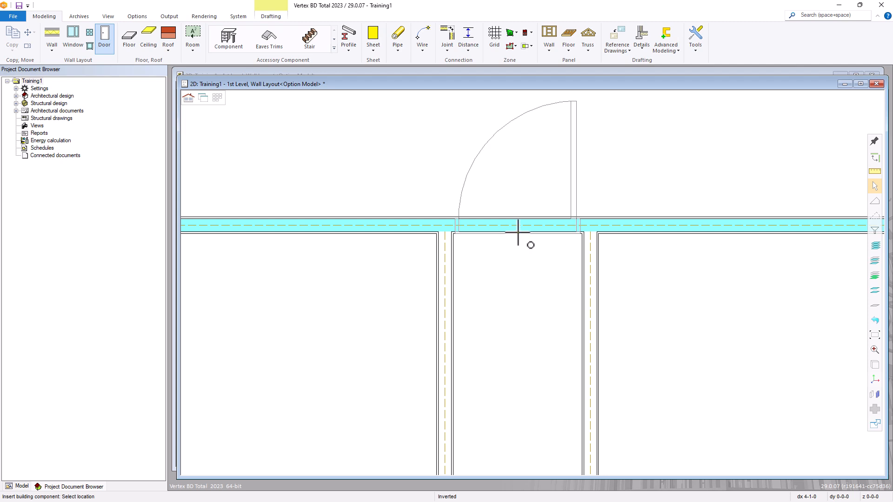
scroll(517, 232, "up", 1)
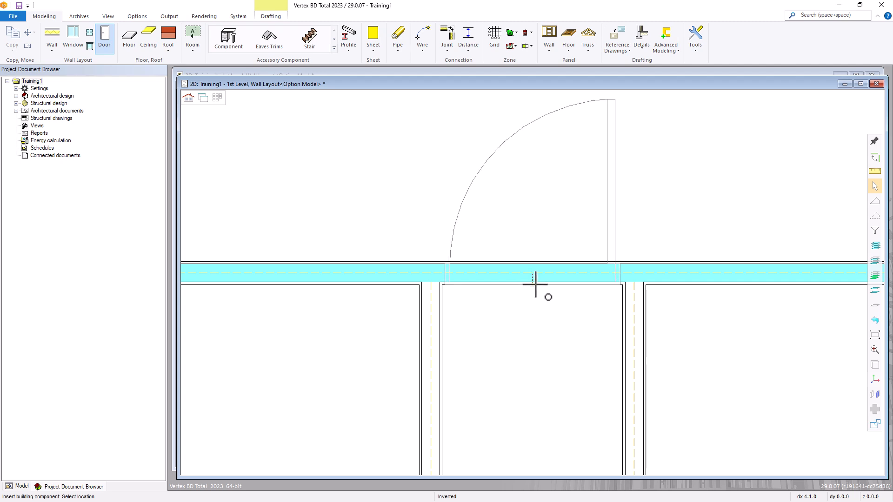
left_click(533, 282)
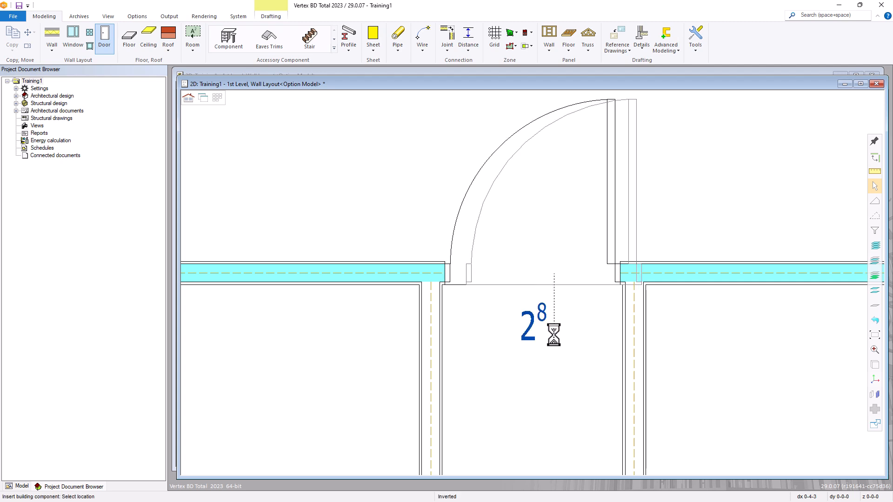
scroll(532, 283, "down", 6)
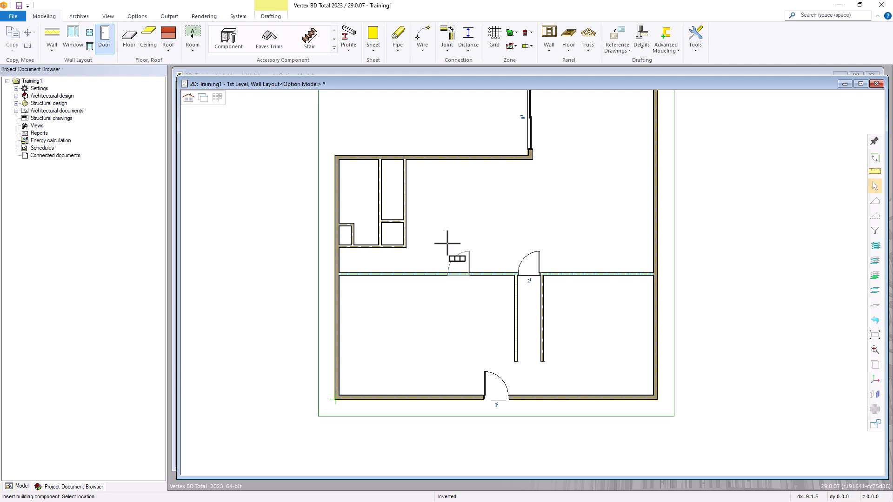
Switch door placement to the wall below the upper-left closets
scroll(369, 212, "up", 4)
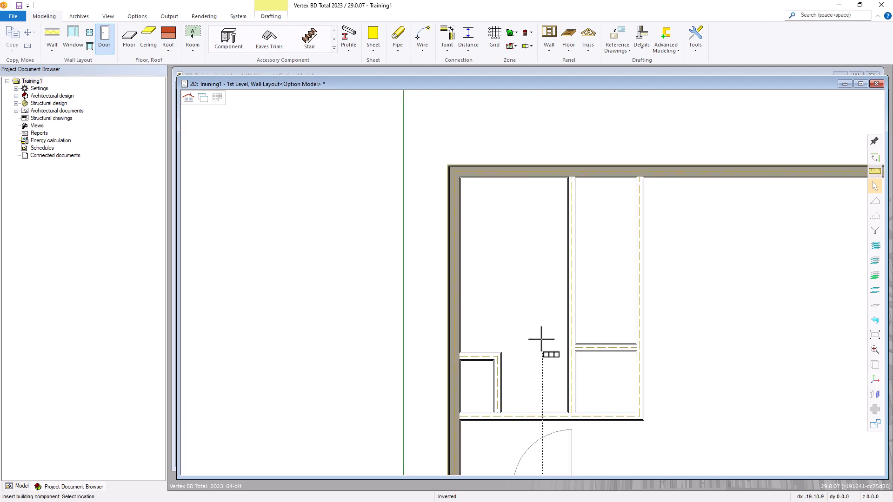
right_click(528, 294)
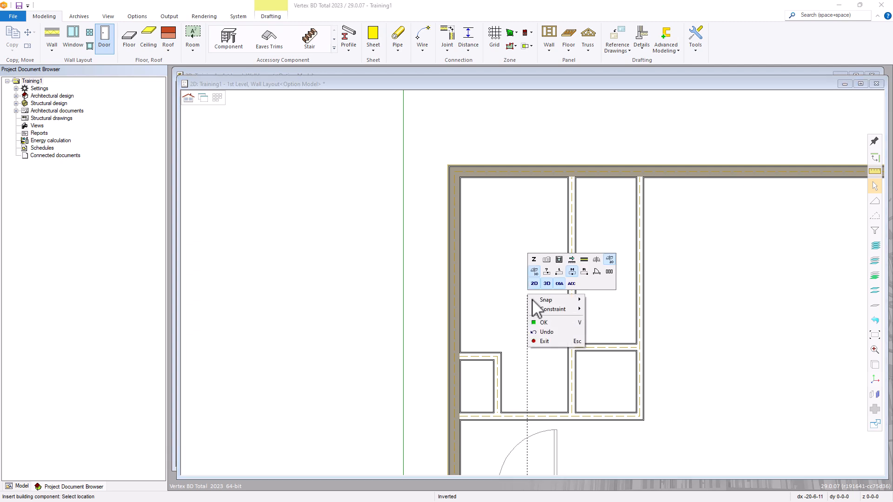
left_click(584, 260)
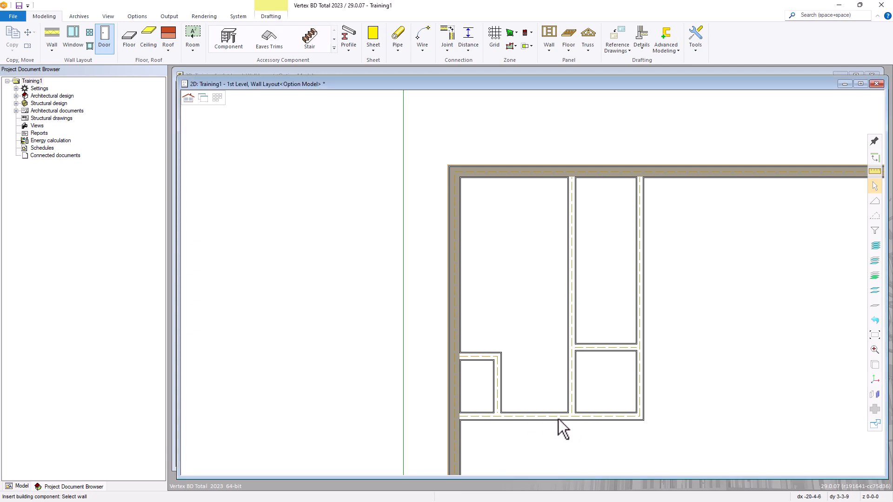
left_click(540, 419)
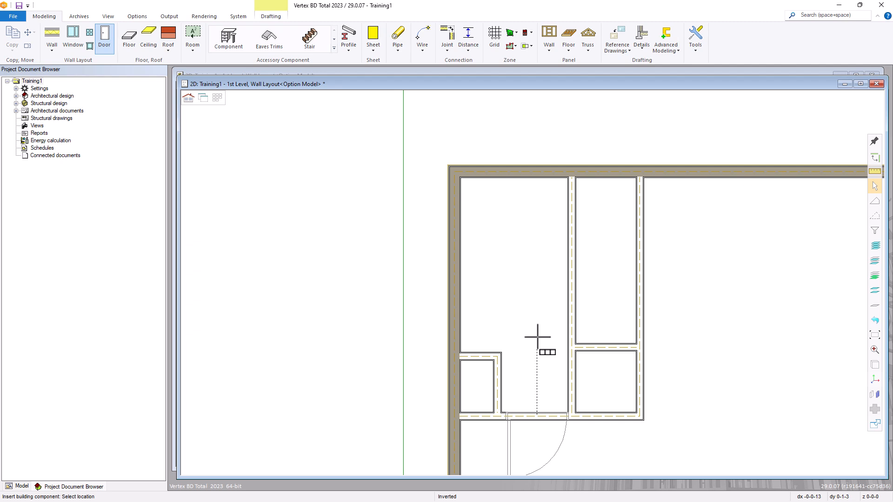
Mirror and invert the 2⁸ door so it swings up, then insert it
right_click(533, 313)
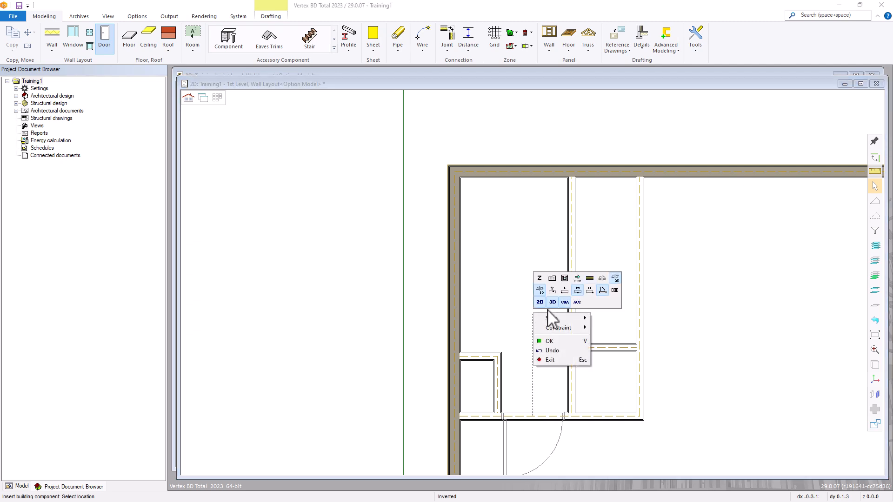
left_click(602, 280)
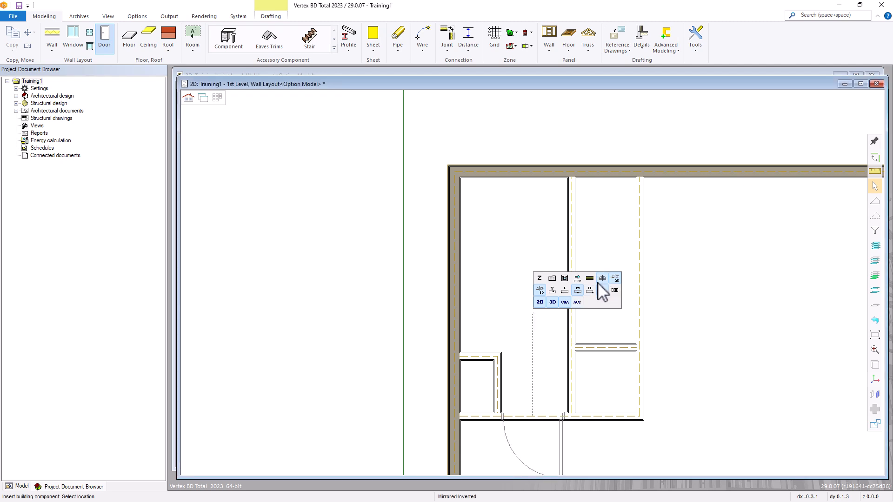
right_click(541, 323)
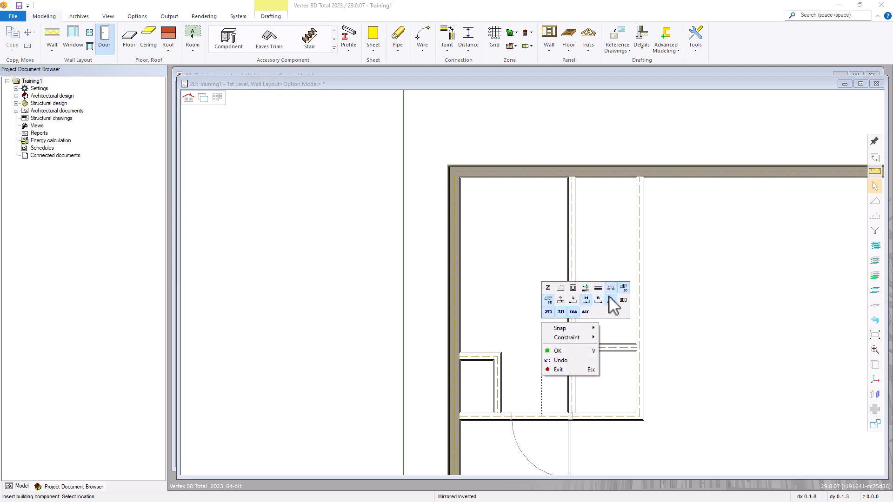
left_click(624, 288)
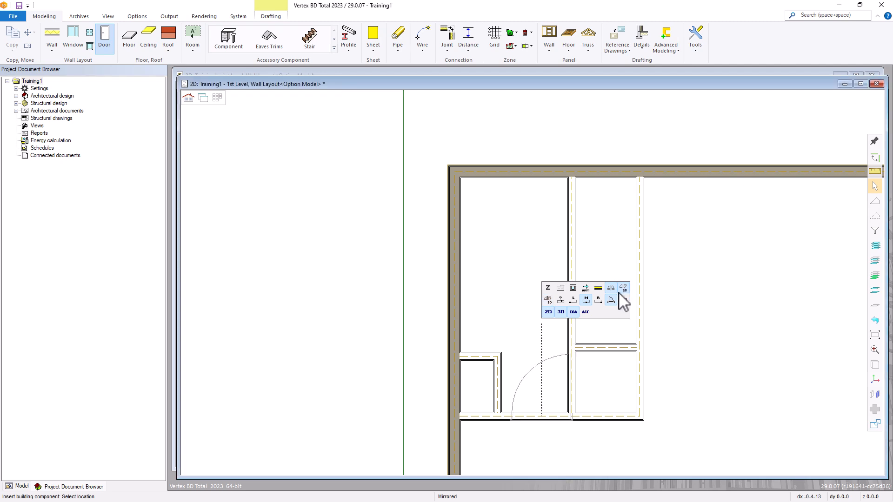
scroll(534, 275, "up", 2)
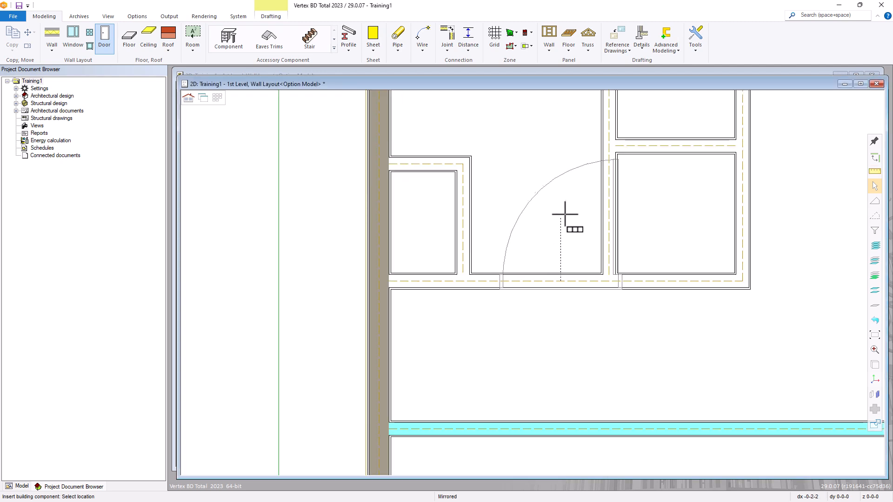
left_click(535, 278)
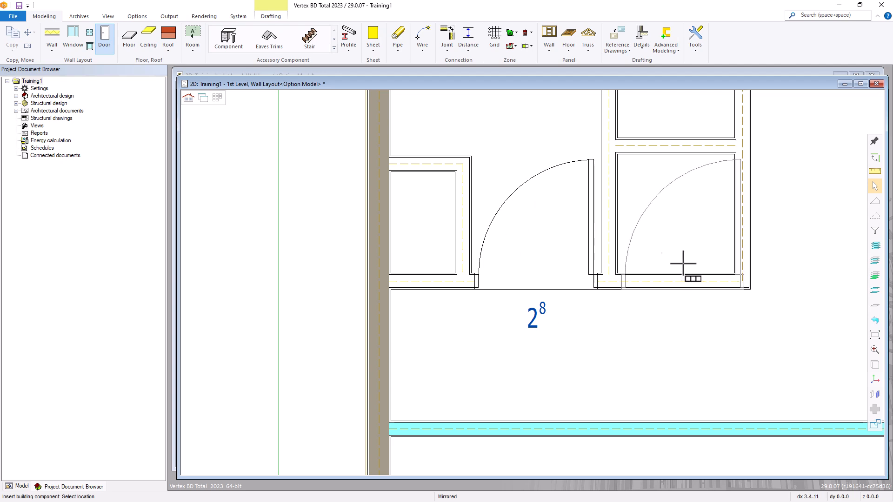
right_click(674, 231)
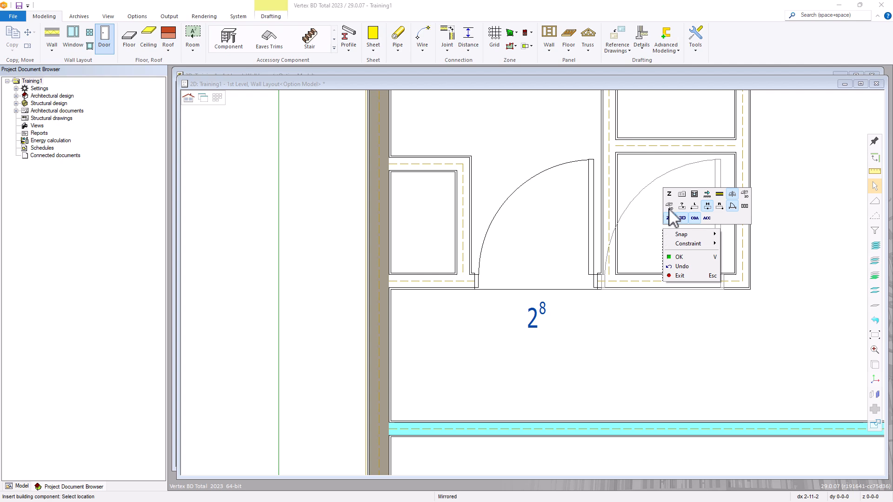
Select and confirm the 2/4ISW6-R door from the Interior - 6 Panel list
left_click(681, 196)
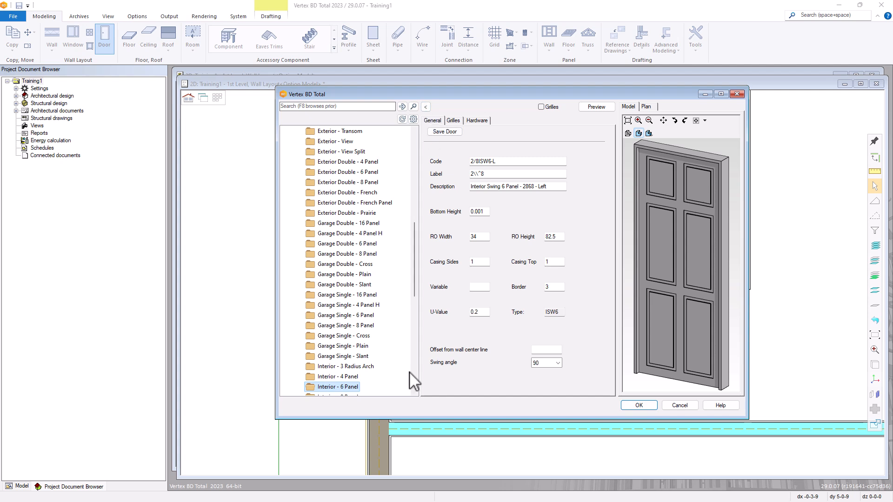
left_click(426, 107)
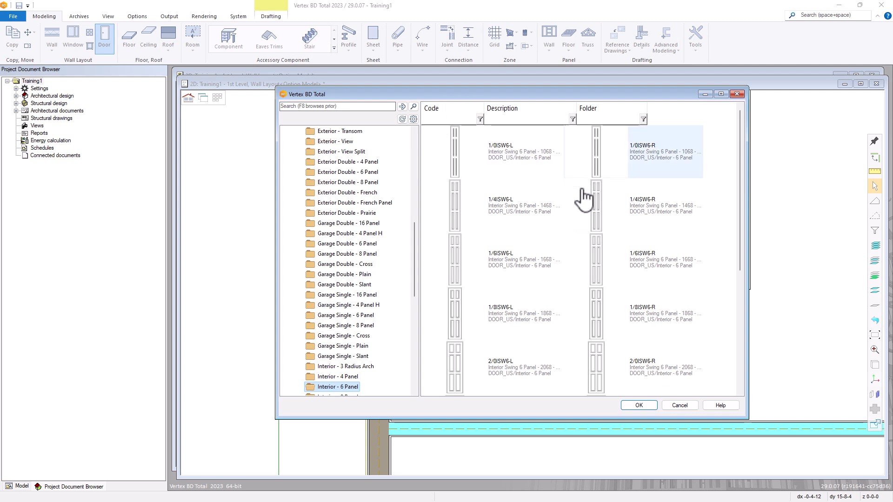
left_click_drag(739, 186, 740, 210)
scroll(668, 214, "down", 3)
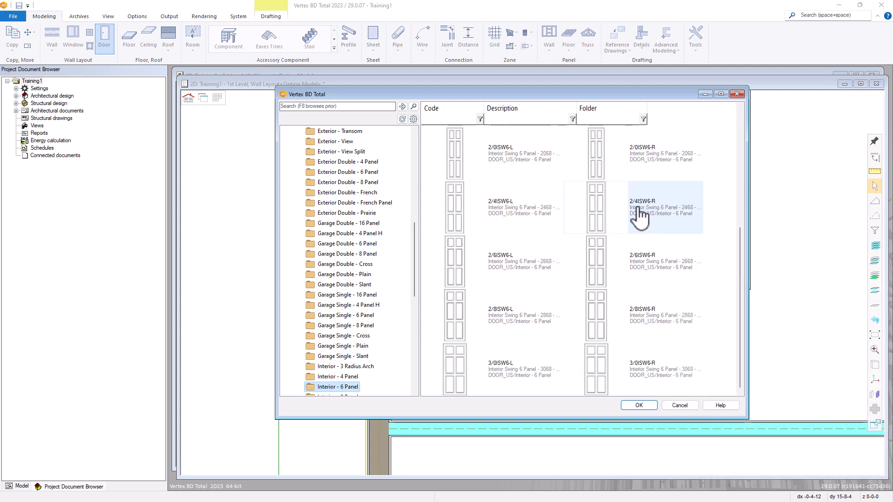
mouse_move(646, 215)
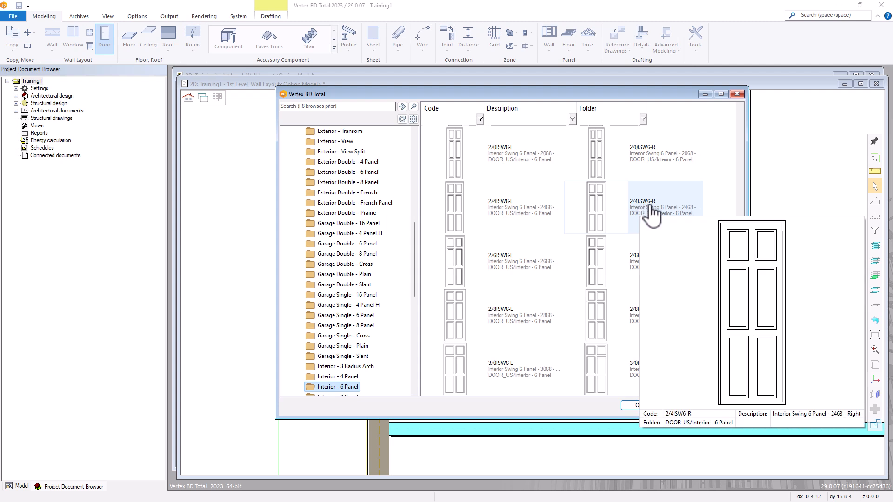
double_click(652, 212)
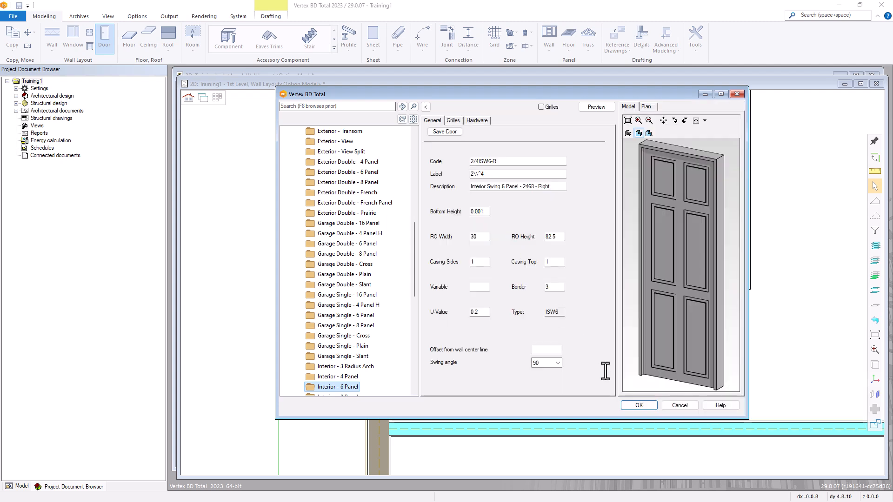
left_click(639, 405)
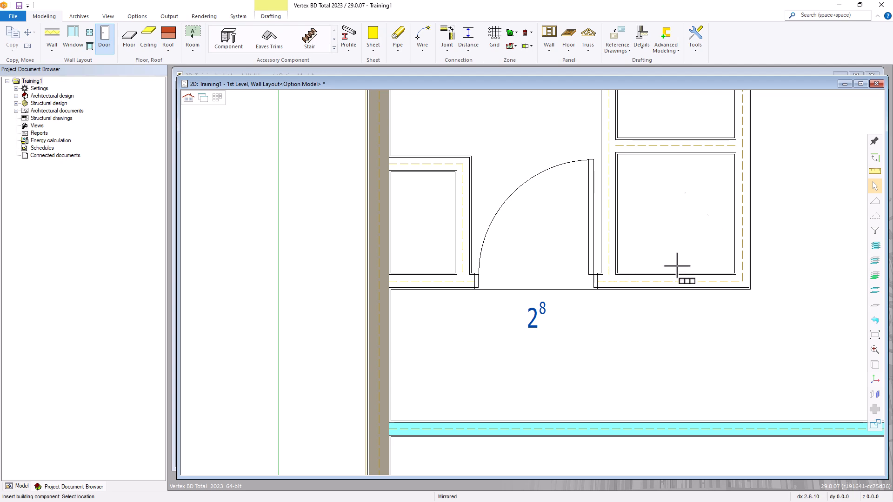
Mirror and invert the 2⁴ door to swing into the corridor, then insert it
right_click(676, 230)
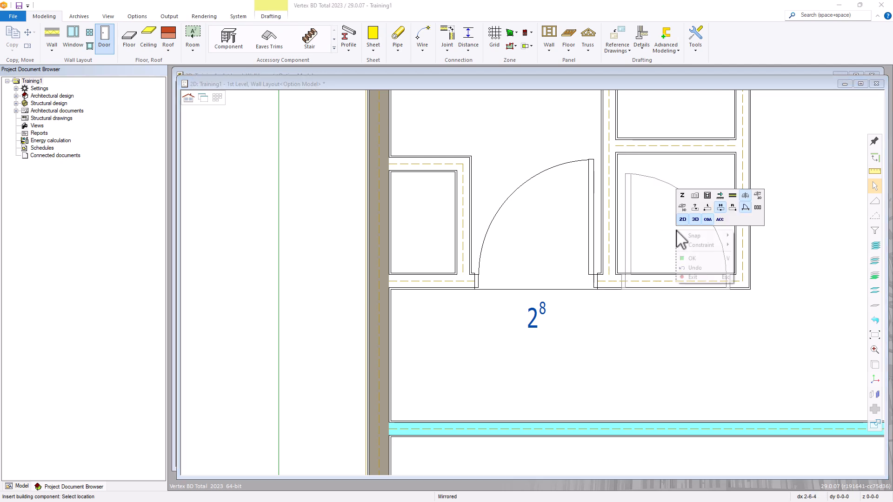
left_click(746, 196)
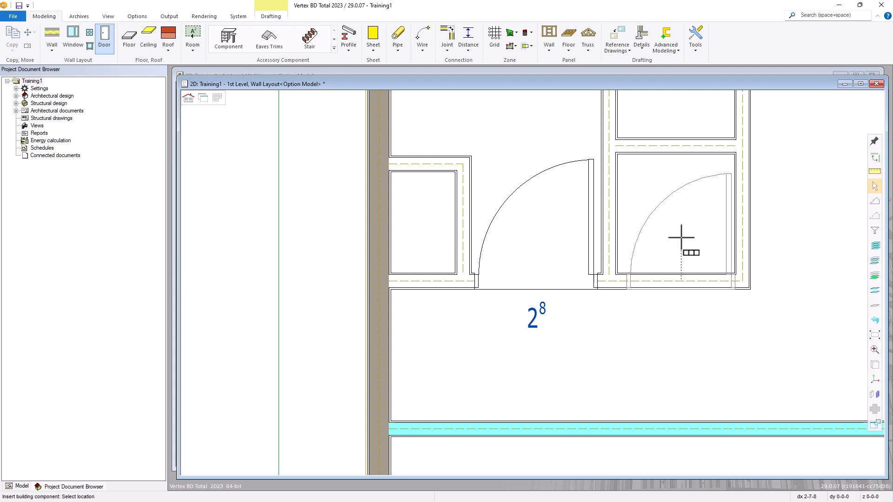
right_click(680, 237)
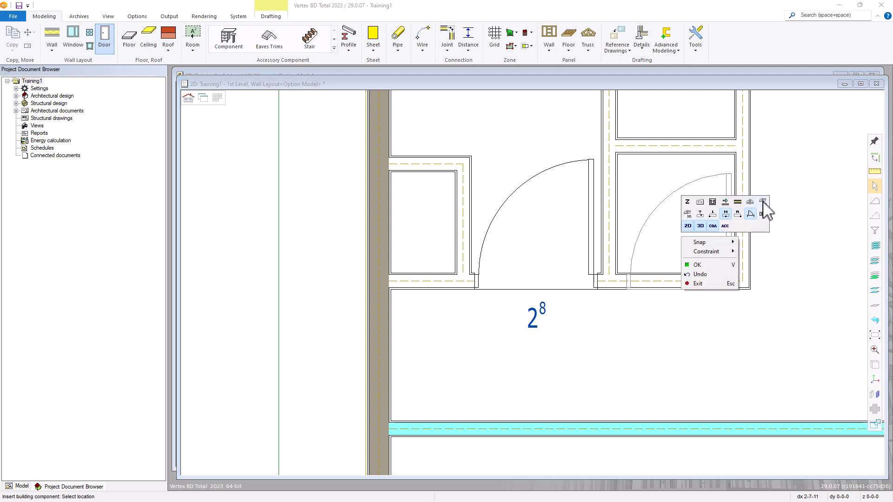
left_click(744, 215)
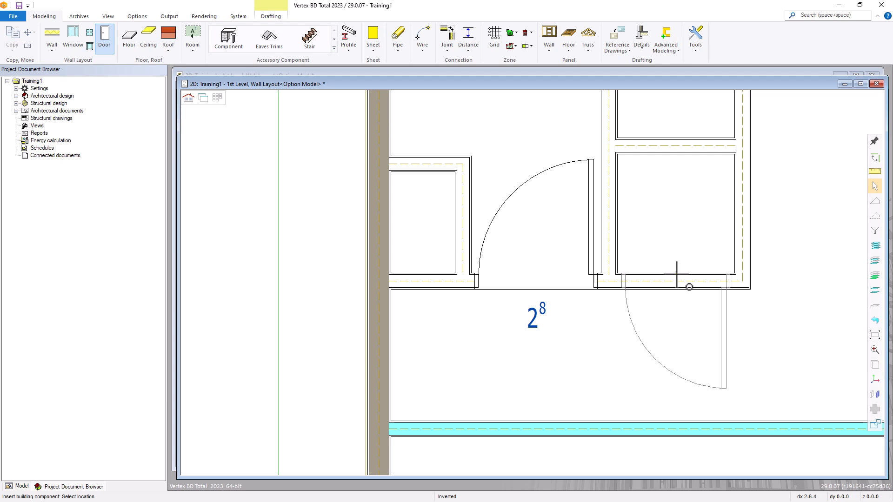
left_click(677, 275)
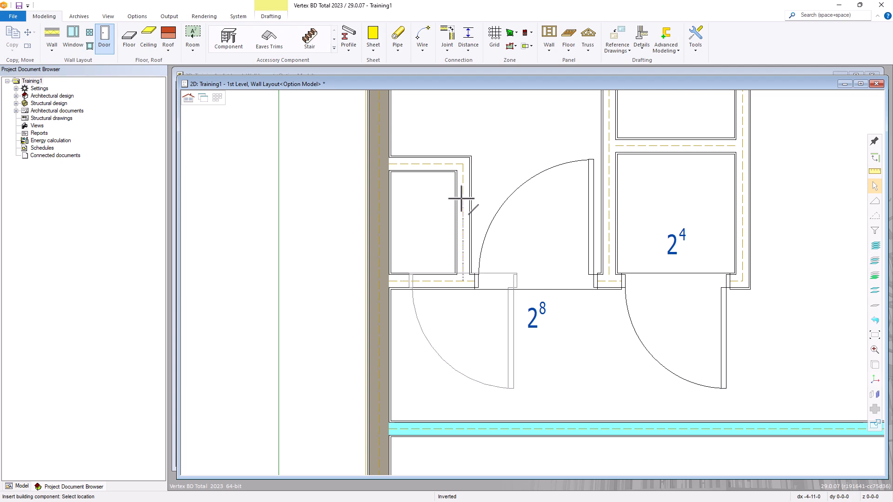
Target the small left room's vertical wall for the next door
right_click(509, 166)
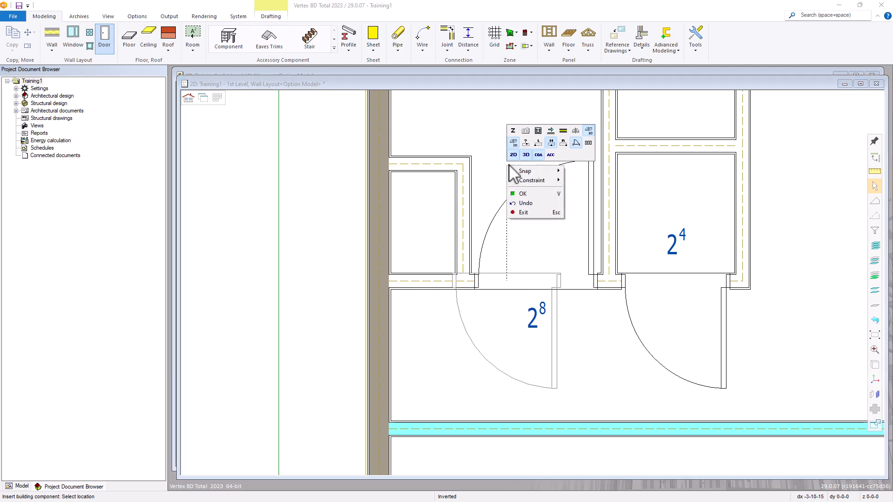
left_click(563, 132)
left_click(463, 196)
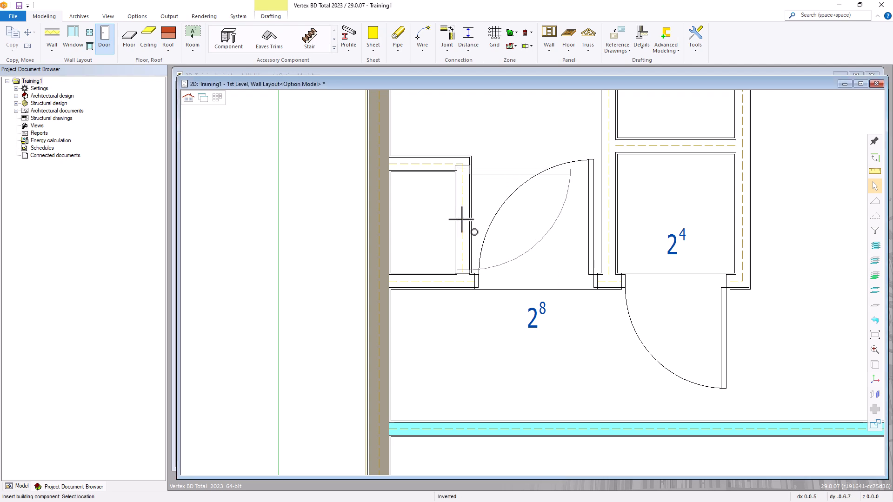
right_click(515, 219)
Add the 2/0ILV-R door from the Interior - Louver list for placement
left_click(534, 186)
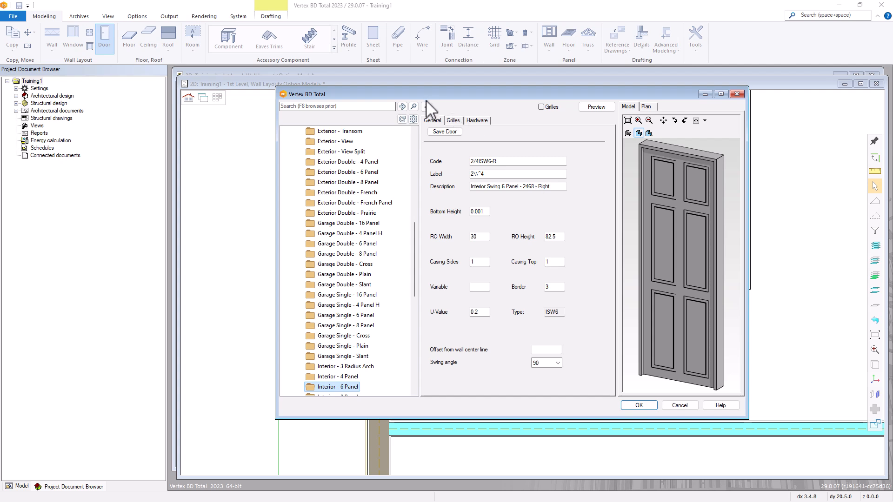
left_click_drag(414, 230, 415, 295)
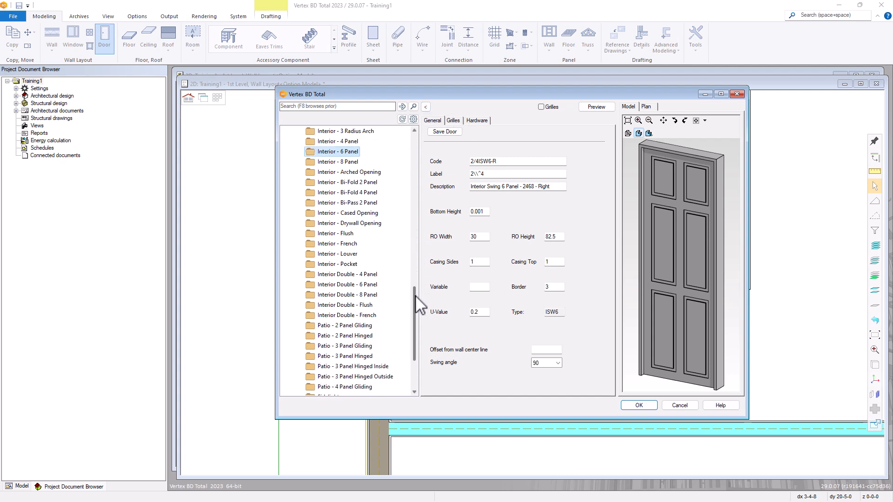
left_click(347, 255)
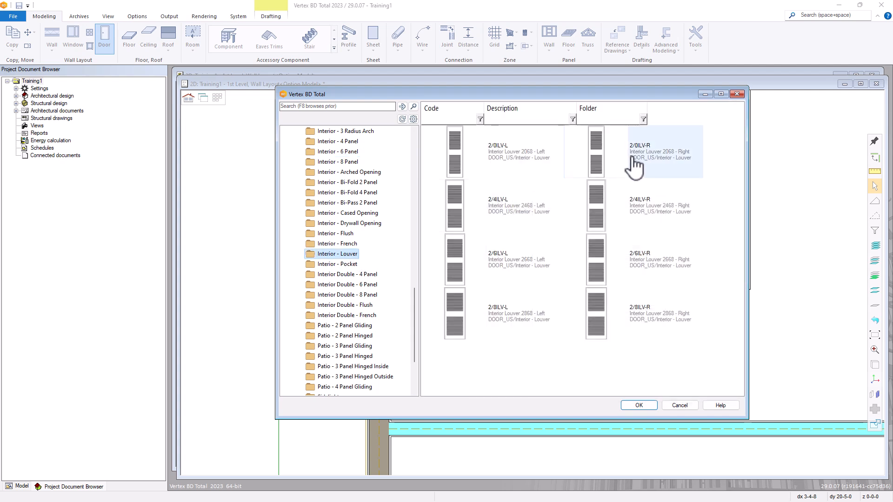
mouse_move(636, 166)
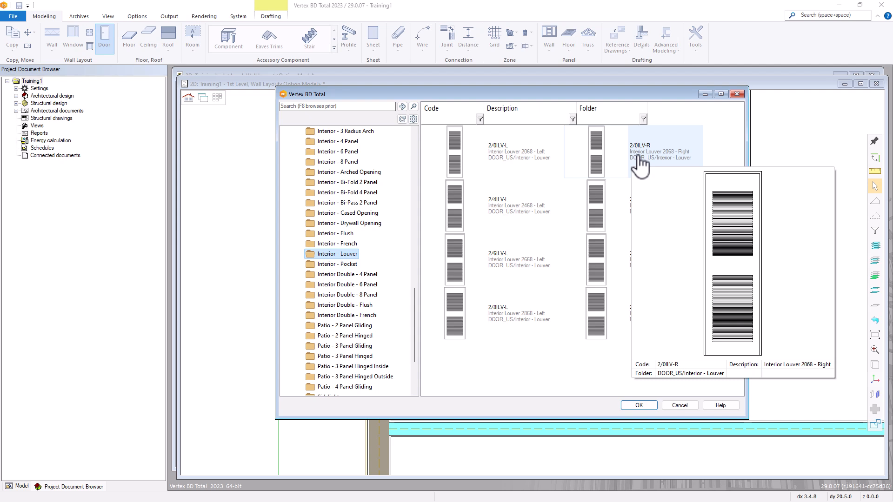
right_click(641, 158)
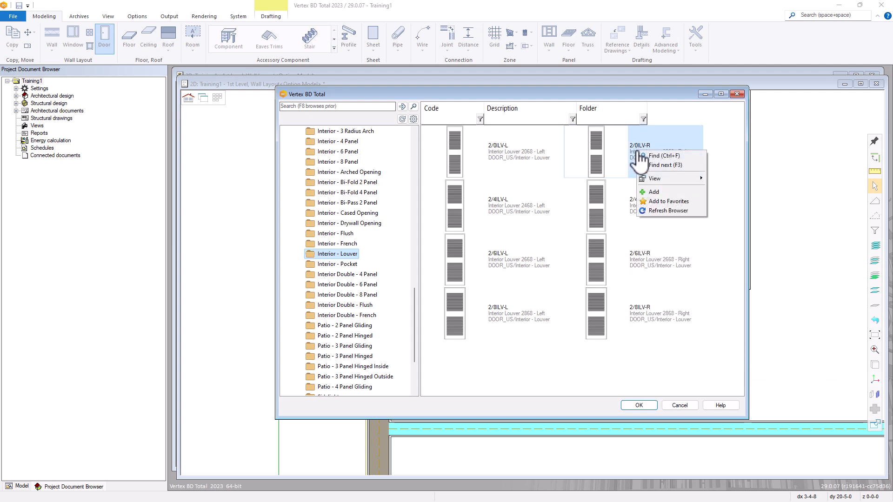
left_click(653, 191)
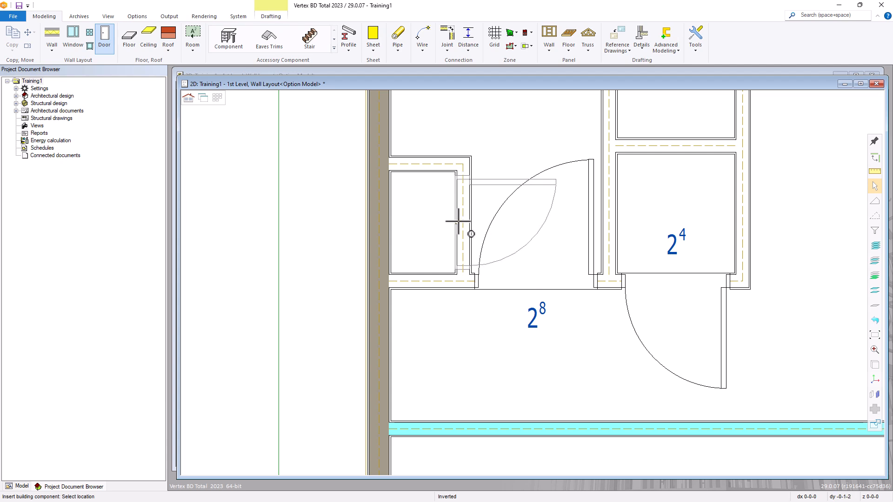
Set the louver door's swing angle to 30
right_click(533, 216)
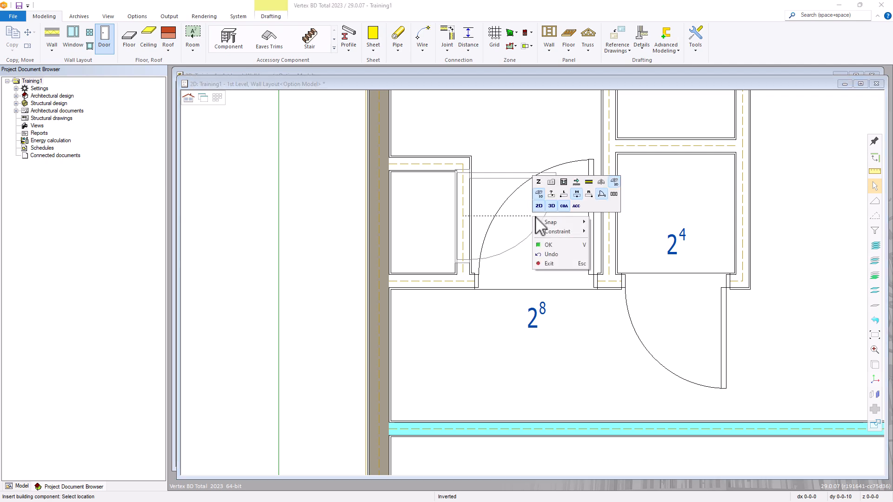
left_click(551, 183)
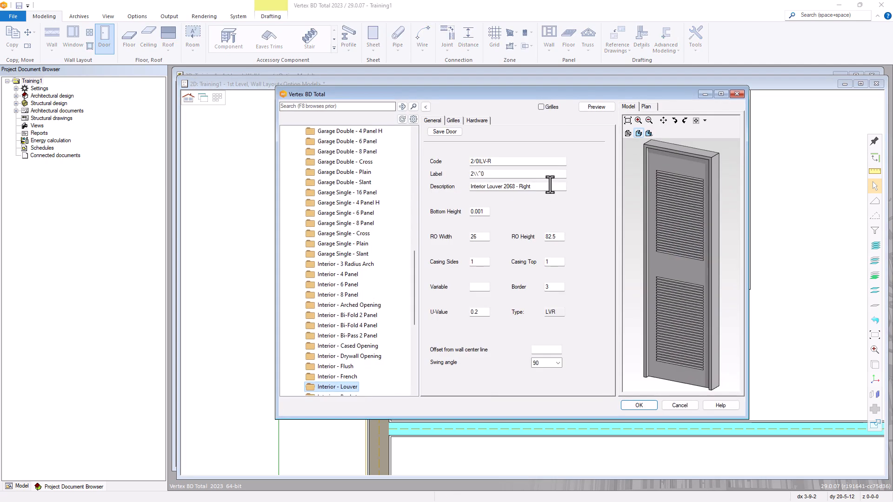
left_click(558, 363)
left_click(548, 384)
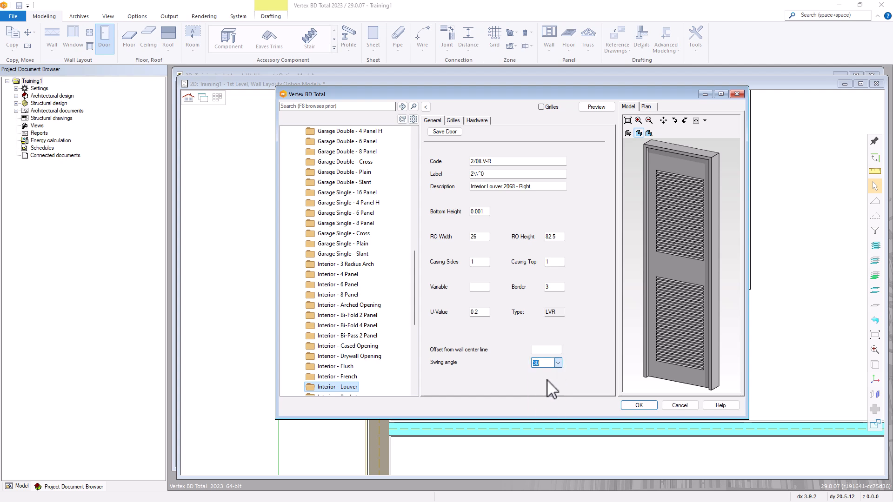
left_click(638, 406)
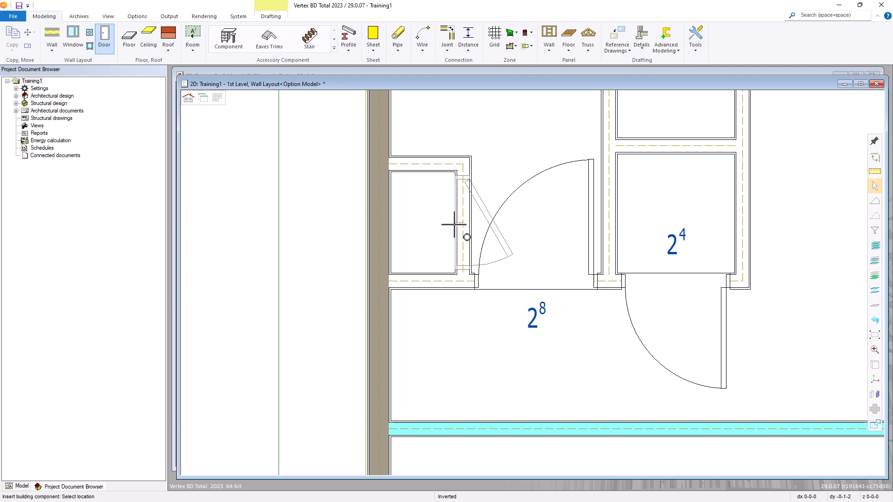
Insert the 2/0ILV-R louver door in the small left closet's wall
left_click(453, 225)
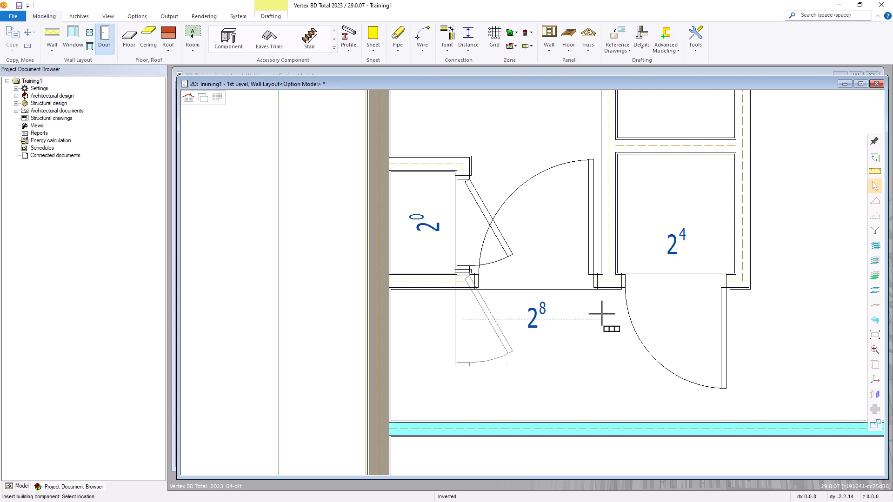
scroll(600, 316, "down", 4)
scroll(533, 235, "up", 3)
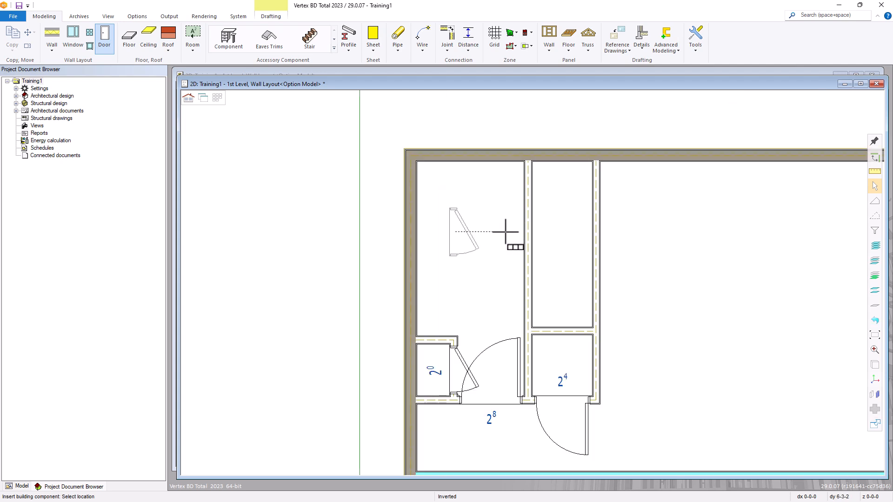
Snap the next door preview onto the closet wall and bring up the door library
right_click(502, 229)
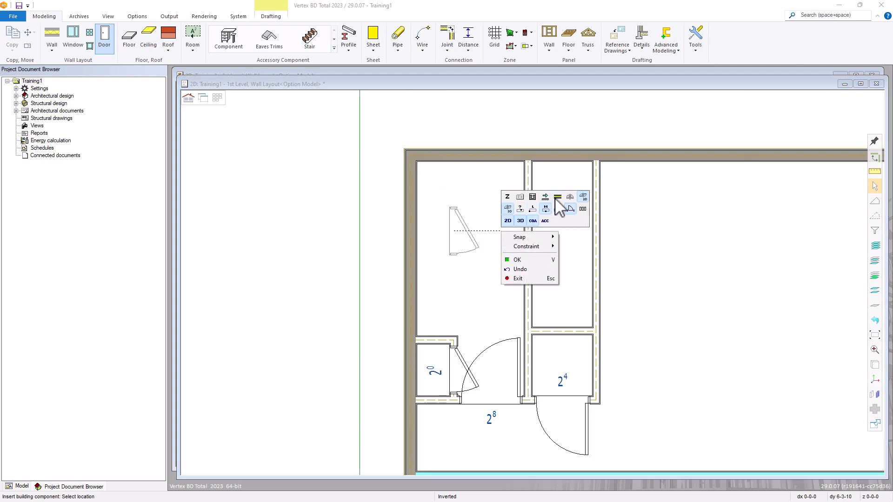
left_click(557, 198)
left_click(526, 221)
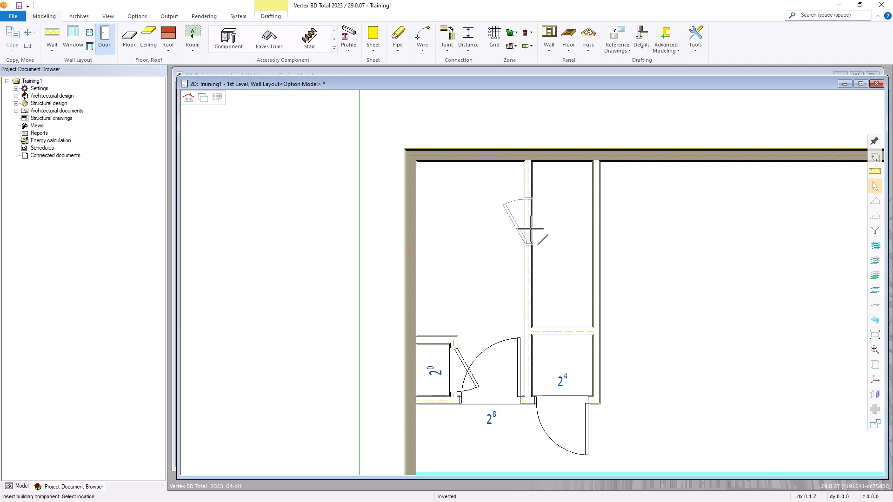
right_click(549, 228)
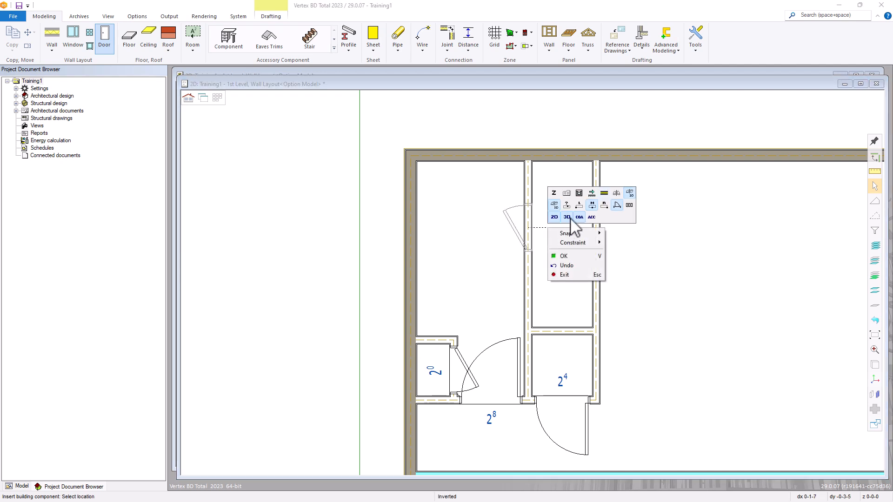
left_click(566, 193)
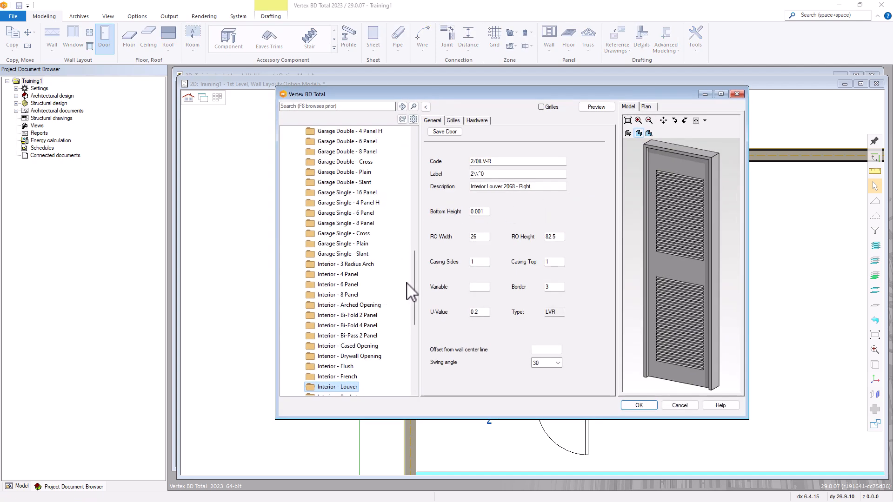
Pick and confirm the 6/0BFL Bi-Fold Louver 6068 from Interior - Bi-Fold 4 Panel
left_click_drag(413, 274, 413, 285)
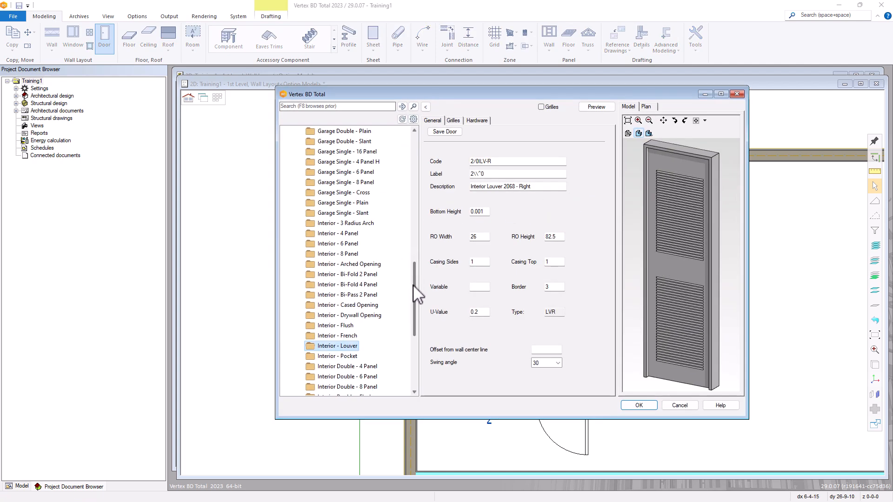
left_click(343, 284)
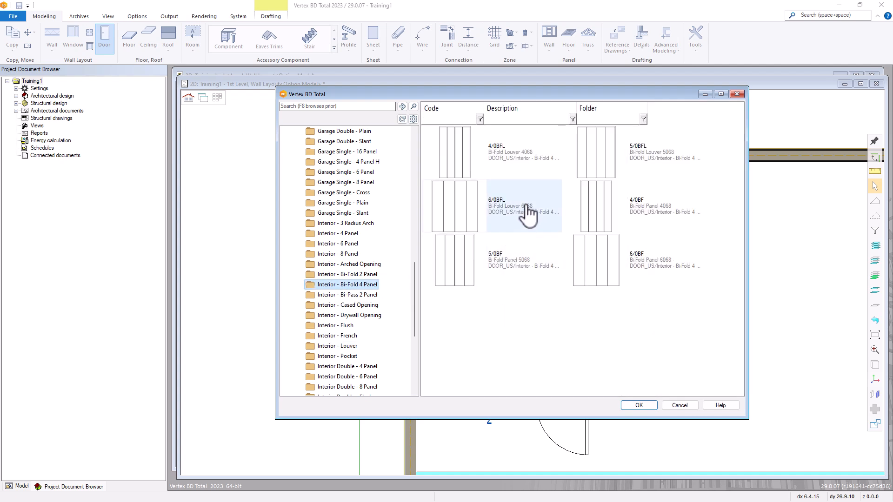
mouse_move(528, 213)
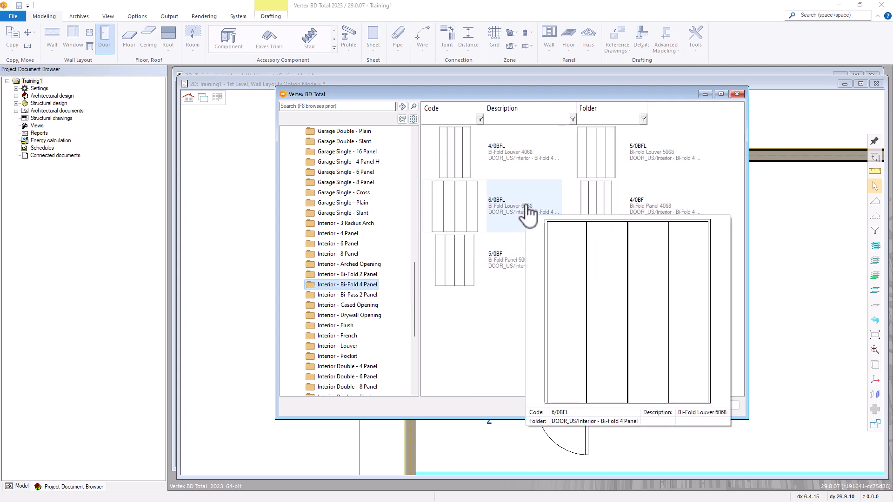
double_click(499, 214)
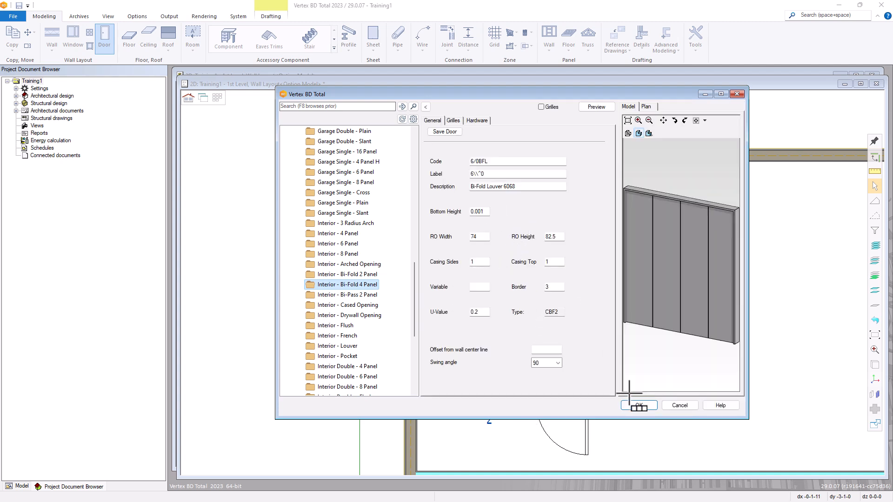
left_click(638, 406)
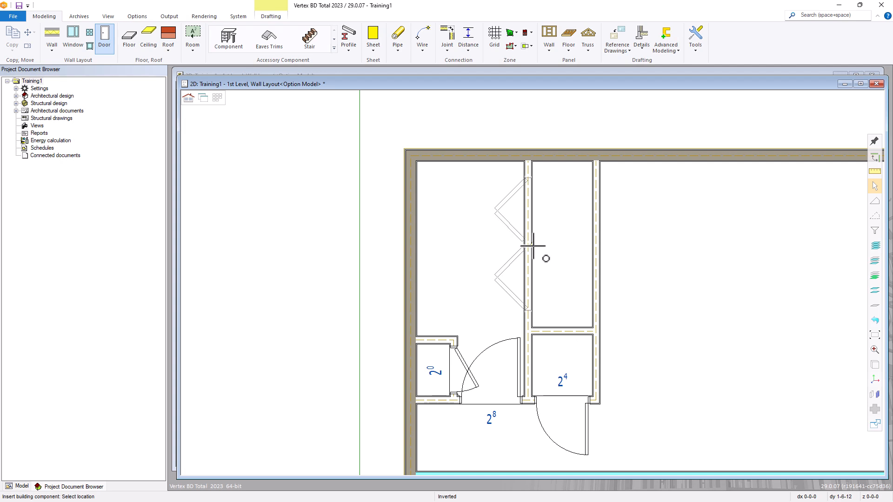
Place the 6/0BFL Bi-Fold Louver door in the upper closet wall, then select the long interior wall for the next door
scroll(623, 256, "down", 5)
scroll(544, 303, "up", 5)
scroll(542, 278, "down", 2)
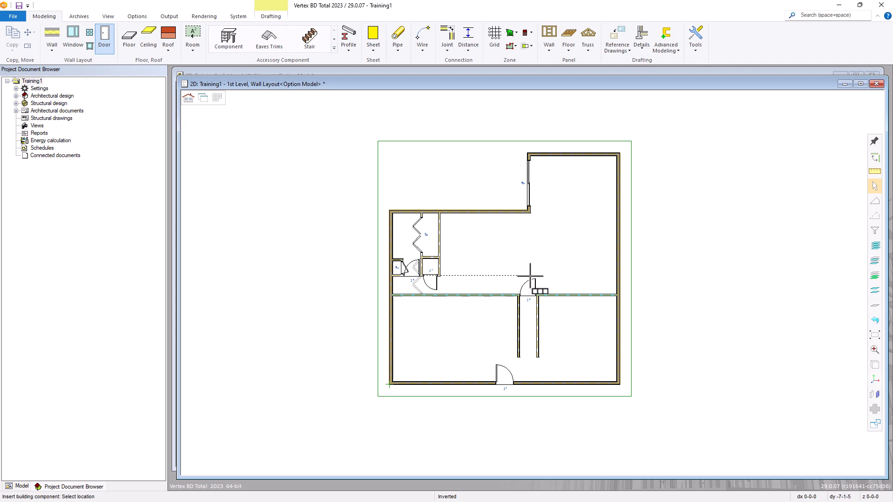
scroll(530, 276, "up", 1)
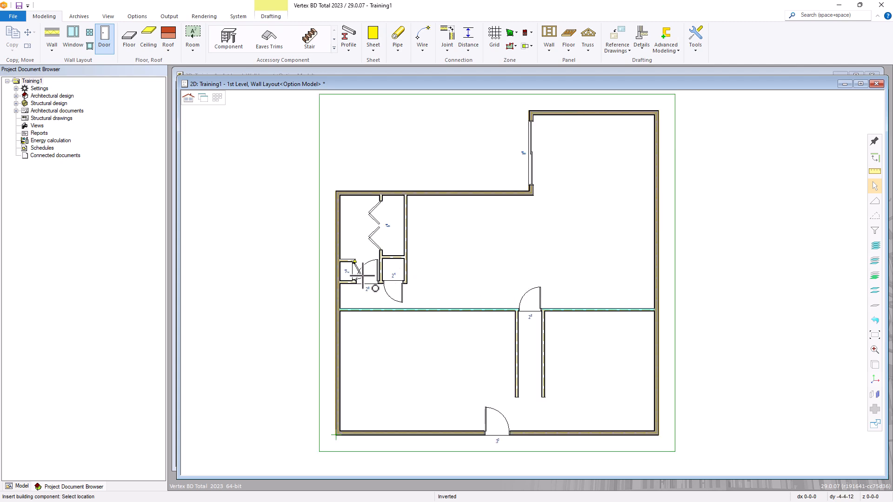
right_click(474, 247)
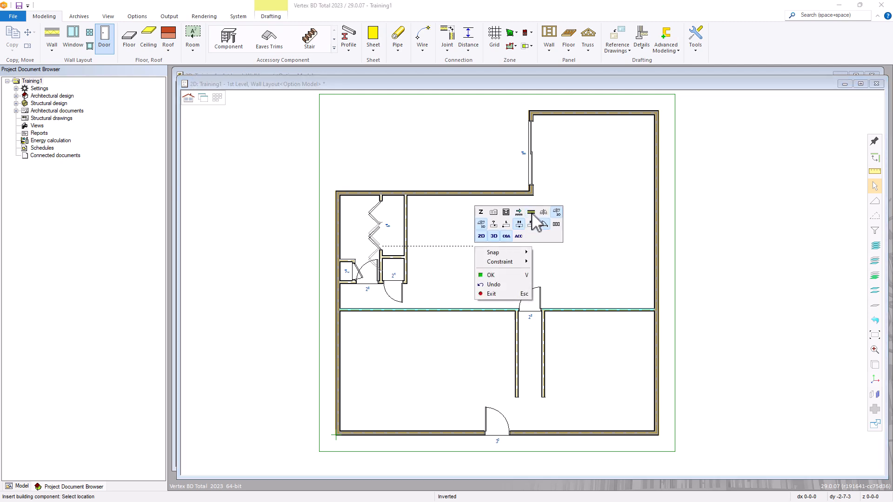
key("v")
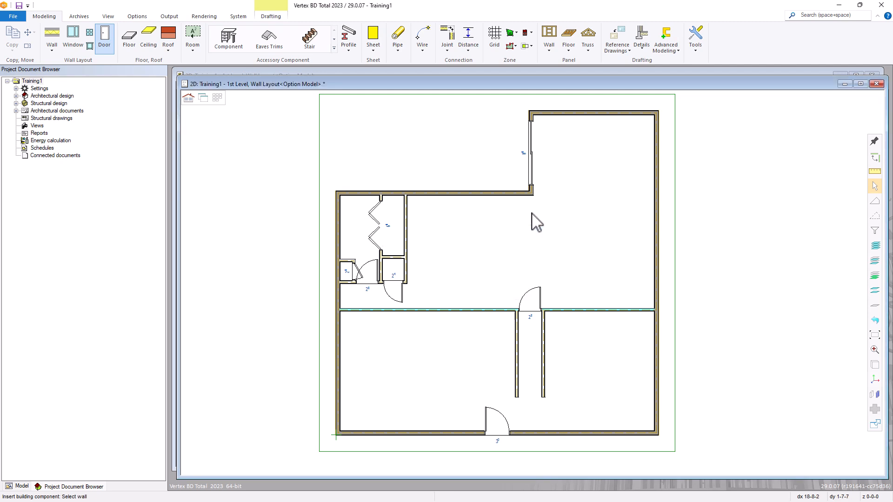
left_click(463, 309)
right_click(480, 254)
Choose the 3/0CO Interior Cased Opening 3068 from the Interior - Cased Opening library
left_click(501, 221)
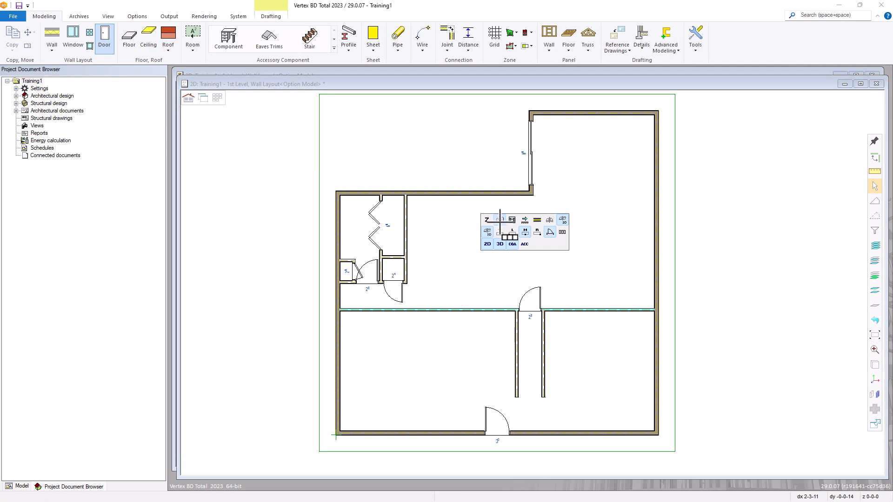
left_click(500, 221)
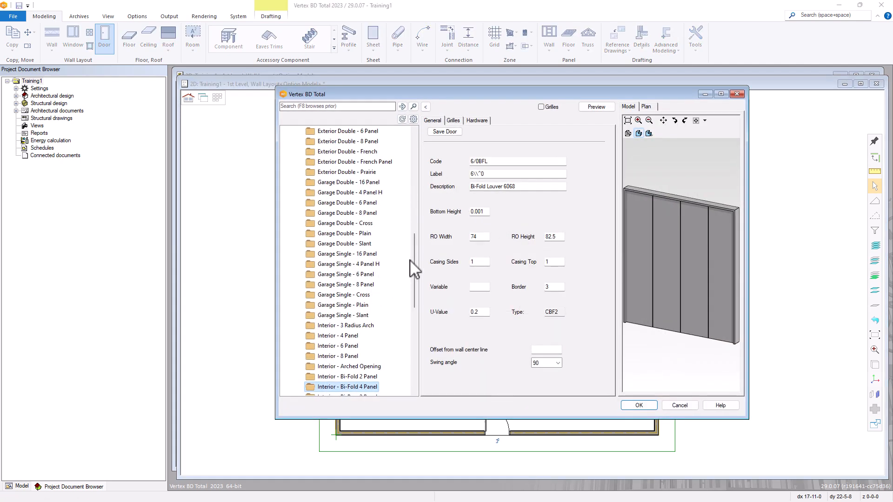
left_click_drag(413, 254, 414, 305)
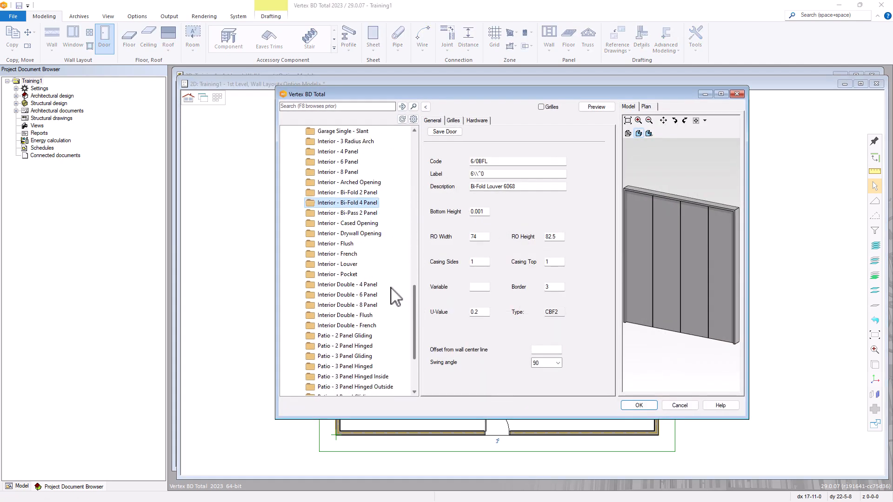
left_click(358, 224)
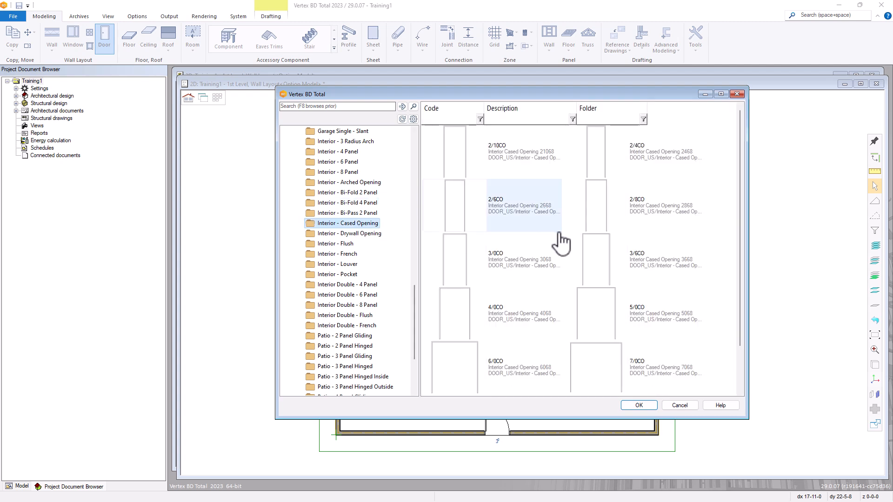
double_click(495, 262)
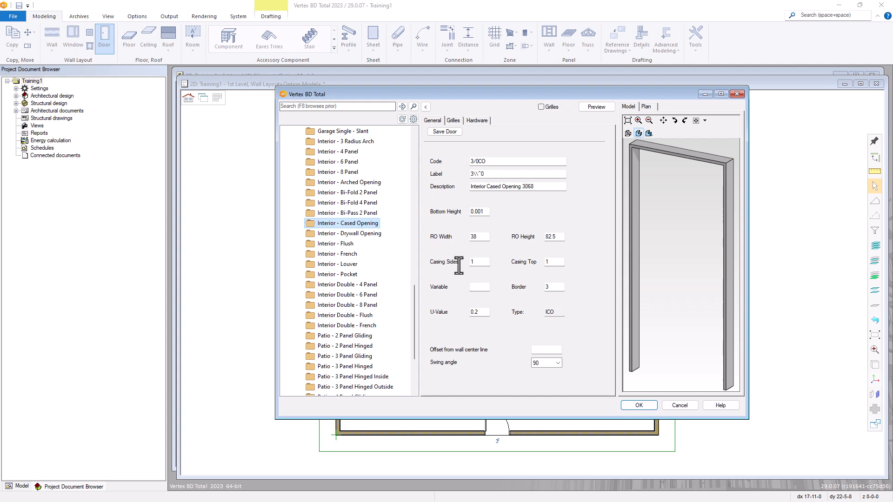
left_click(638, 406)
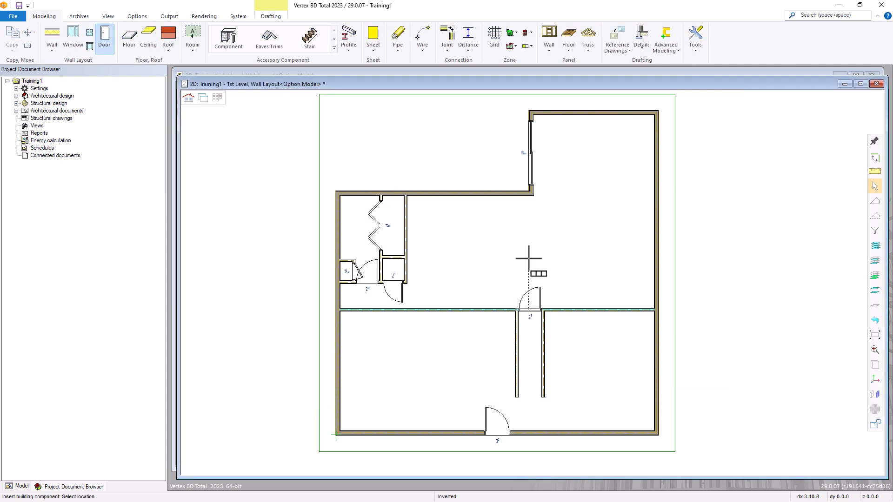
Snap the 3/0CO cased opening to the interior wall and place it at an 18'5 distance
scroll(535, 279, "up", 3)
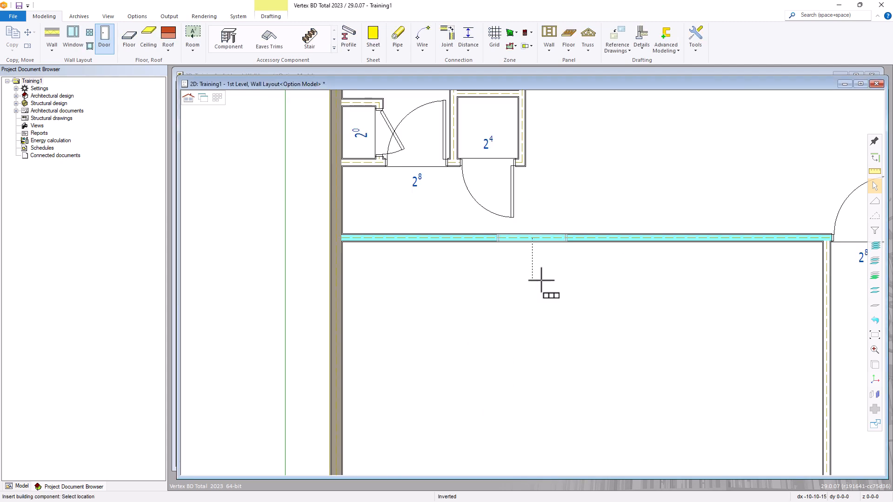
right_click(586, 224)
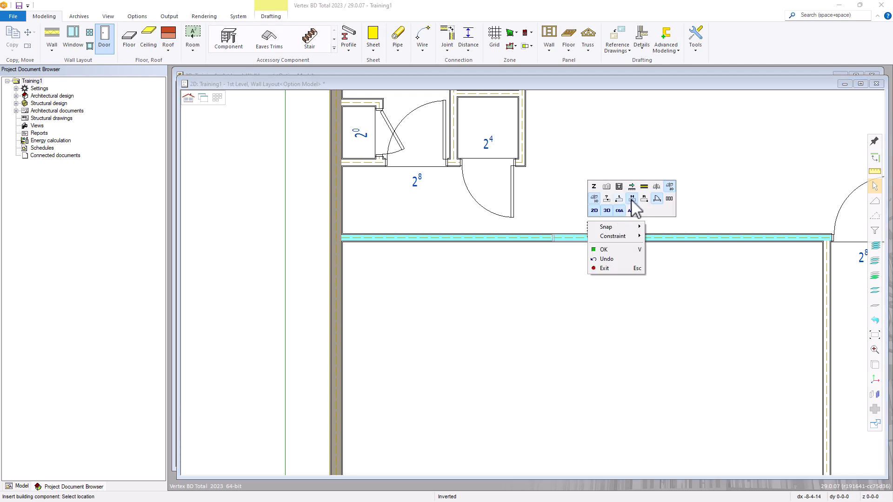
left_click(633, 199)
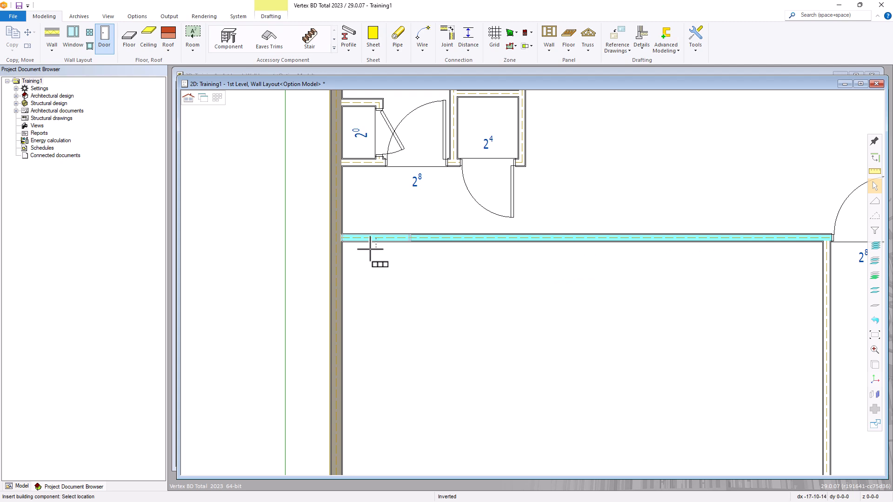
scroll(365, 245, "up", 3)
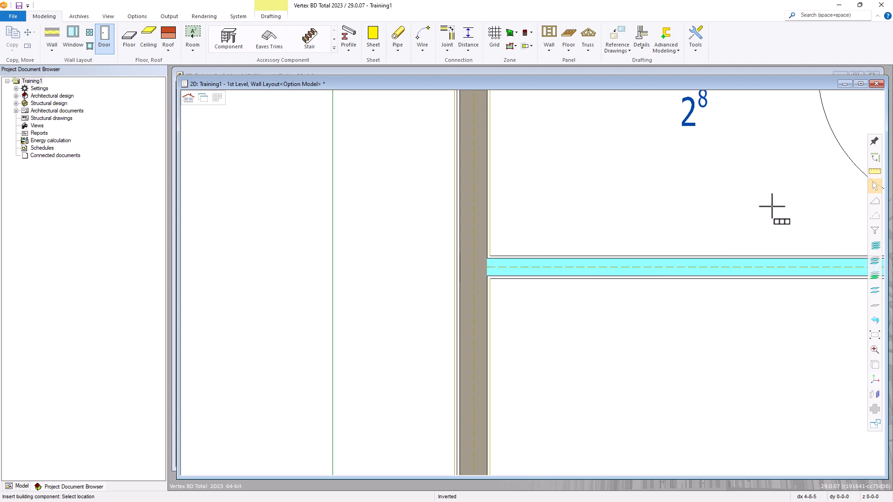
type("18")
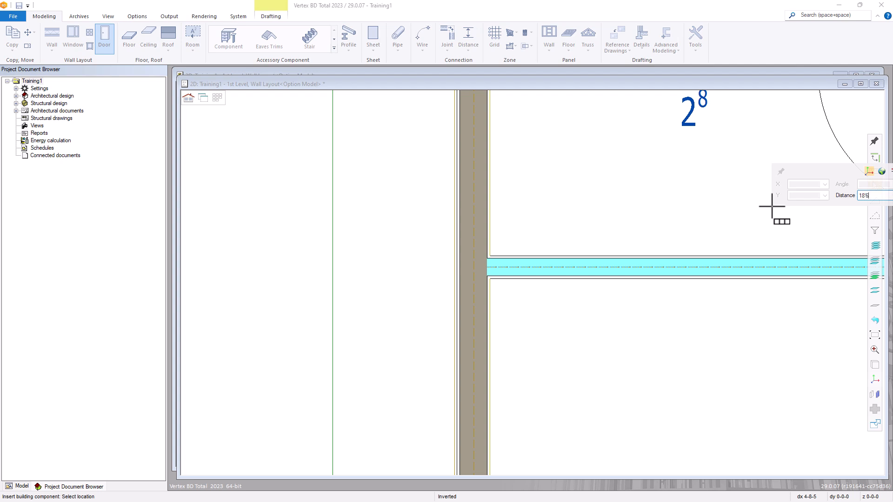
type("'5")
left_click_drag(818, 171, 611, 191)
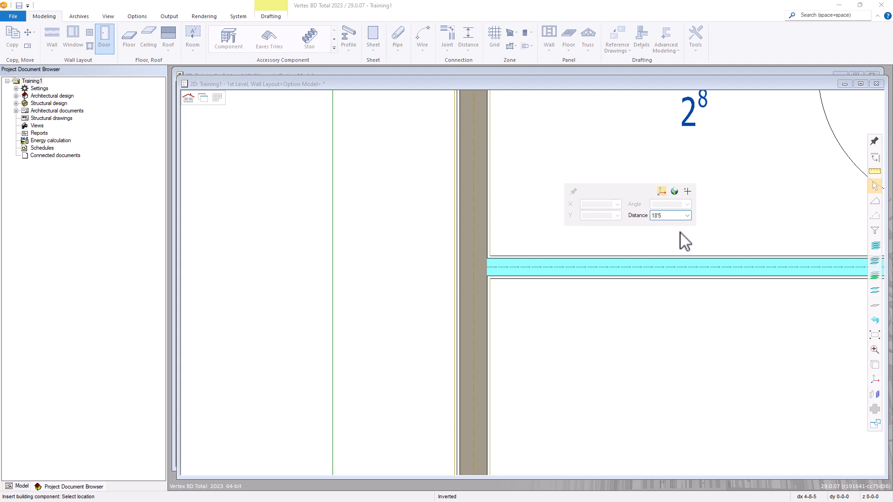
key("Return")
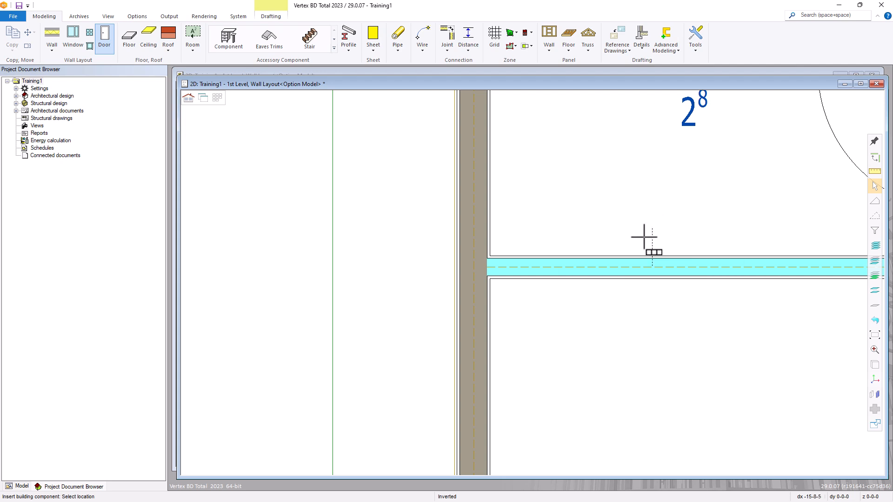
scroll(643, 238, "down", 2)
scroll(741, 319, "up", 2)
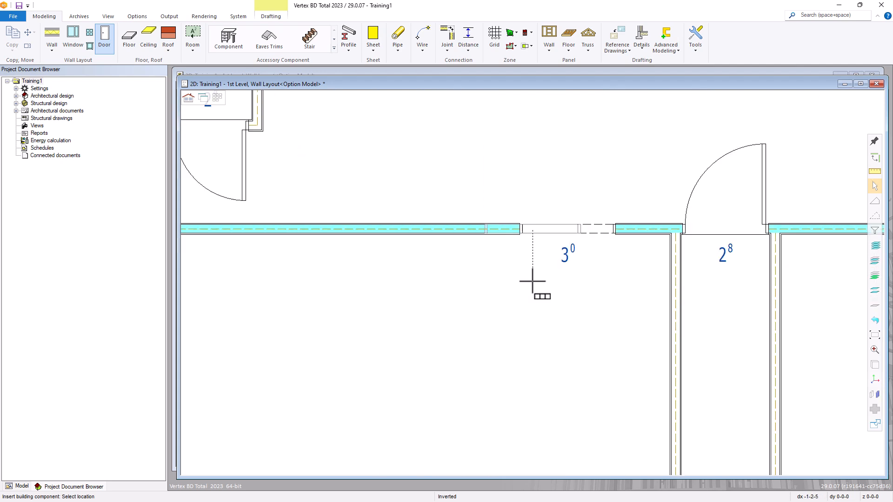
scroll(555, 263, "down", 1)
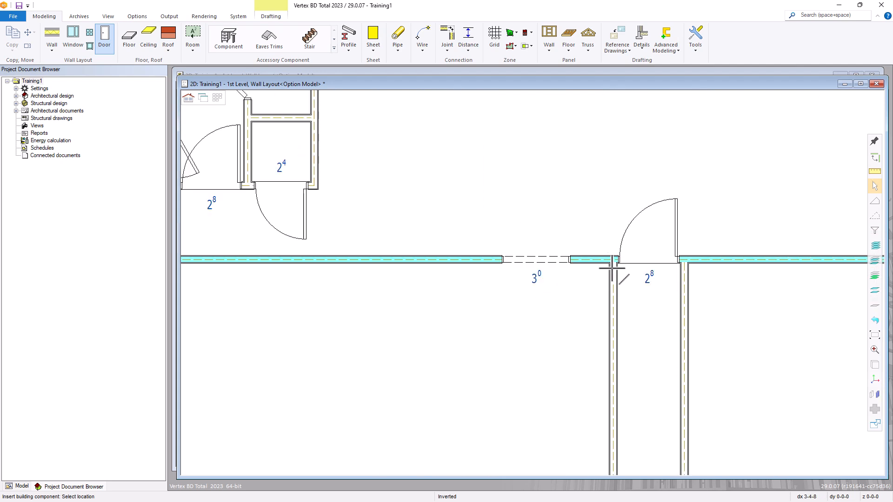
scroll(553, 312, "down", 1)
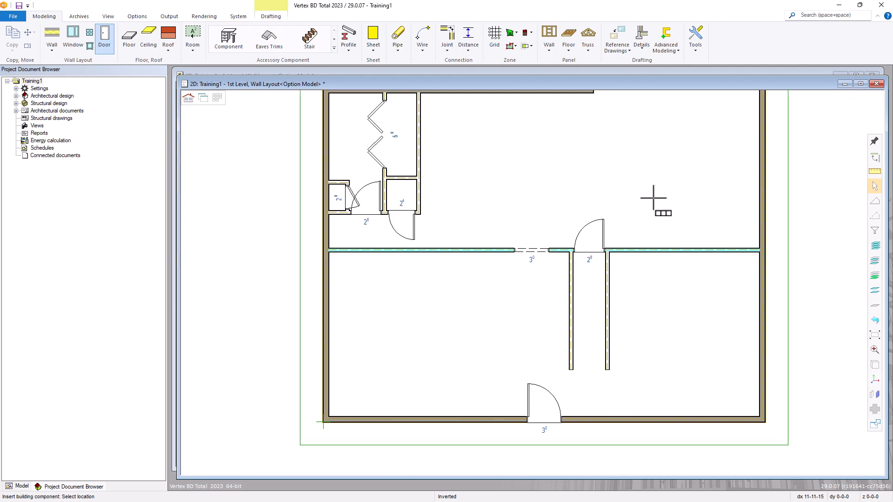
Swap the door being placed for the 8/0CO Interior Cased Opening from the door catalog
right_click(626, 181)
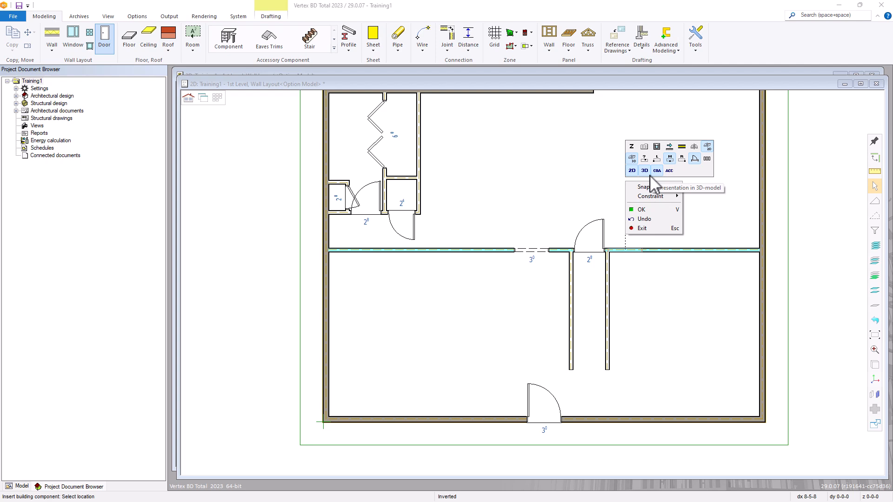
left_click(645, 146)
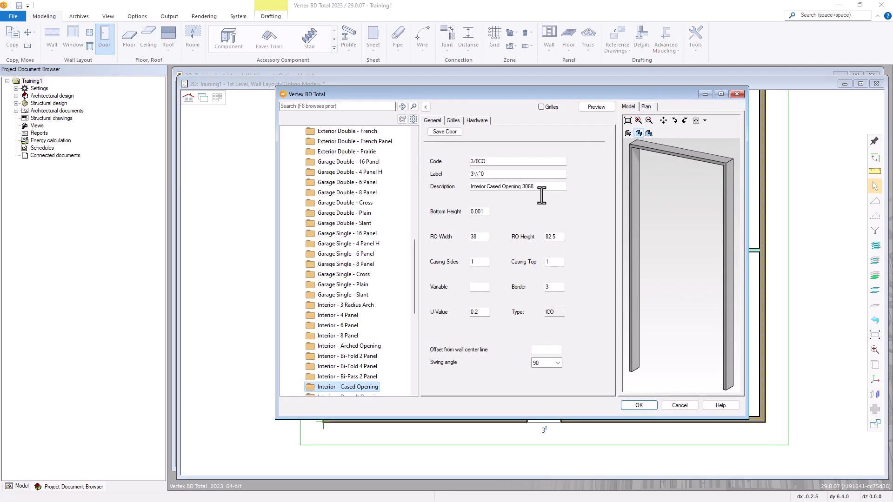
left_click(426, 107)
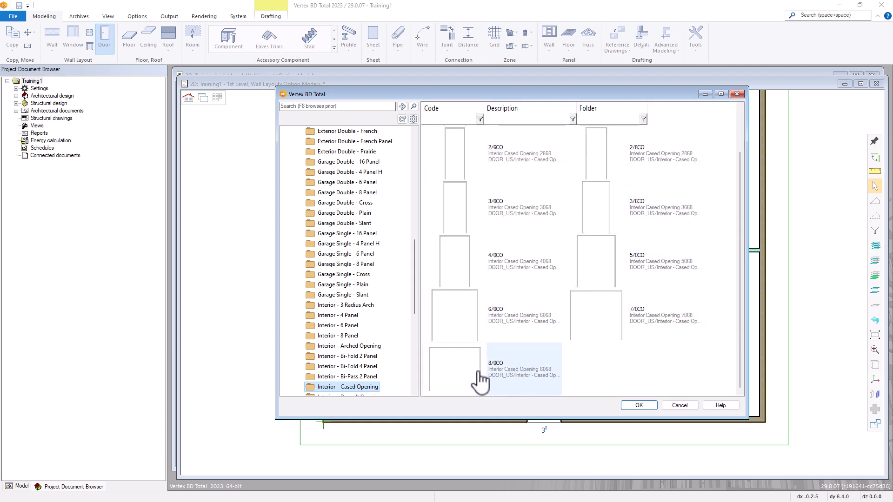
double_click(458, 376)
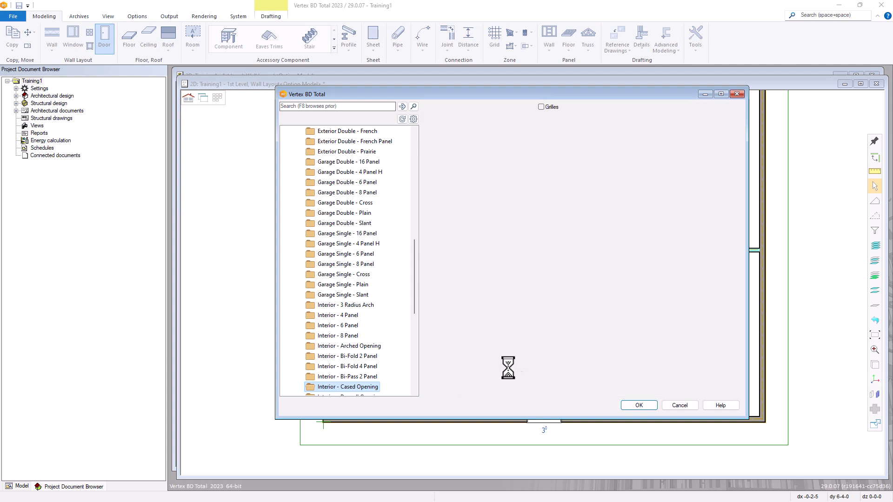
left_click(637, 405)
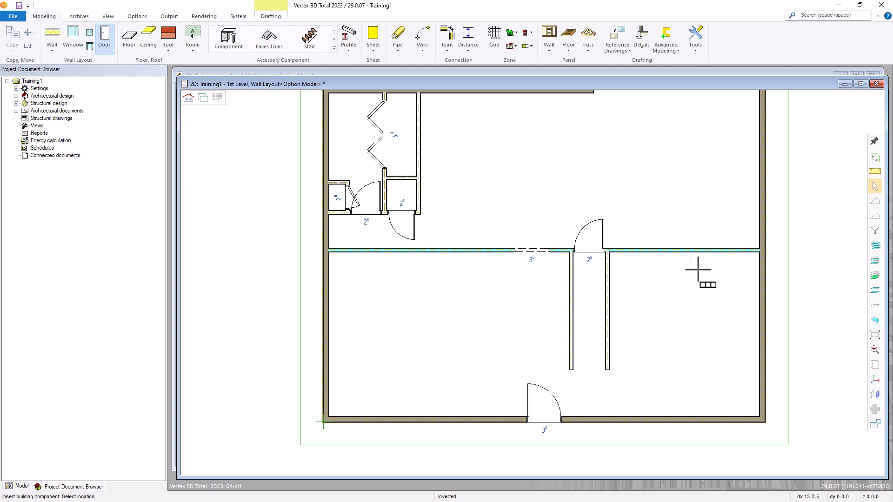
Place the 8/0CO cased opening 6'10 from the right exterior wall in the interior wall's right run
scroll(751, 265, "up", 3)
scroll(533, 279, "up", 2)
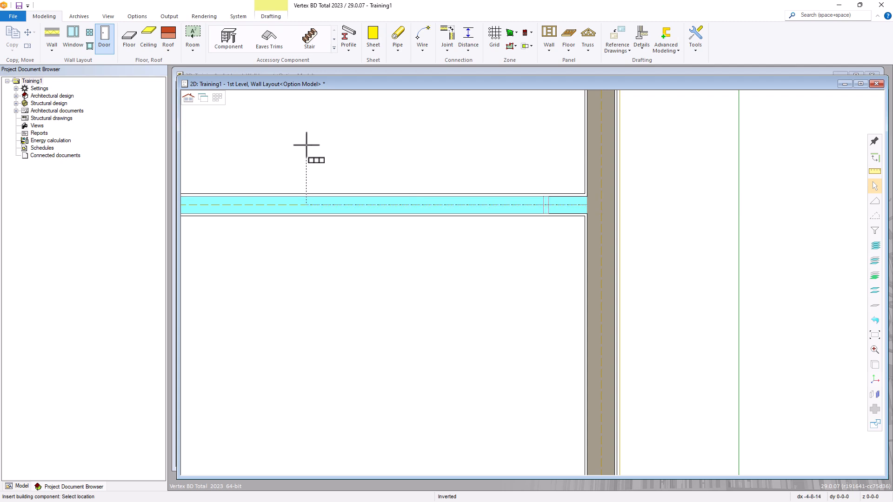
type("6'10.5")
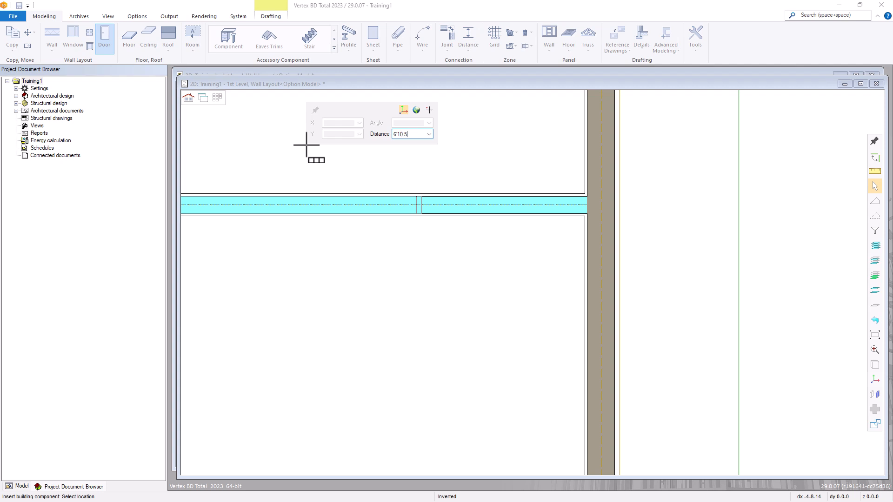
key("Return")
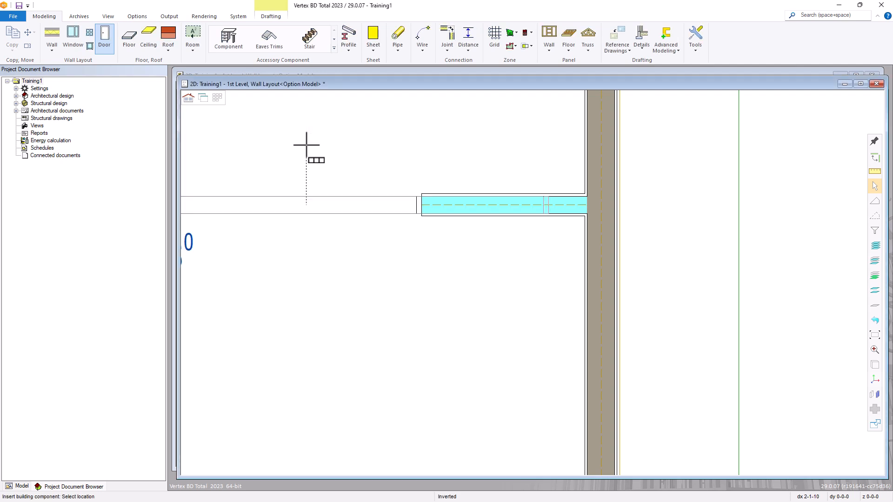
scroll(331, 187, "down", 2)
scroll(658, 339, "down", 3)
scroll(483, 293, "up", 3)
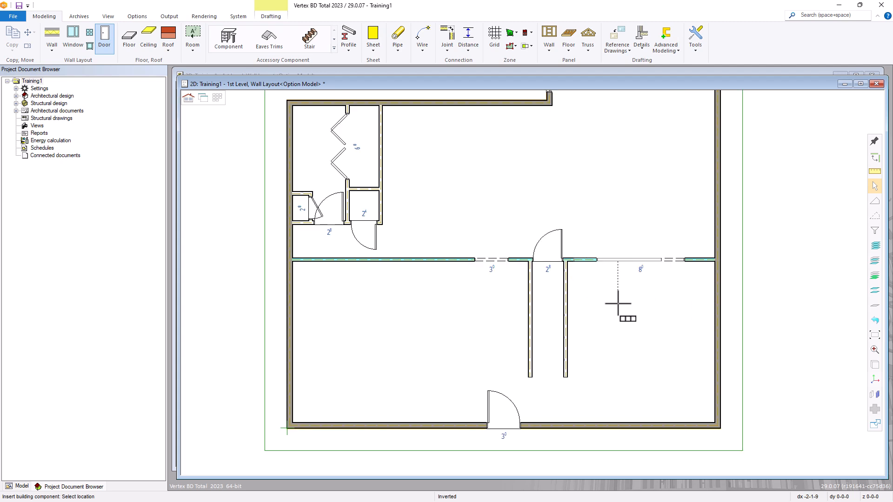
End door placement, fit the whole first-level plan in view, and select the bottom exterior wall
key("Escape")
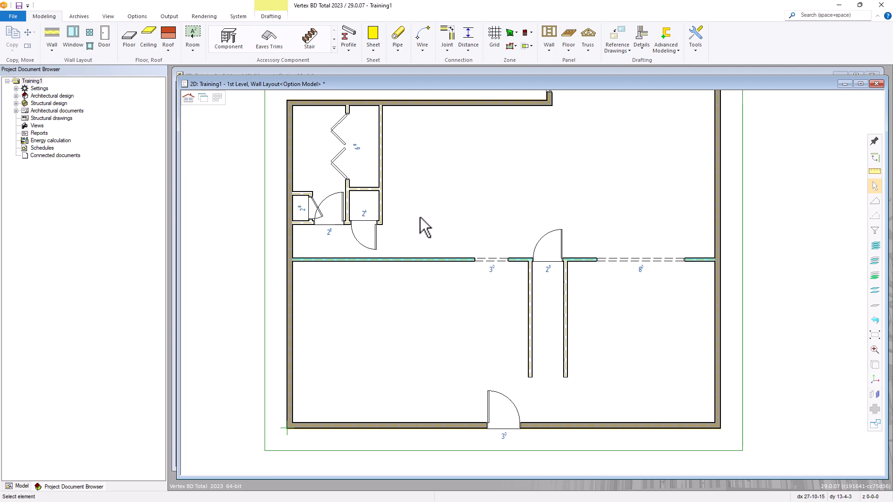
middle_click(542, 213)
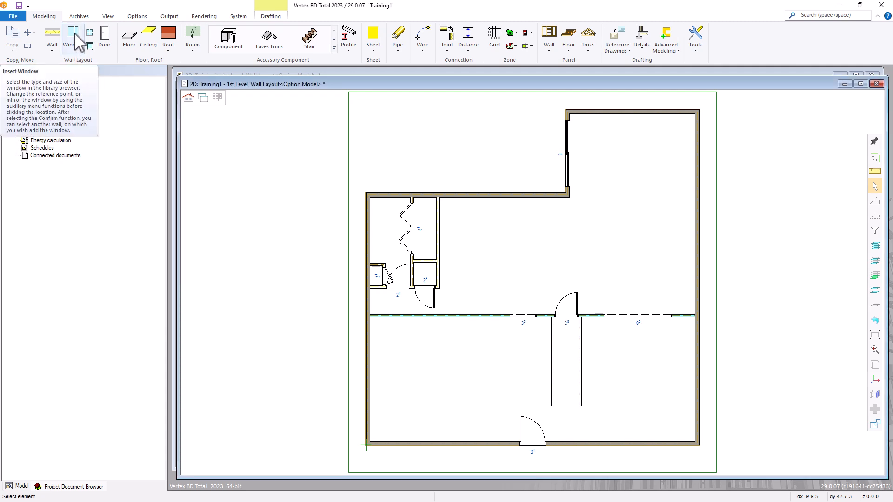
left_click(610, 445)
Start a window insert on the bottom exterior wall and open the Clad Double Hung 1x library folder
right_click(604, 417)
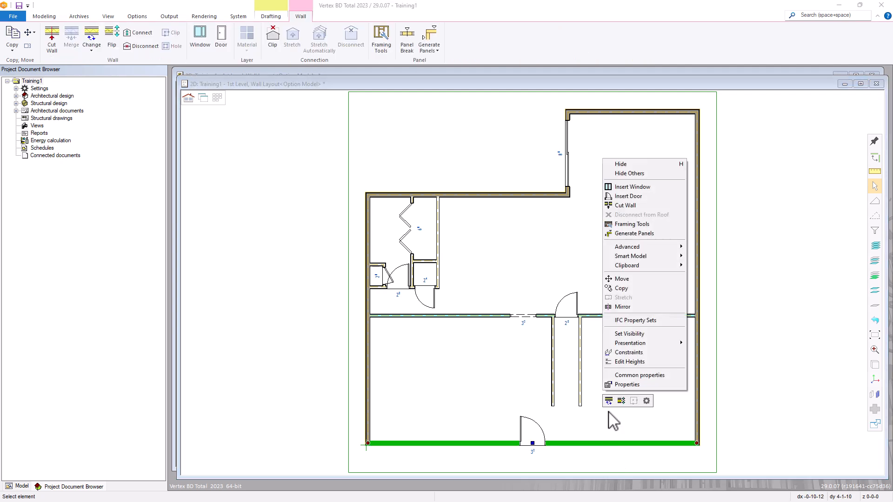
left_click(621, 188)
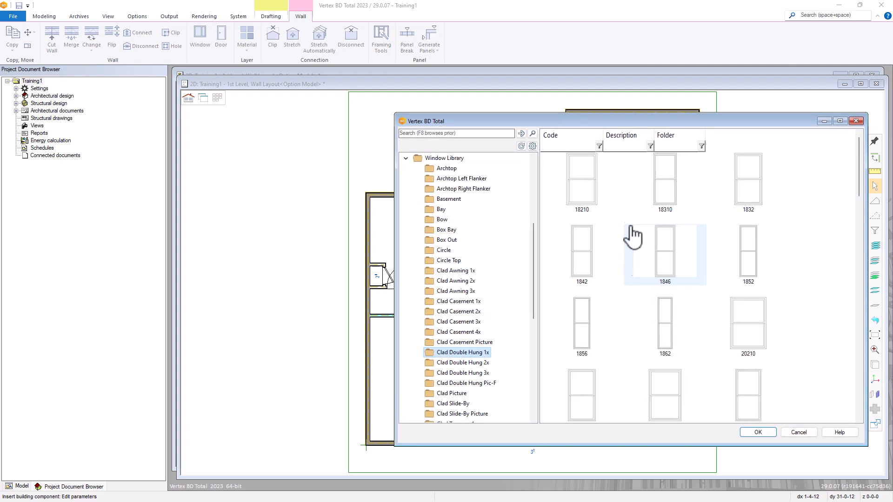
left_click_drag(641, 122, 567, 99)
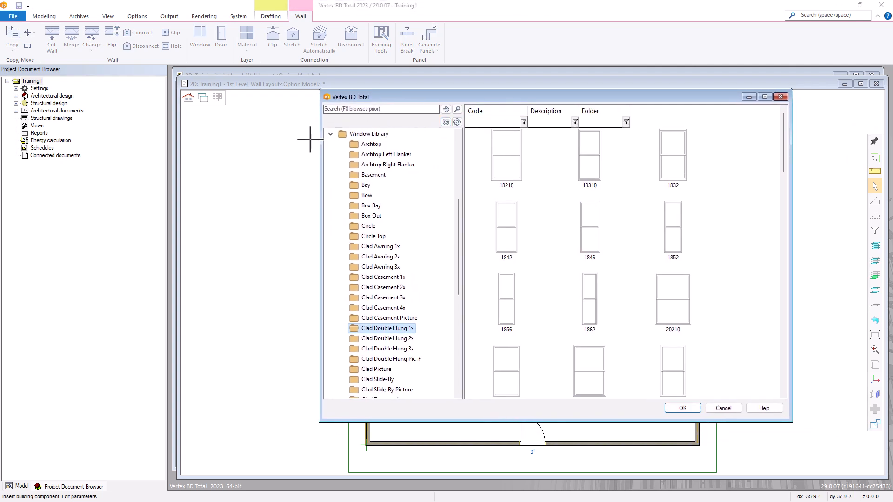
left_click(331, 134)
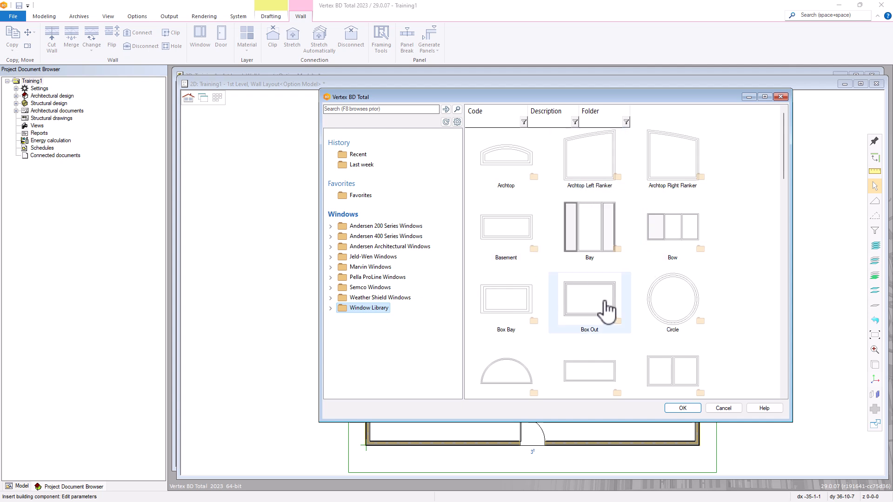
left_click(331, 308)
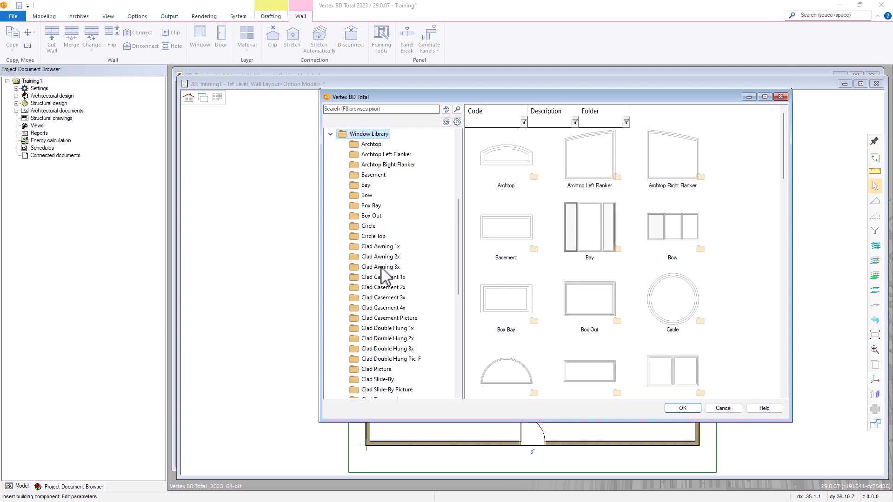
left_click(384, 329)
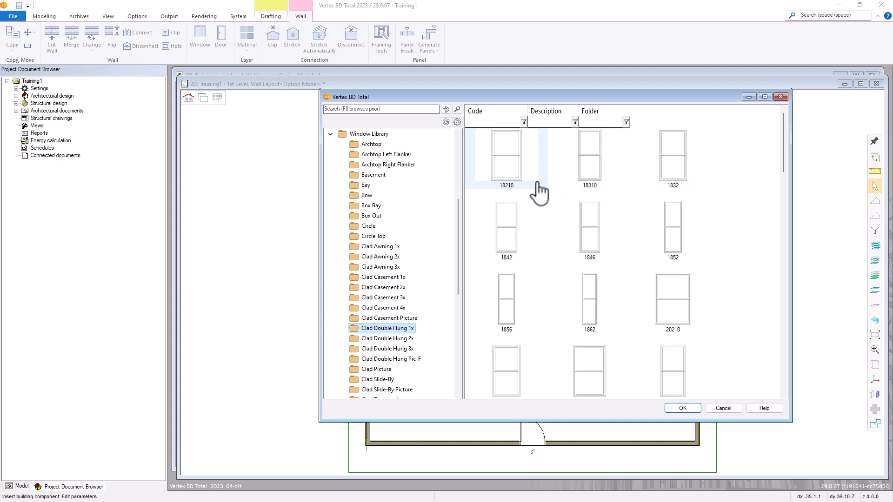
Display the window catalog as Large Tiles and choose the 24210 double hung window
right_click(707, 195)
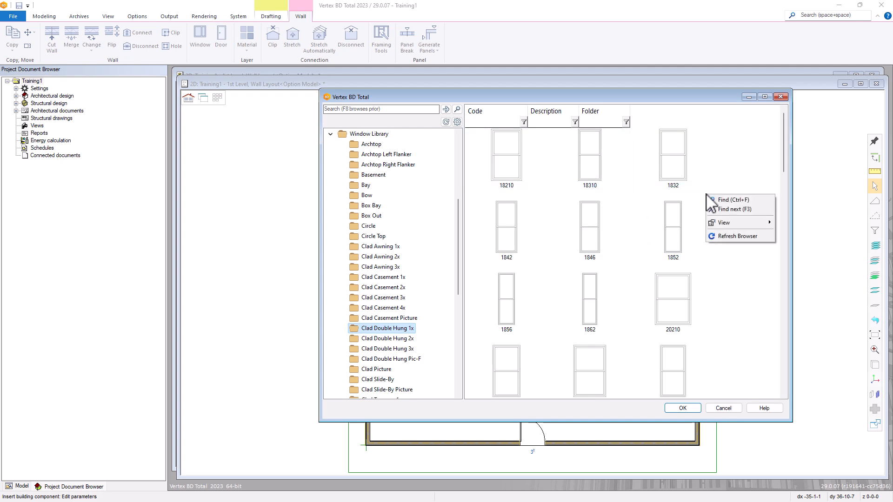
mouse_move(726, 224)
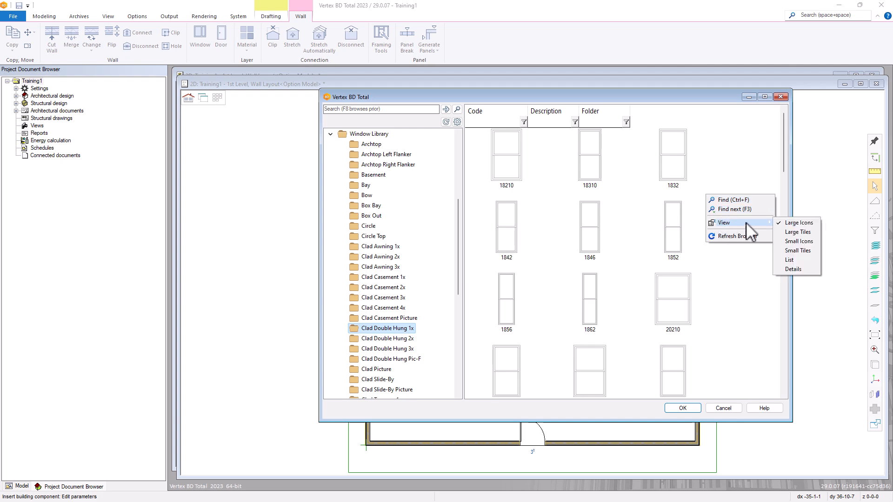
left_click(794, 241)
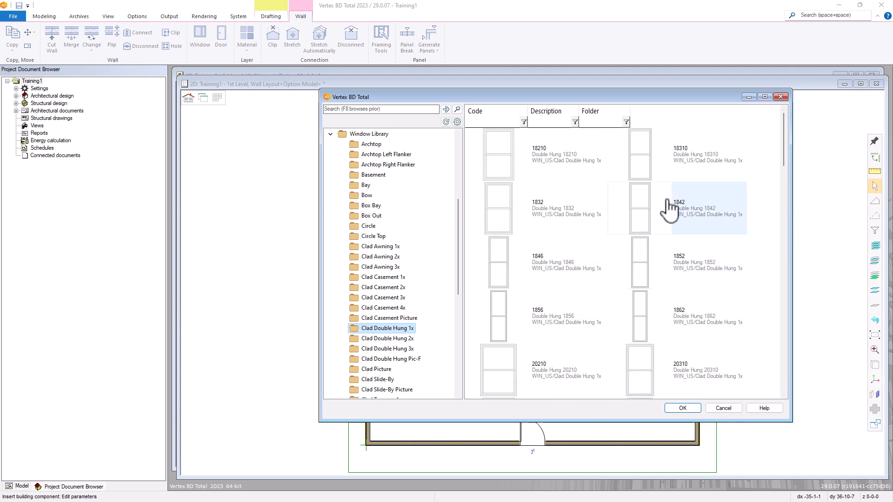
left_click_drag(783, 148, 781, 180)
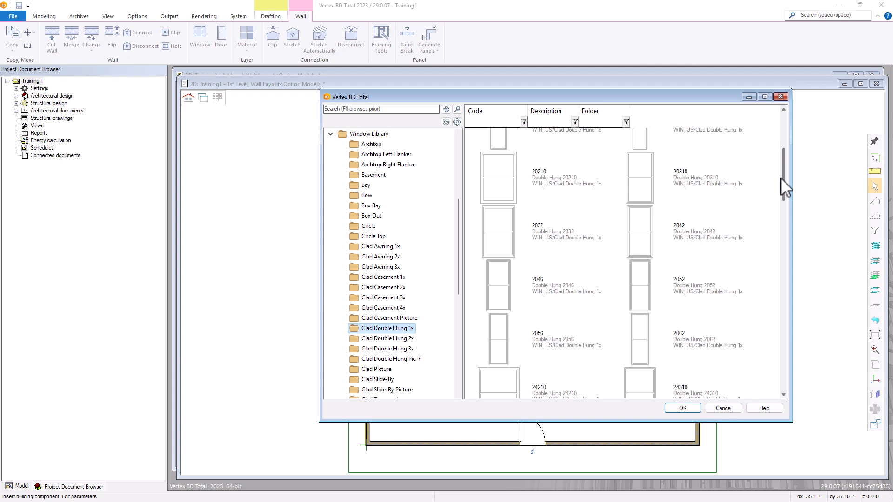
left_click_drag(781, 178, 780, 211)
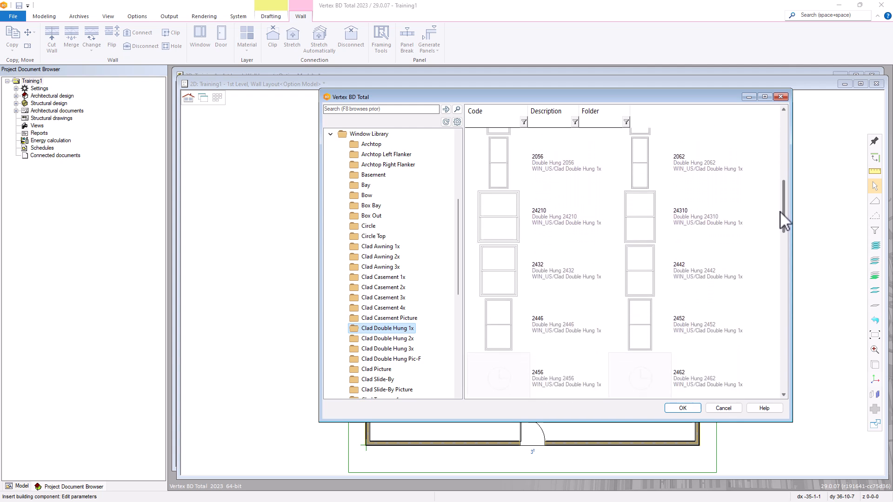
double_click(541, 220)
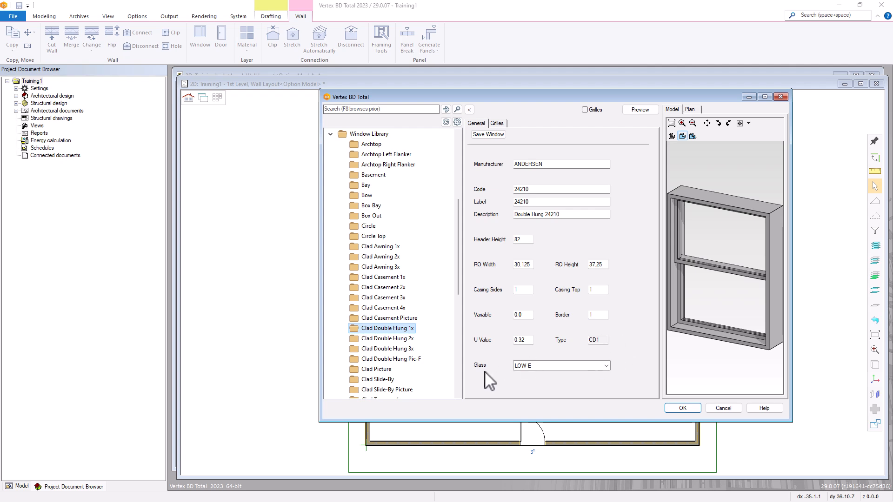
Keep LOW-E as the glass type for the 24210 double hung window
left_click(605, 367)
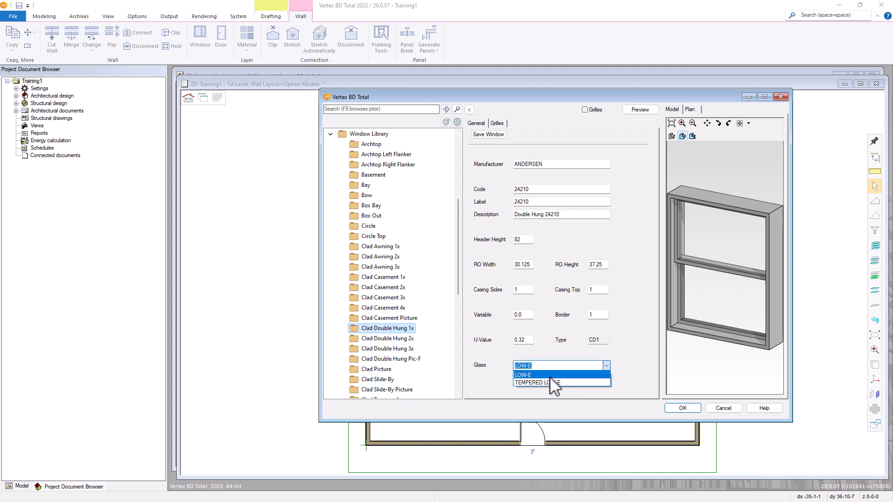
left_click(624, 371)
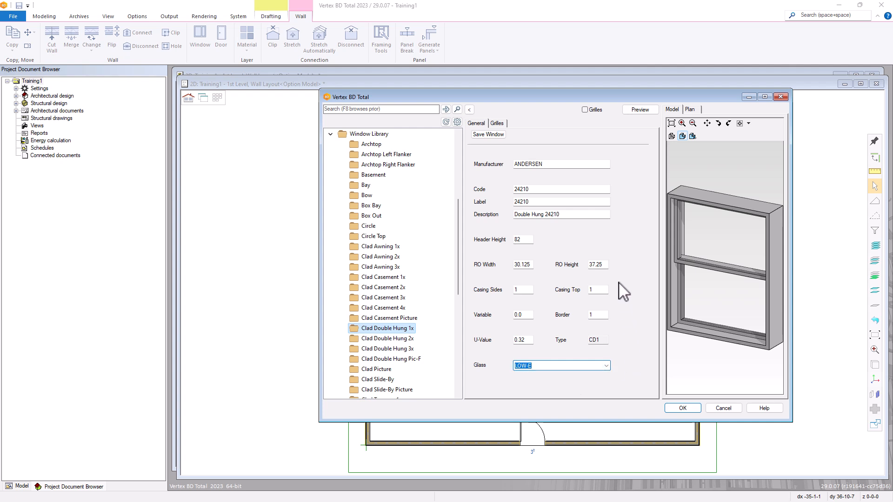
left_click(497, 124)
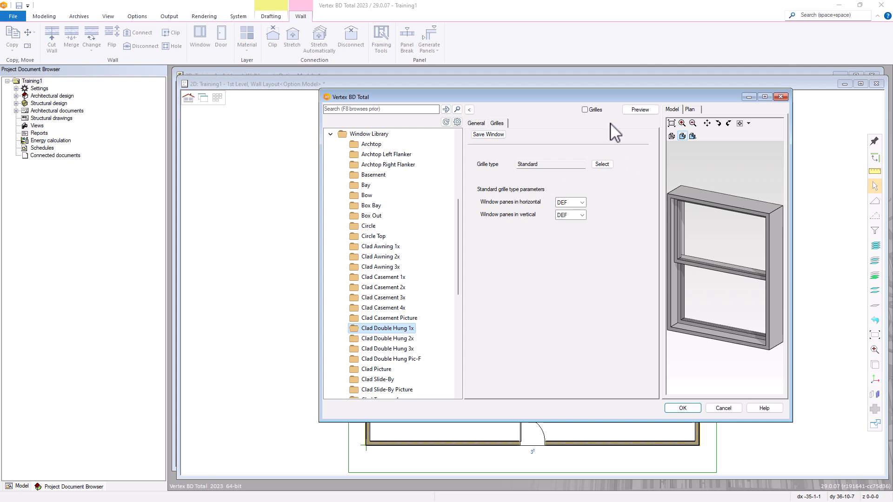
Enable grilles, preview 2 horizontal panes, then reset the pane counts to default
left_click(585, 110)
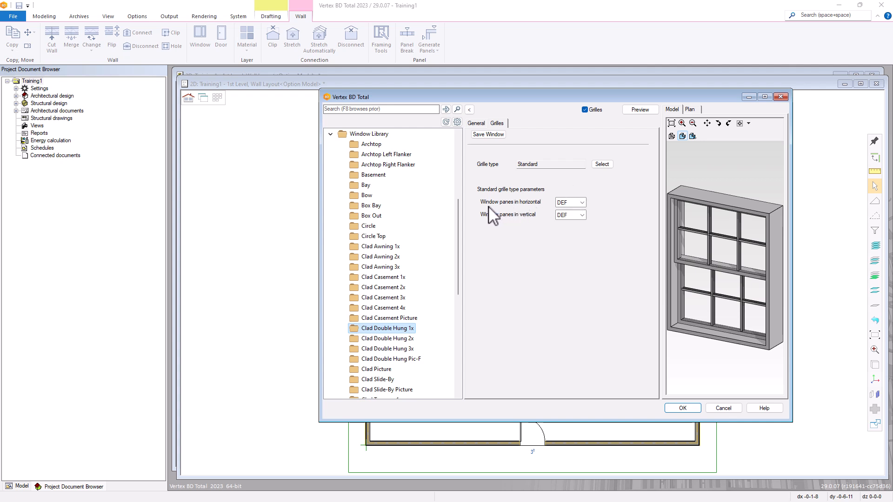
left_click(581, 202)
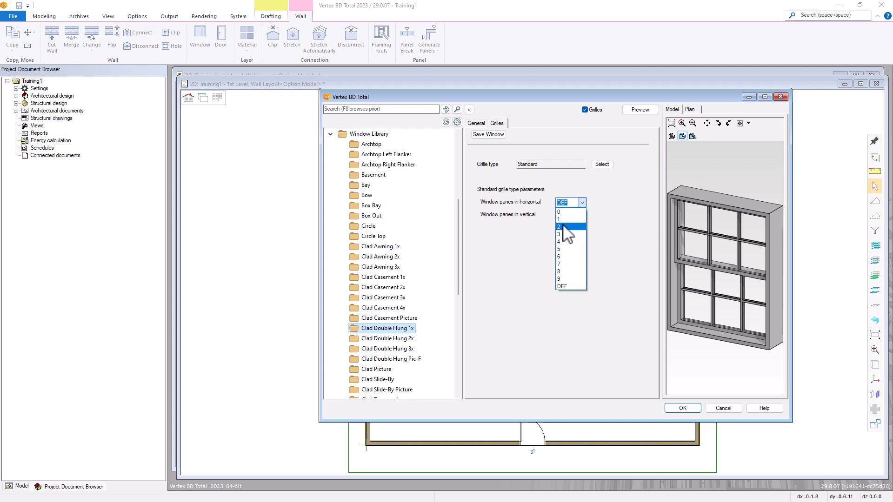
left_click(564, 227)
left_click(581, 215)
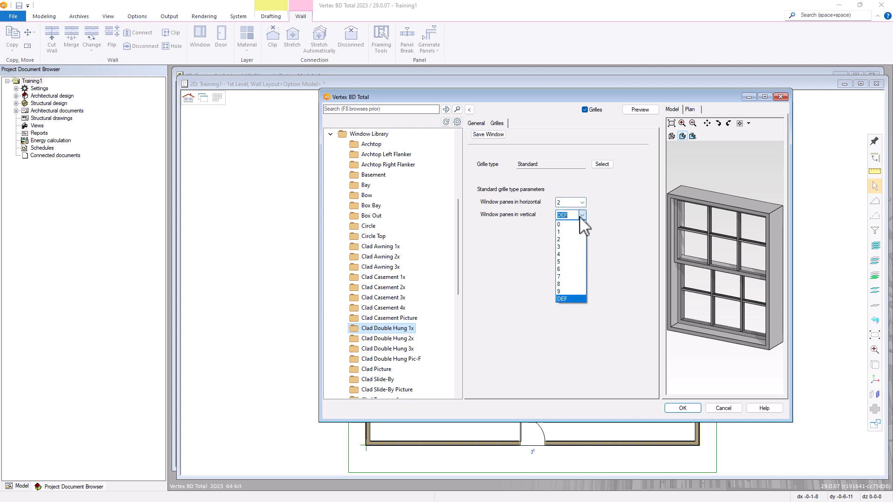
left_click(611, 199)
left_click(634, 111)
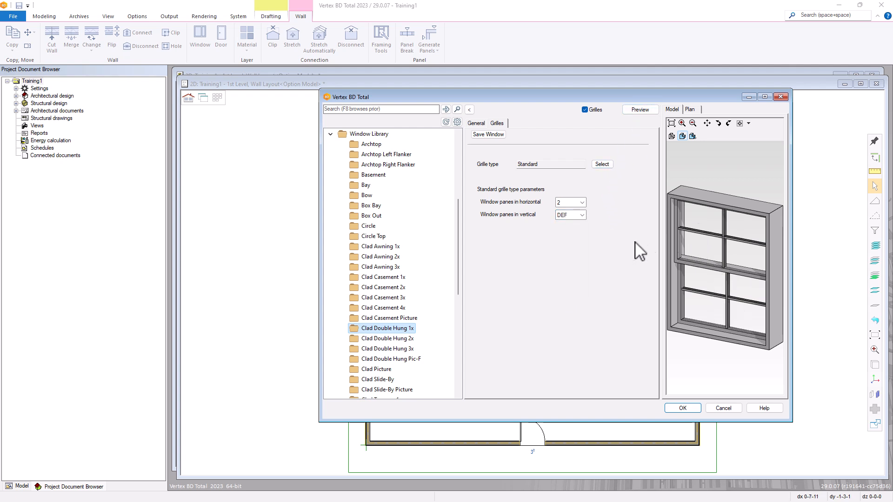
left_click(581, 203)
left_click(570, 286)
left_click(642, 111)
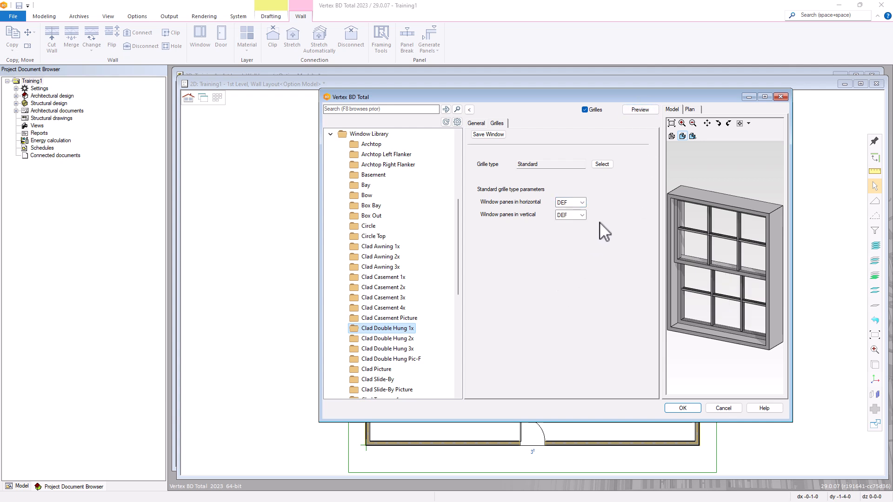
Preview the Prairie 1 grille pattern, then revert to Standard and turn grilles off
left_click(602, 165)
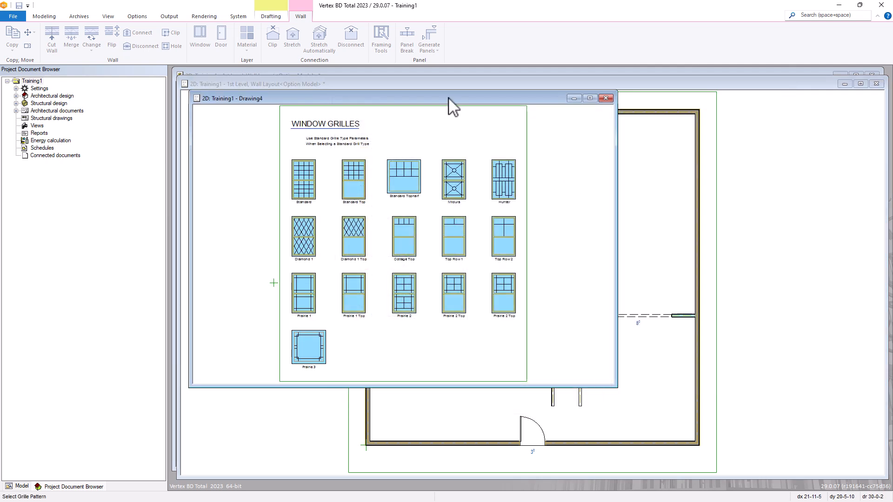
left_click_drag(453, 94, 628, 108)
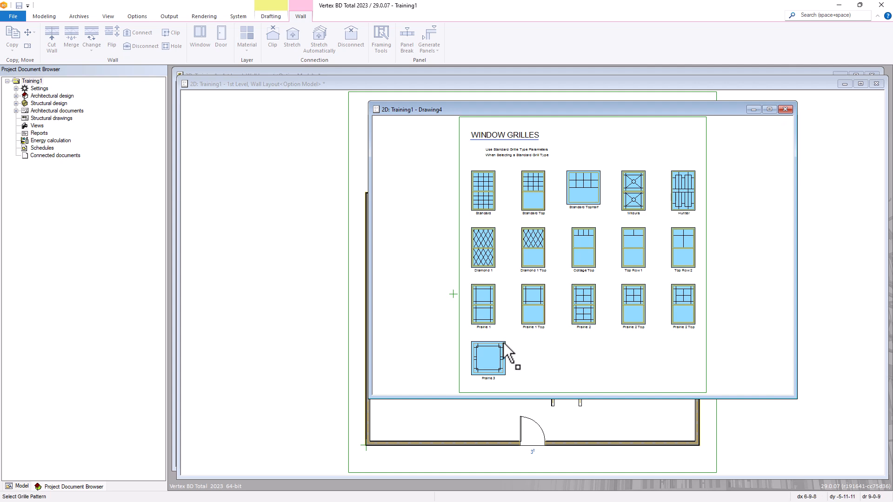
scroll(498, 336, "up", 2)
scroll(573, 251, "up", 1)
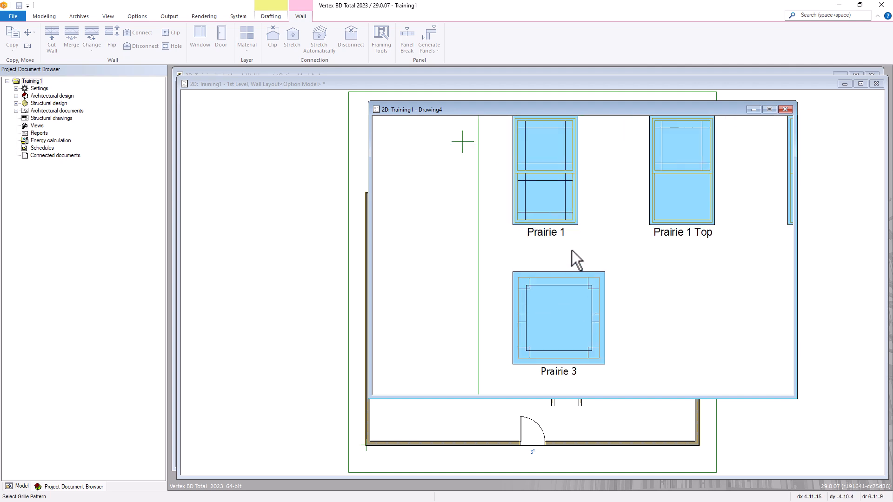
left_click(552, 211)
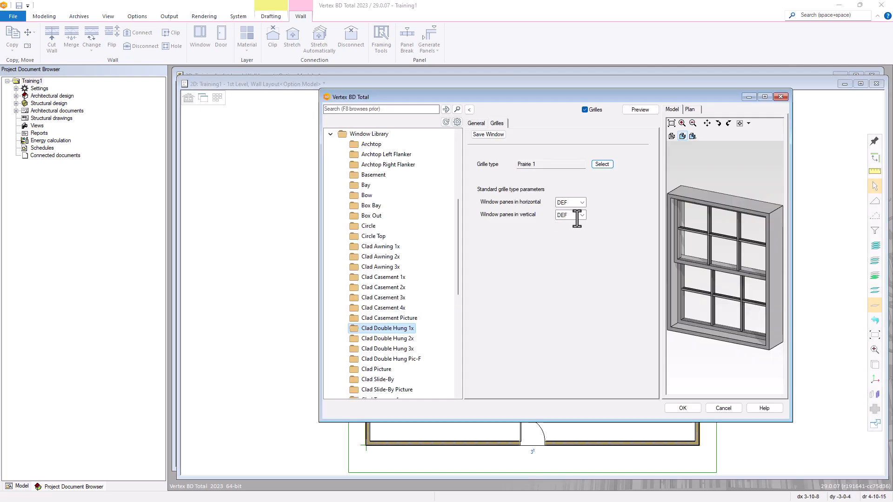
left_click(641, 109)
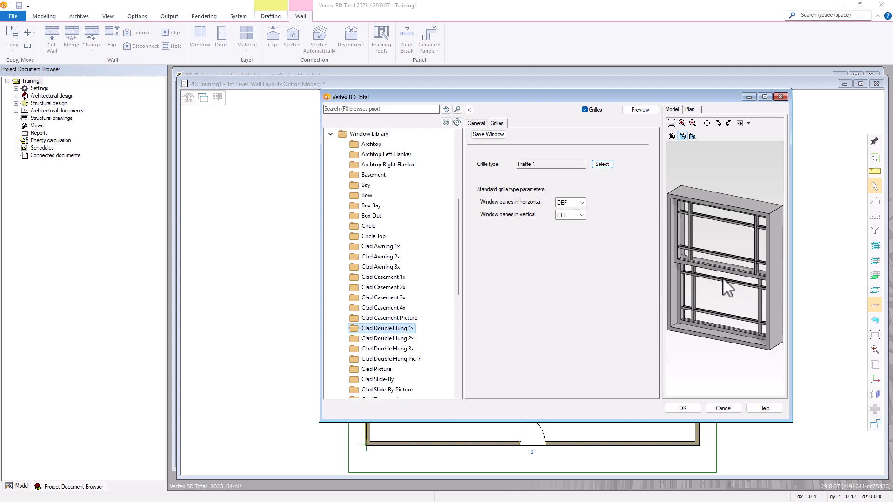
left_click(601, 164)
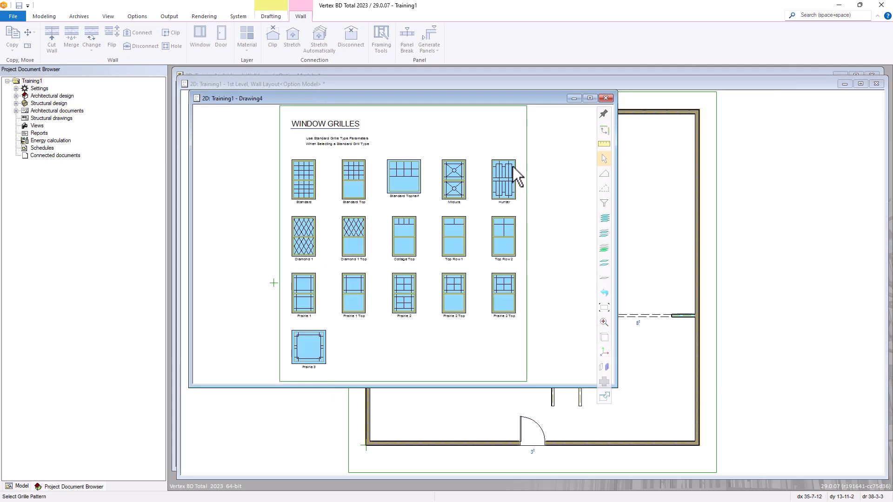
left_click(311, 189)
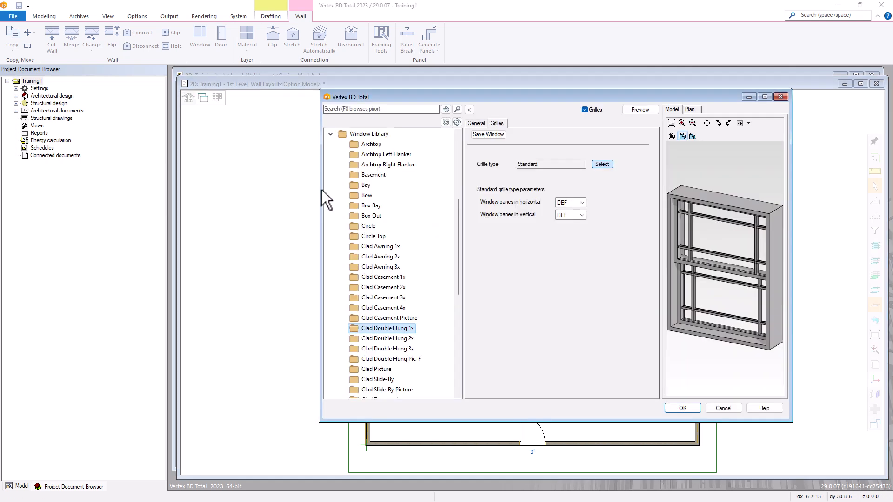
left_click(584, 110)
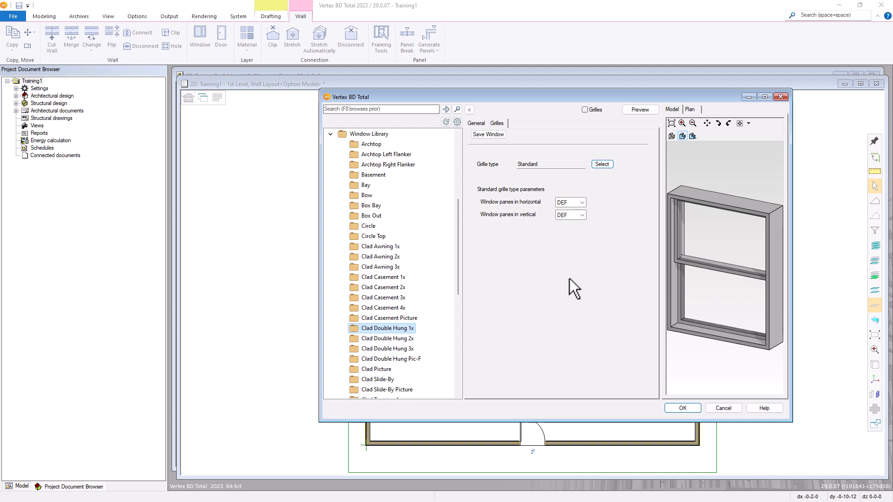
left_click(476, 124)
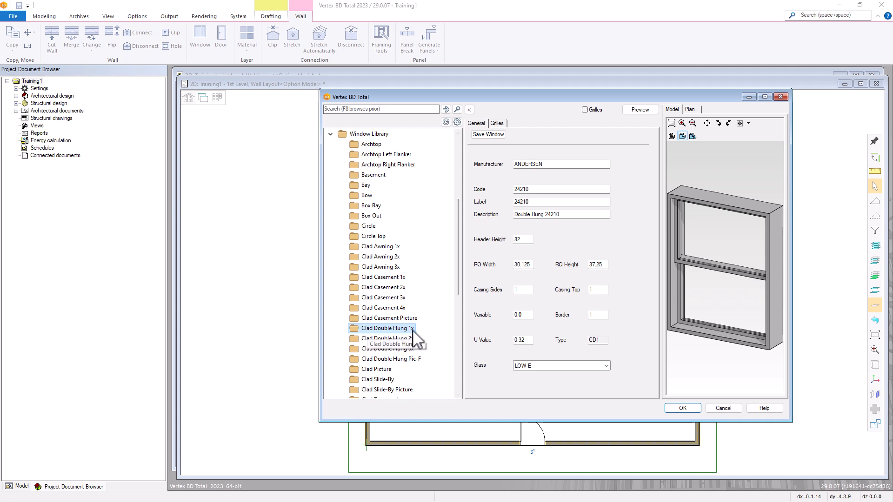
Accept the 24210 window, host it on the top wall, and snap it to the wall's middle
left_click(682, 408)
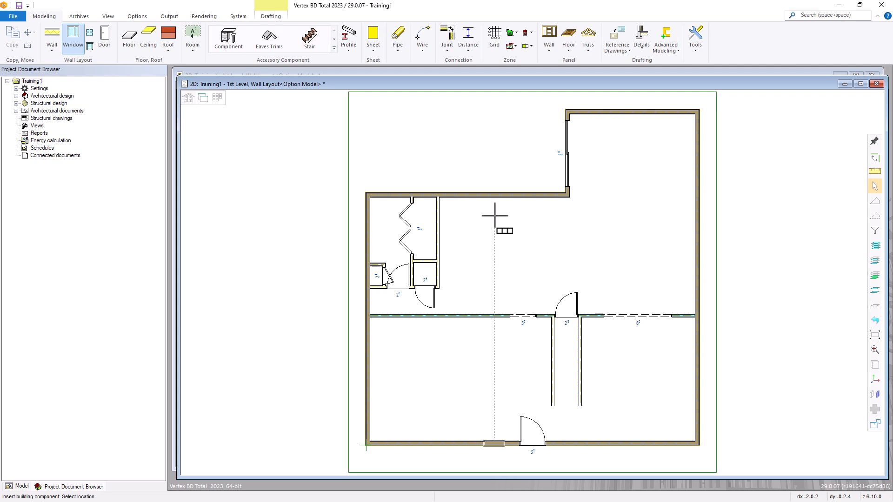
right_click(510, 249)
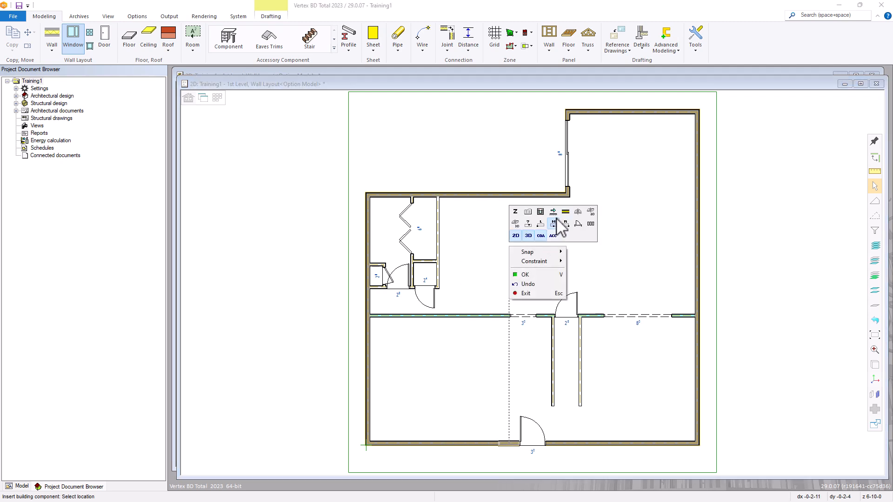
left_click(566, 211)
left_click(482, 195)
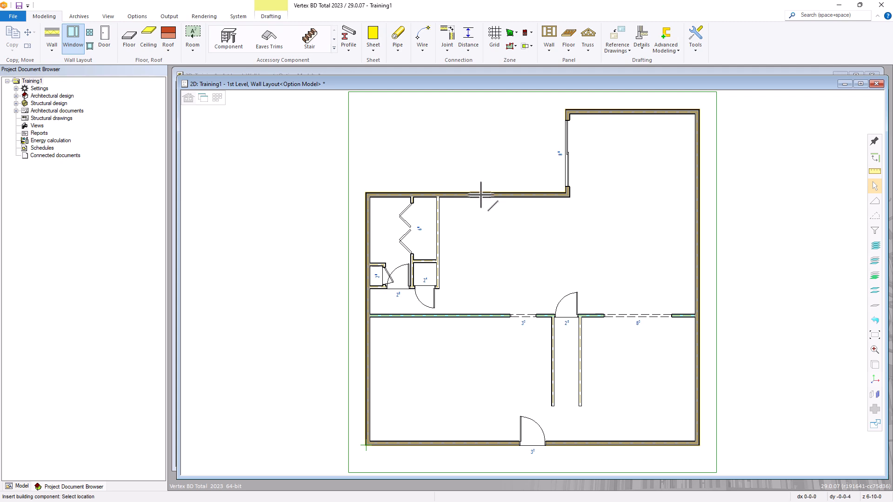
right_click(488, 220)
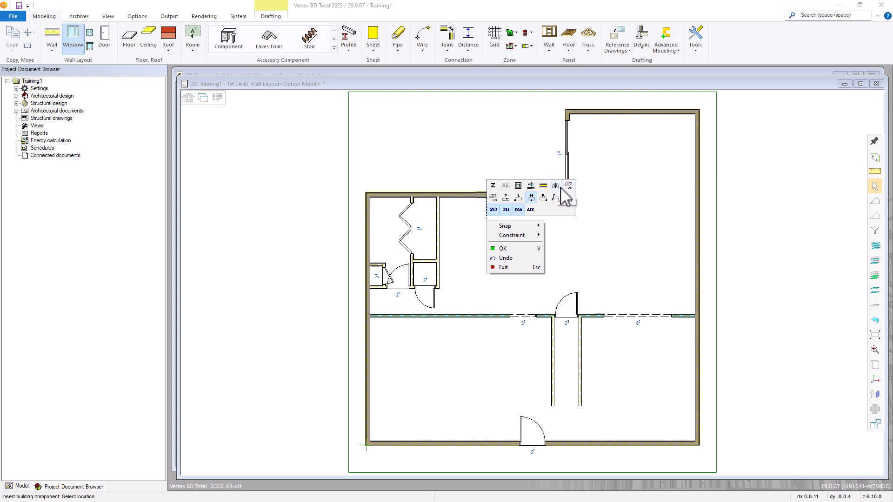
left_click(531, 199)
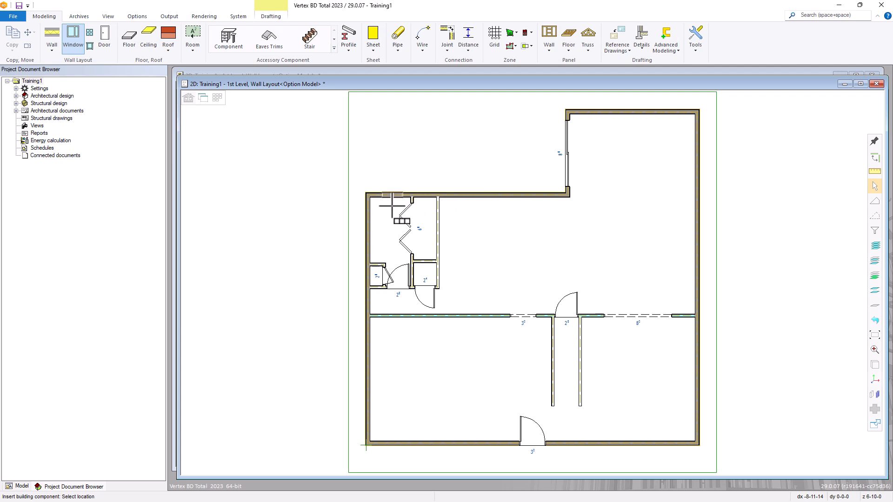
scroll(392, 206, "up", 3)
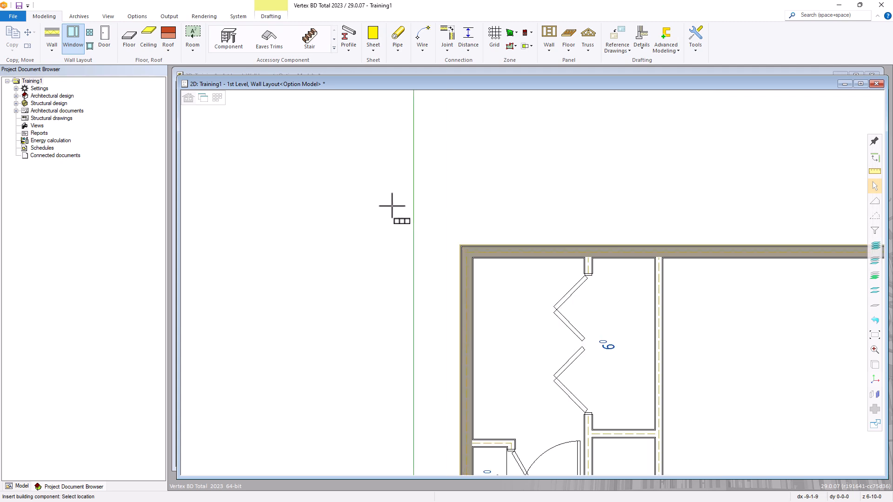
Place a 24210 window at the middle of the closet's top wall
left_click(528, 260)
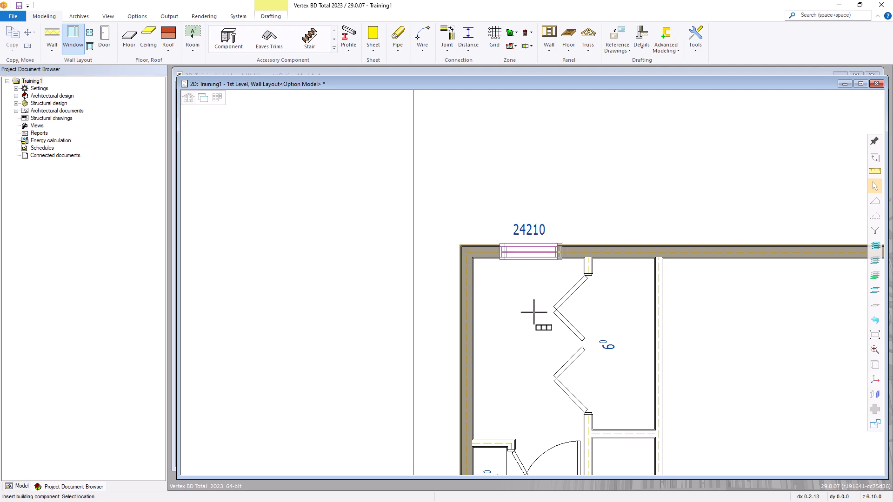
scroll(557, 305, "down", 3)
scroll(666, 265, "up", 2)
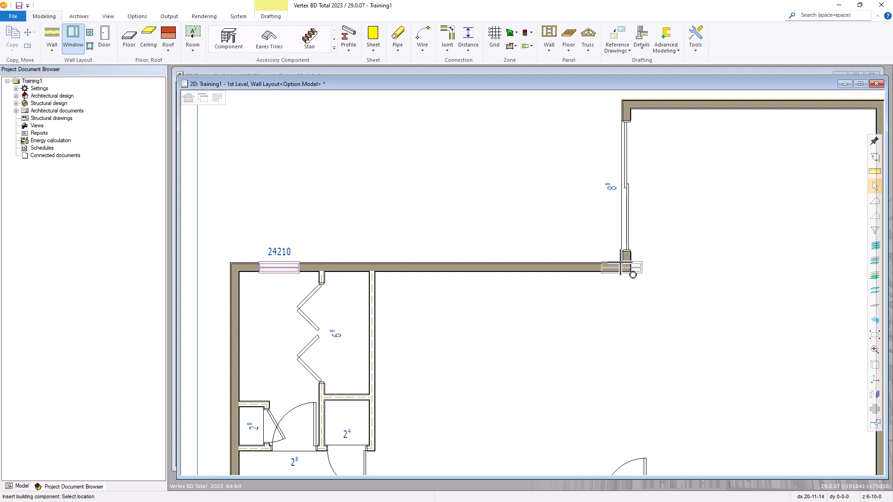
scroll(621, 266, "up", 2)
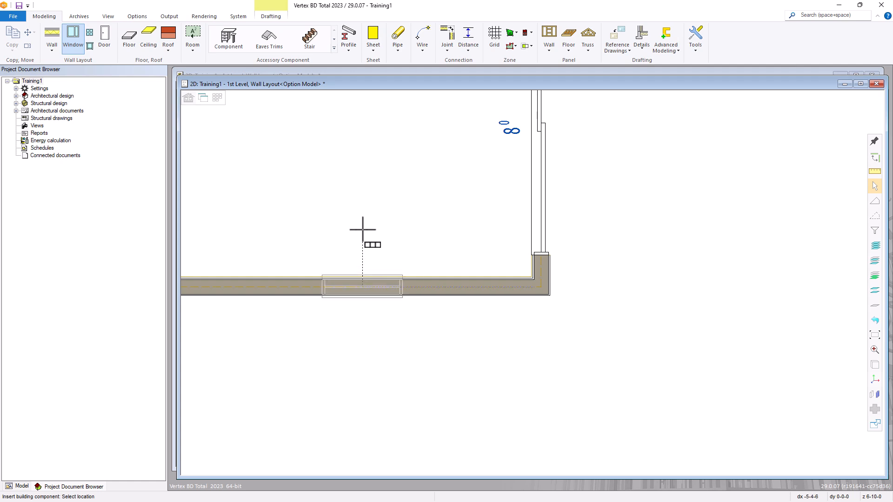
Place a second 24210 window 8'5.25 from the top wall corner
type("8'5")
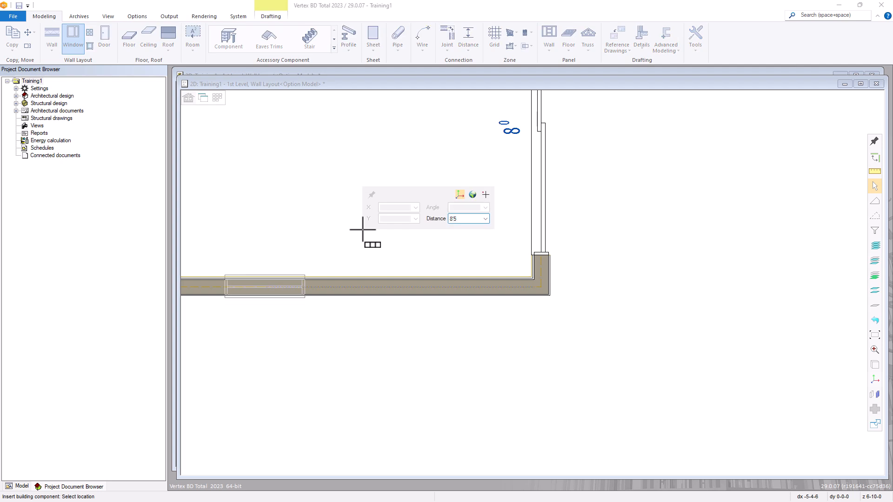
type(".25")
key("Return")
scroll(328, 295, "down", 6)
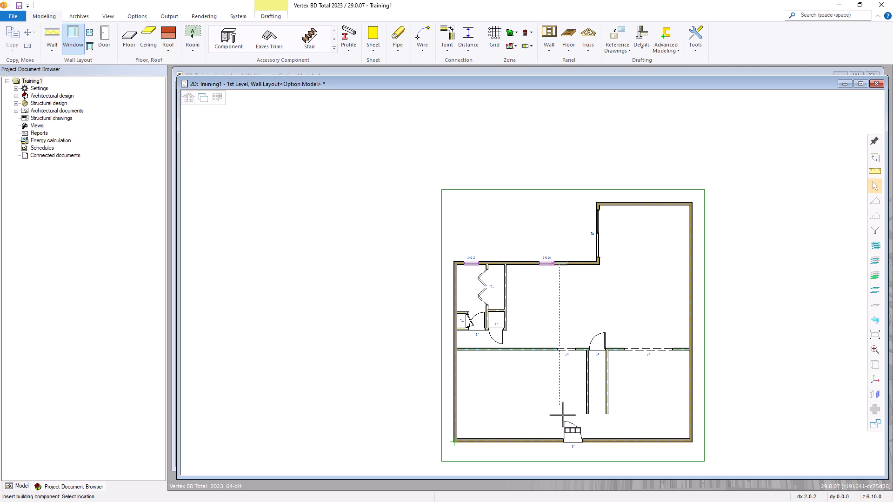
Move insertion to the bottom wall and reopen the Double Hung 24210 window properties
right_click(565, 305)
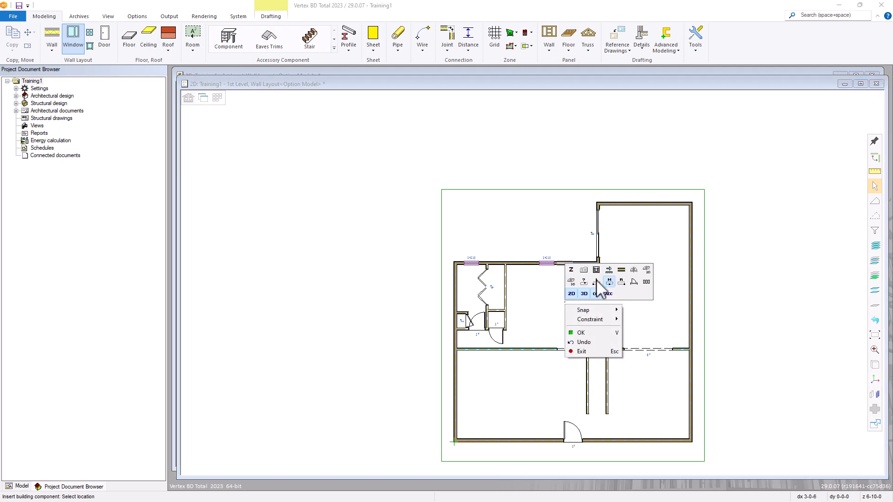
left_click(622, 274)
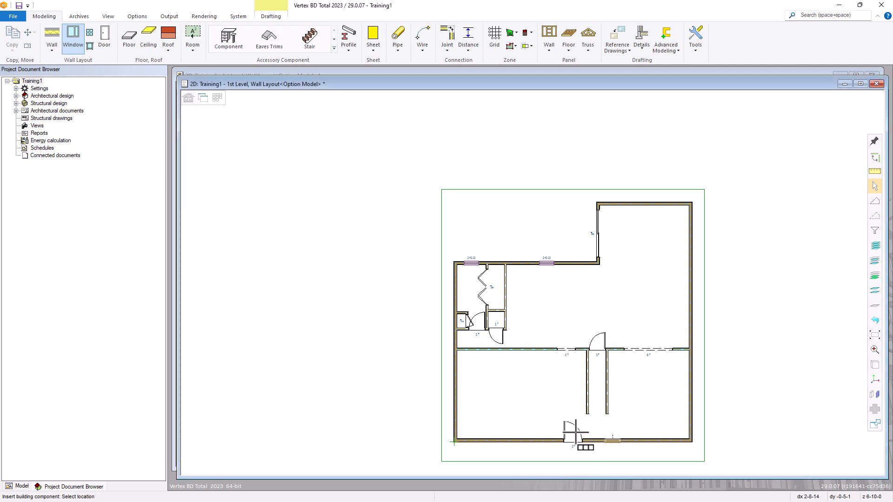
scroll(573, 463, "up", 2)
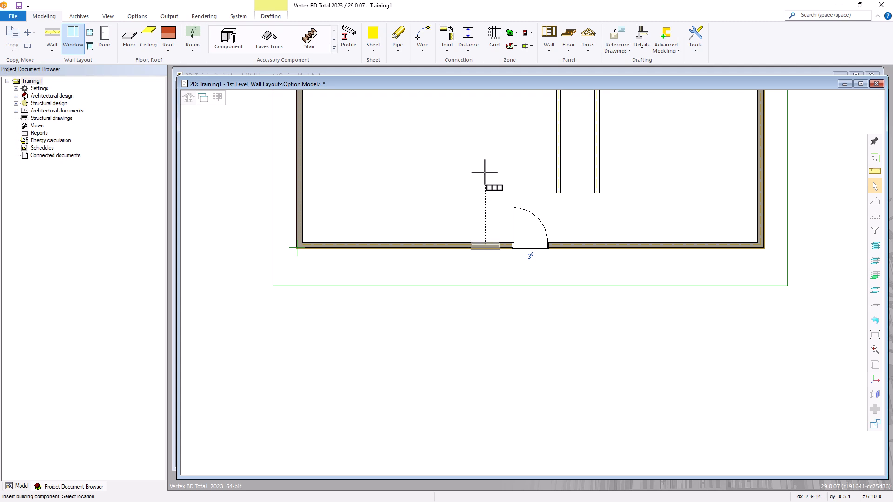
right_click(470, 178)
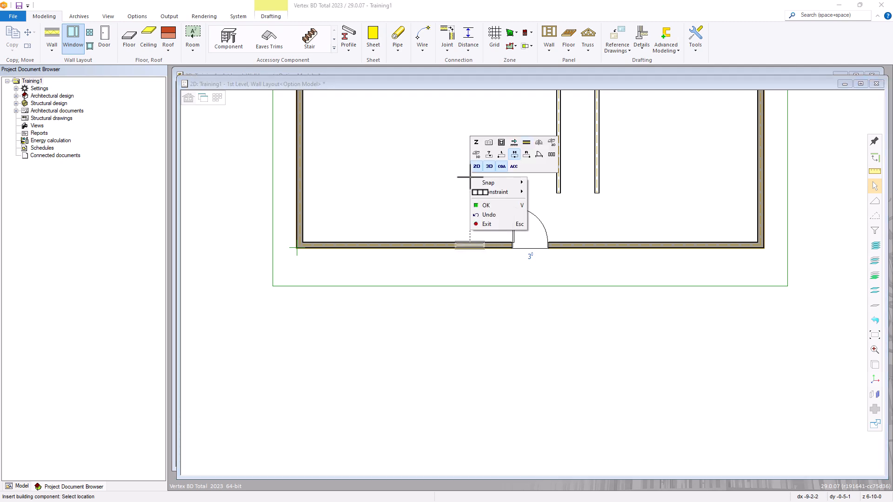
left_click(489, 142)
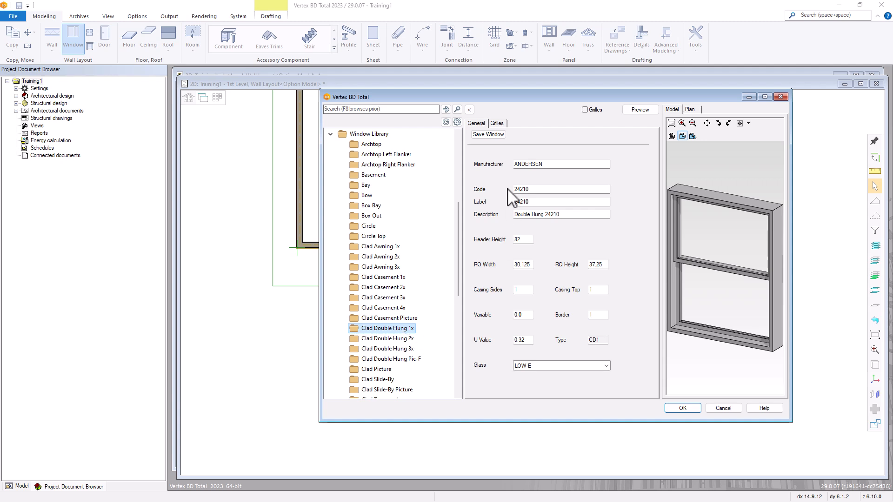
Swap the inserted window to the Clad Double Hung 2442 (RO 30.125 x 53.25)
left_click(470, 110)
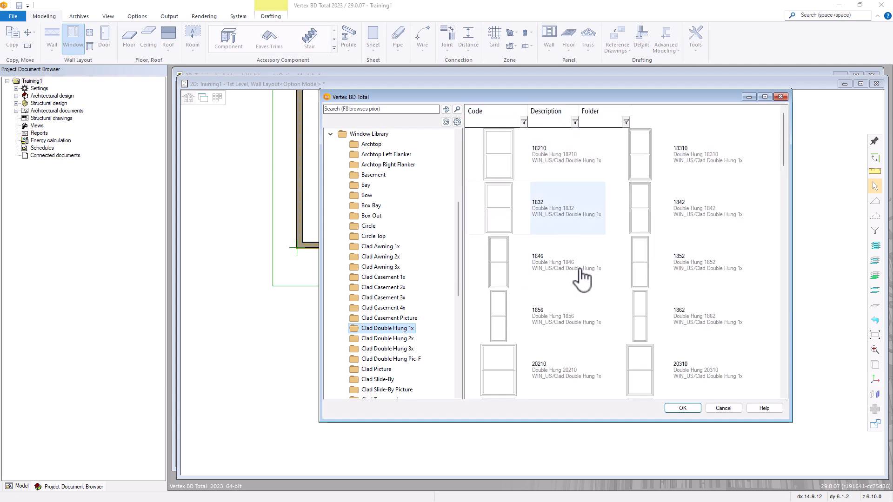
scroll(593, 305, "down", 3)
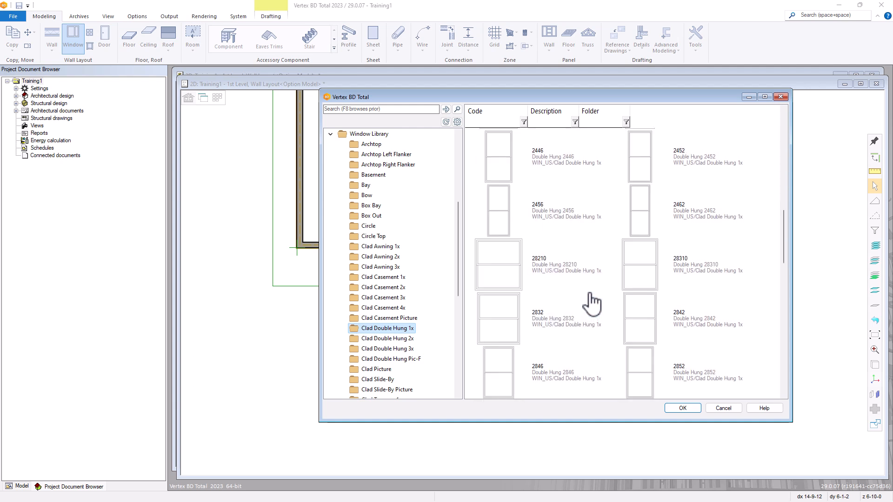
scroll(593, 304, "up", 2)
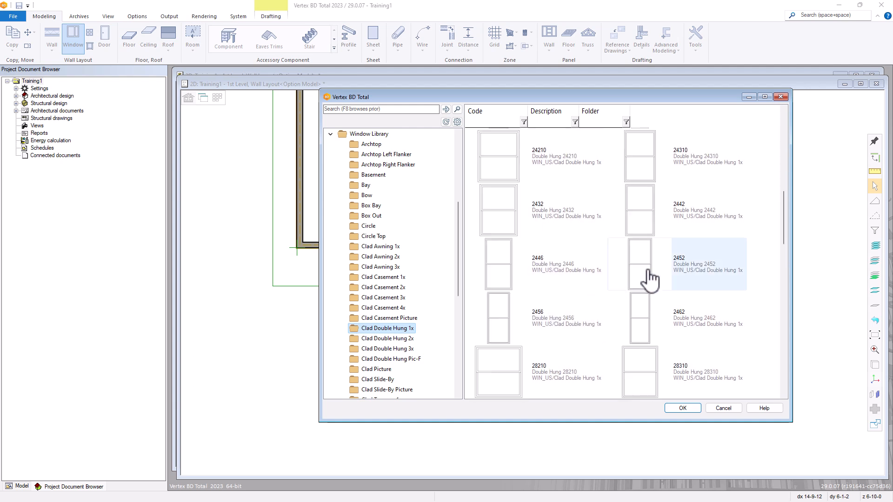
mouse_move(649, 279)
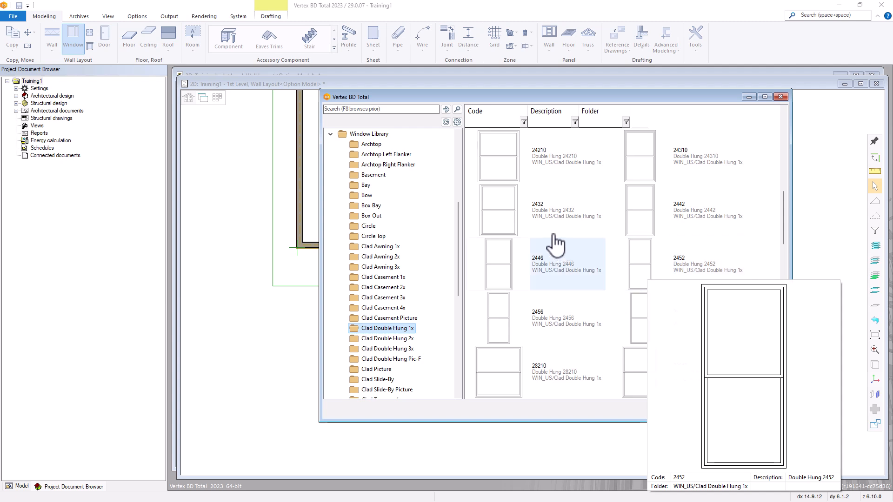
left_click(688, 224)
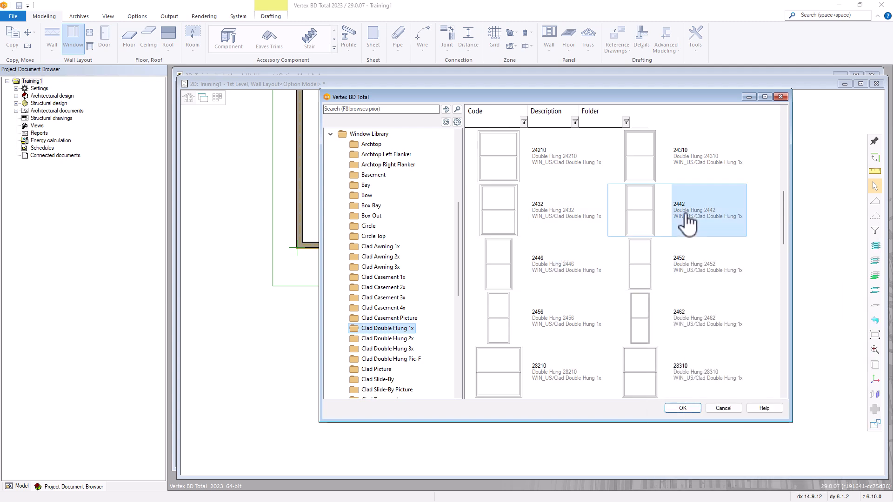
double_click(687, 223)
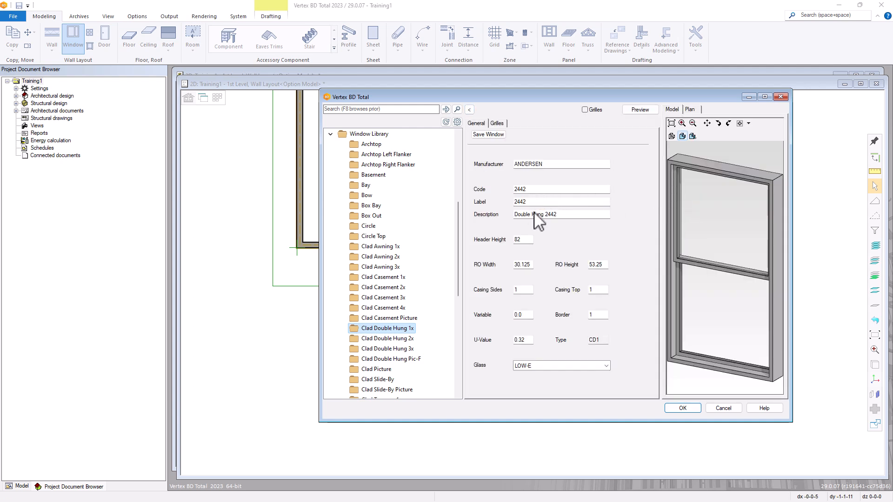
left_click(682, 407)
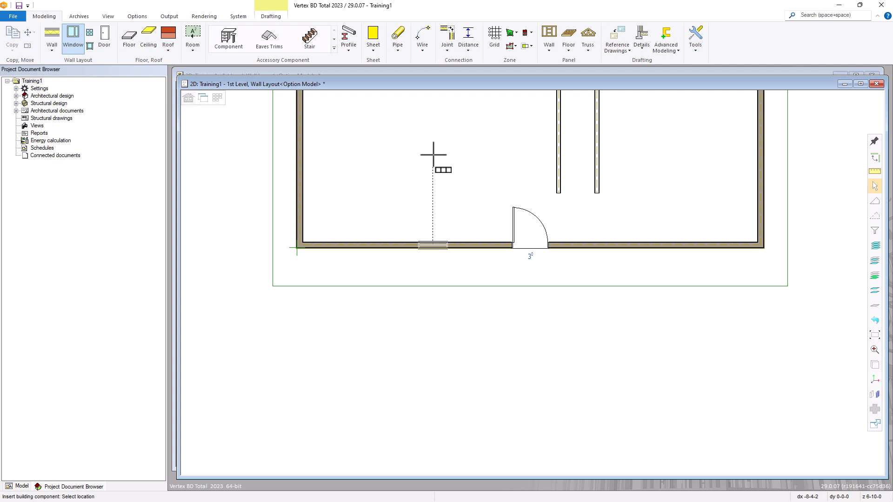
Set up a row of 2 windows spaced 72 centre to centre
right_click(433, 154)
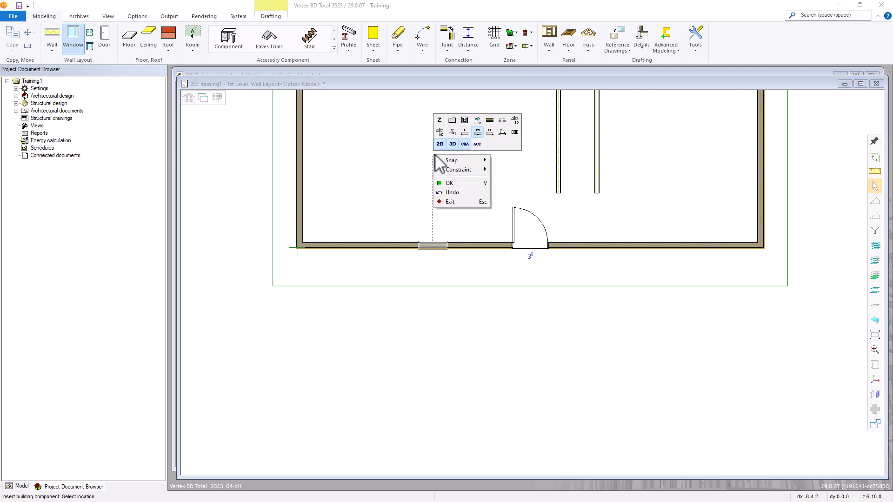
left_click(515, 132)
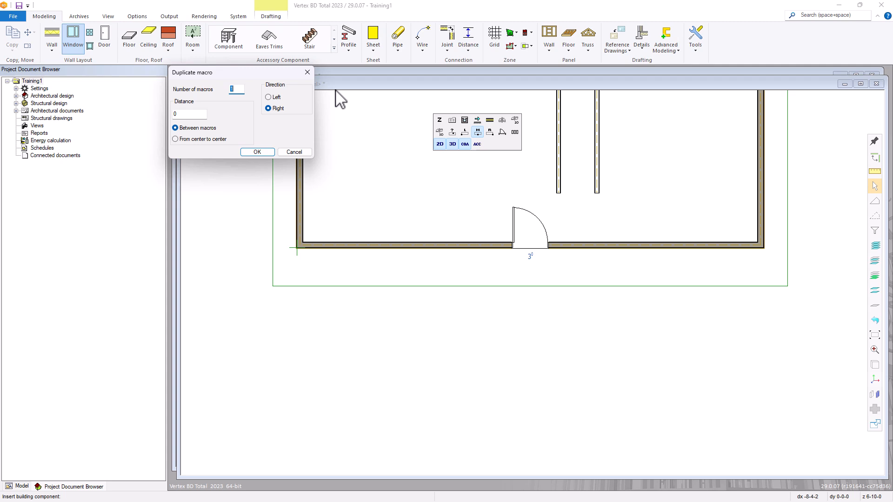
type("2")
left_click(181, 141)
double_click(181, 115)
left_click(257, 152)
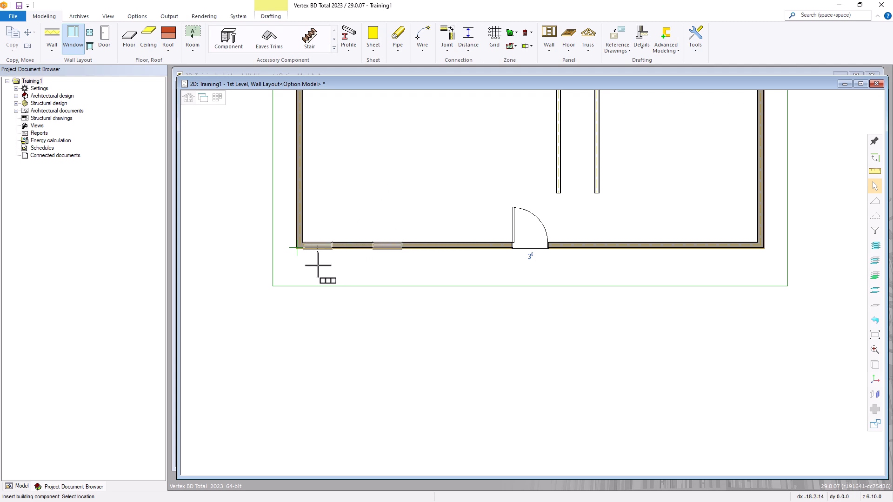
Place the 2442 window pair in the bottom wall 4'5 from the lower-left corner
scroll(317, 265, "up", 2)
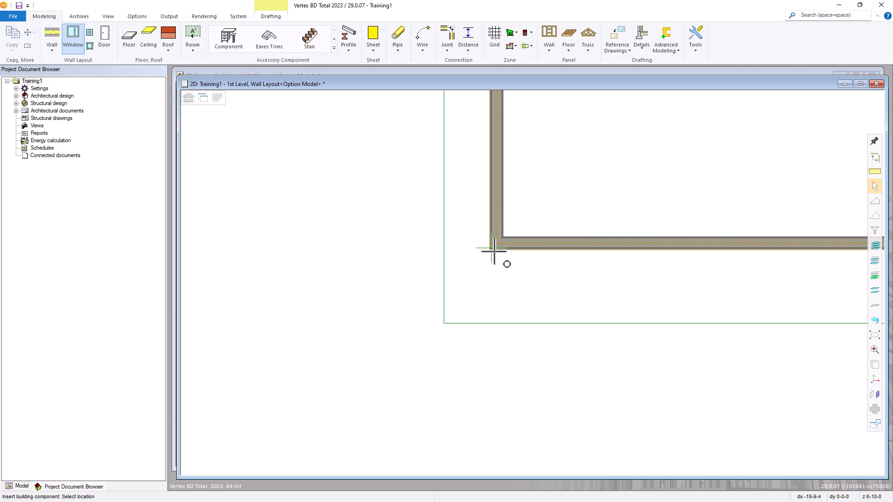
scroll(496, 253, "up", 2)
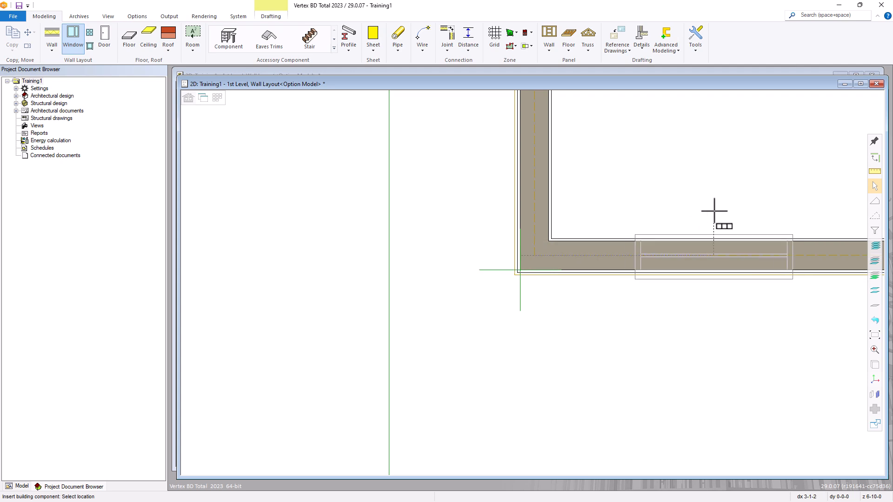
type("4'5 1/2")
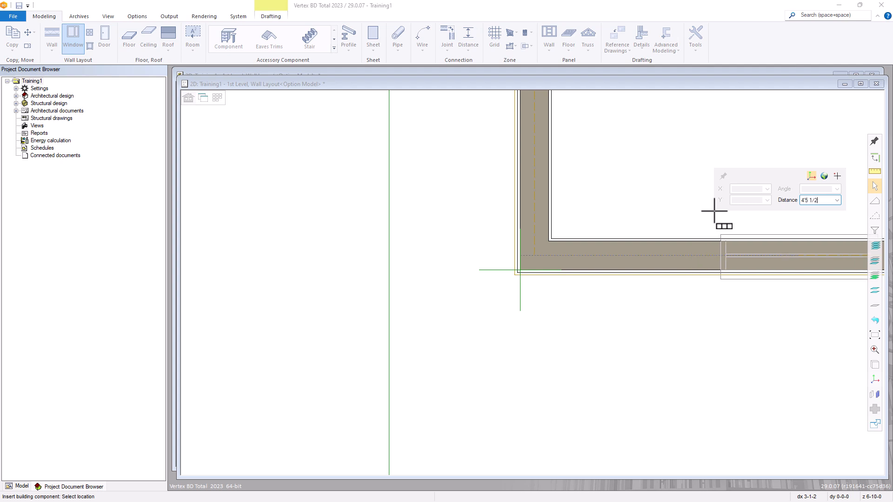
key("Return")
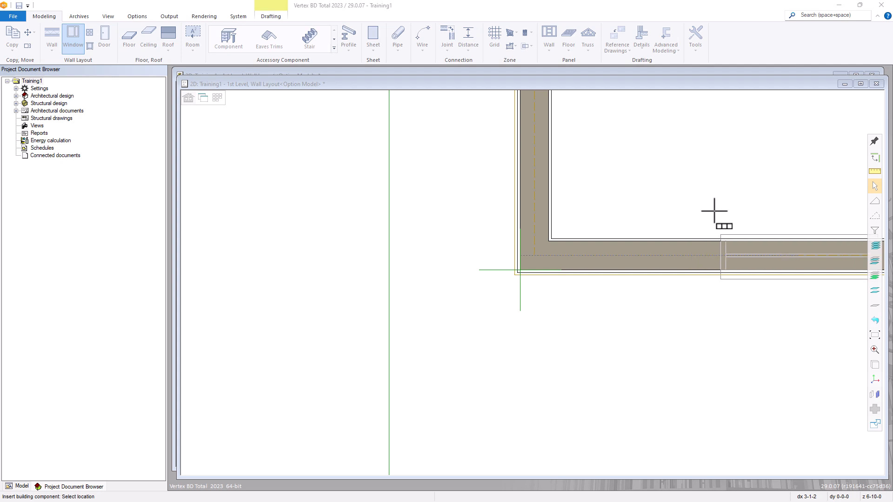
scroll(712, 294, "down", 3)
scroll(532, 281, "down", 2)
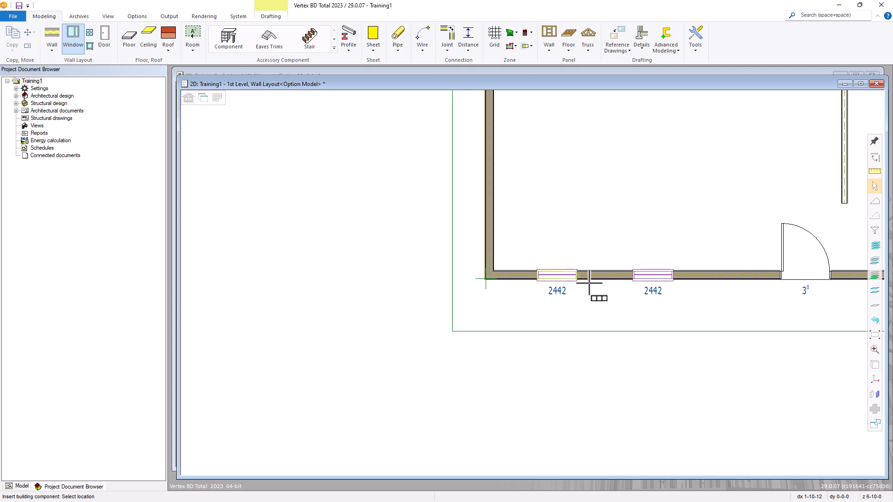
scroll(596, 274, "down", 1)
scroll(596, 274, "down", 2)
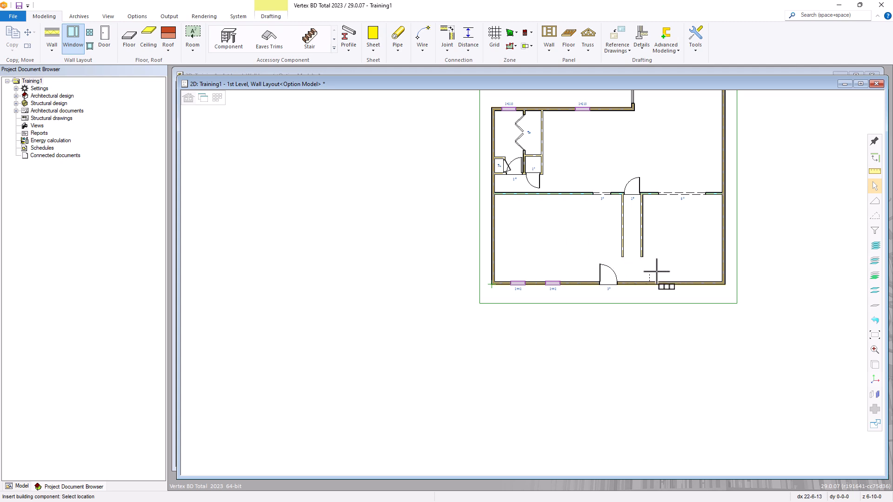
Place a second leftward pair of 2442 windows 4'5 from the bottom wall's right corner
right_click(641, 269)
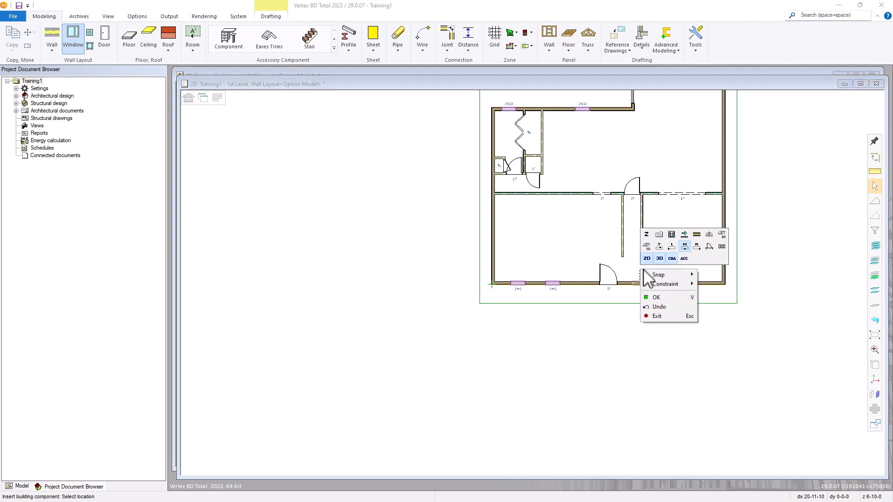
left_click(722, 249)
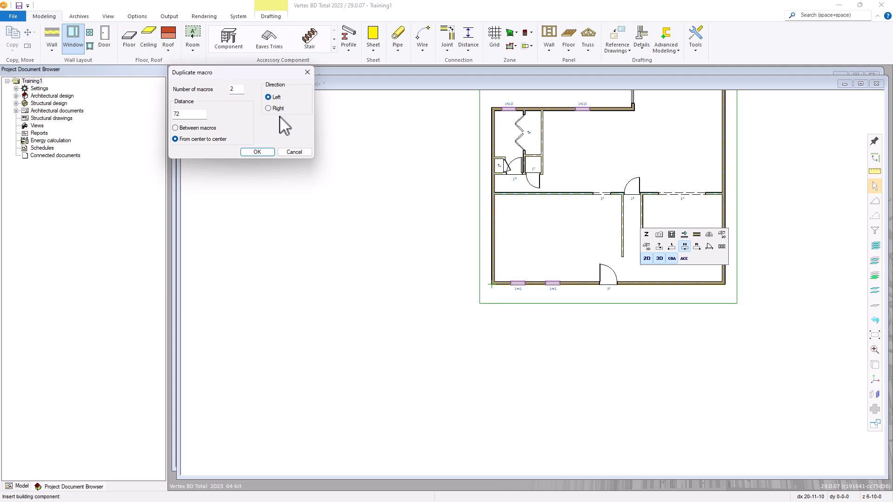
left_click(253, 154)
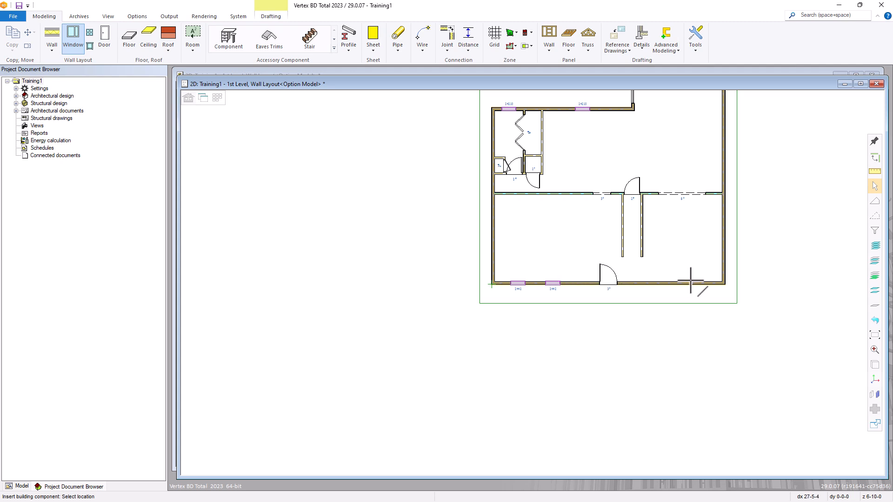
scroll(534, 280, "up", 5)
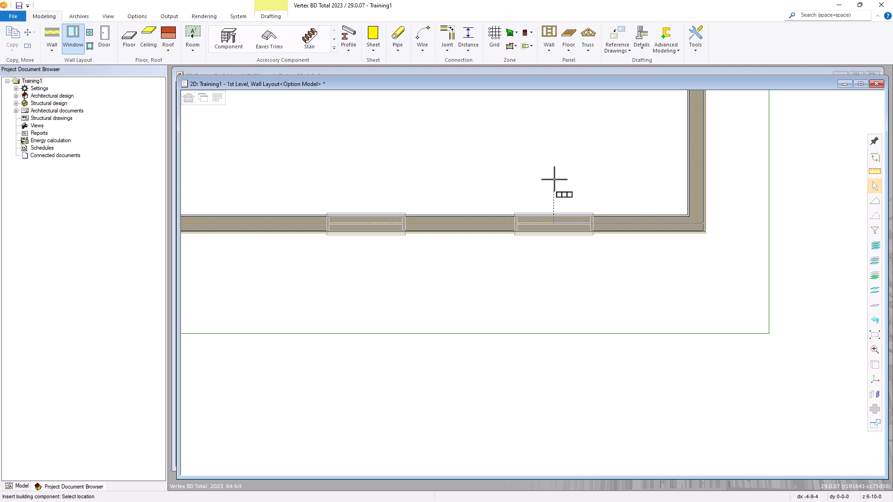
type("4'5 1/2")
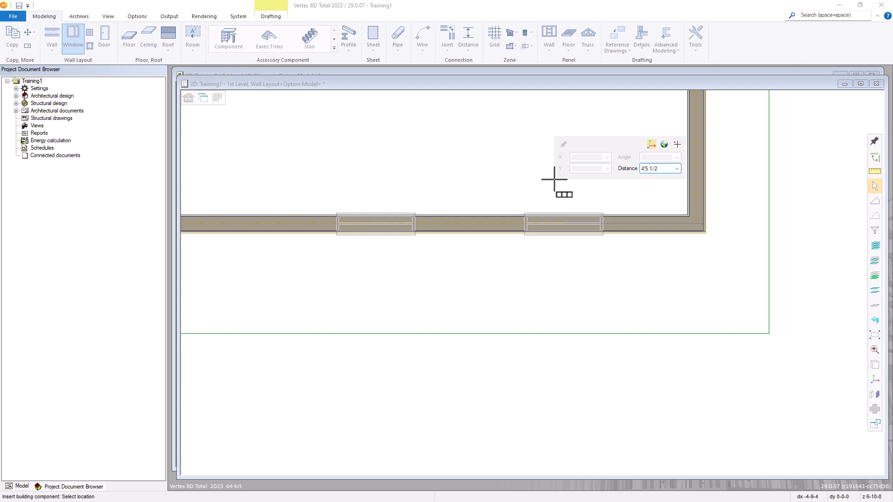
key("Return")
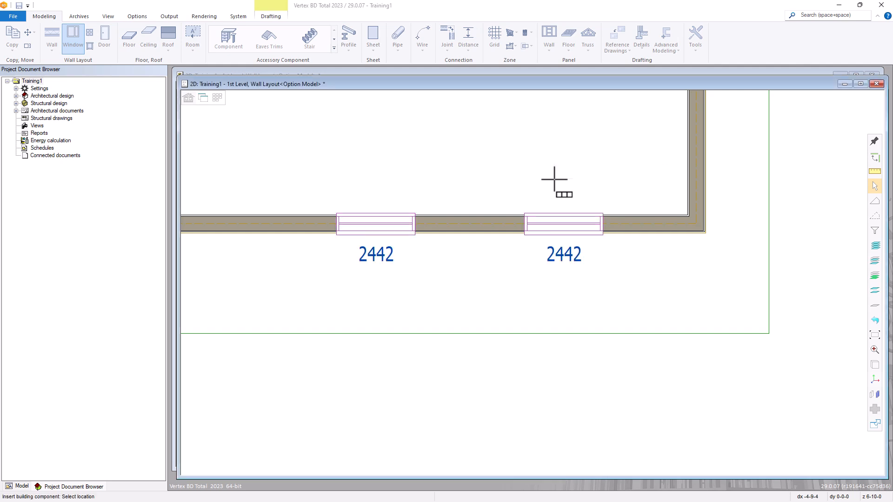
scroll(577, 291, "down", 5)
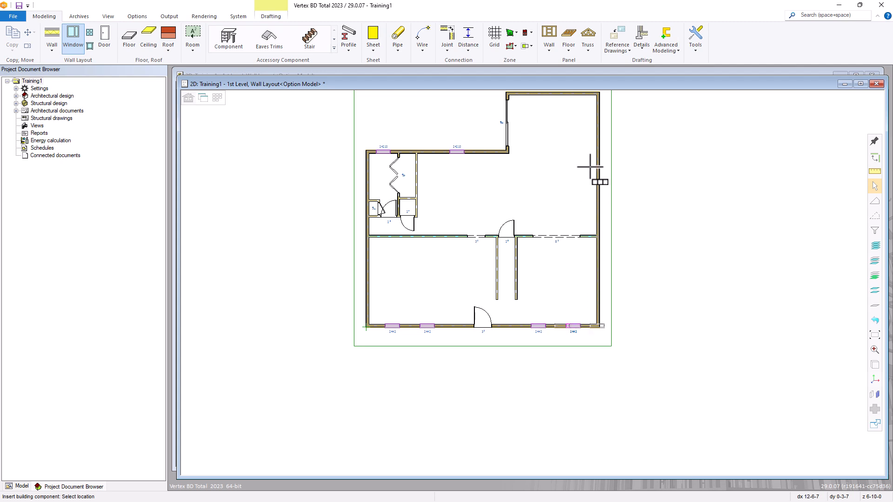
Try picking the right exterior wall as host, then cancel the window insertion
right_click(554, 271)
left_click(610, 236)
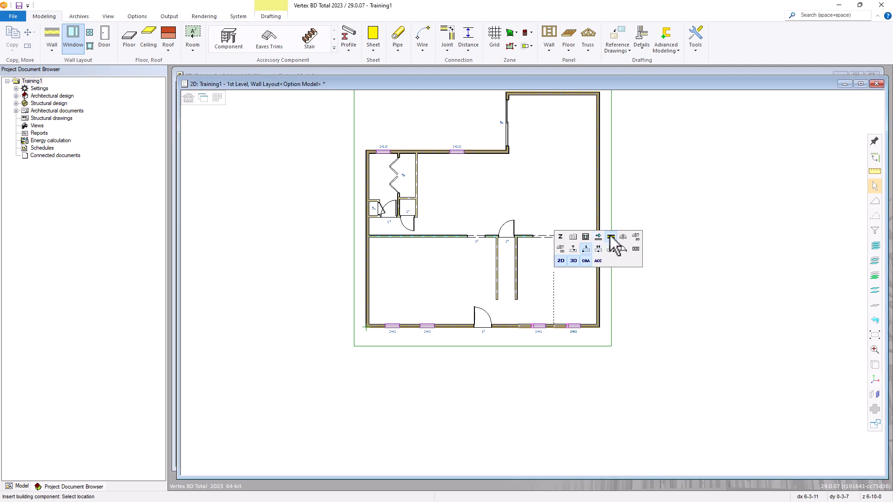
left_click(597, 214)
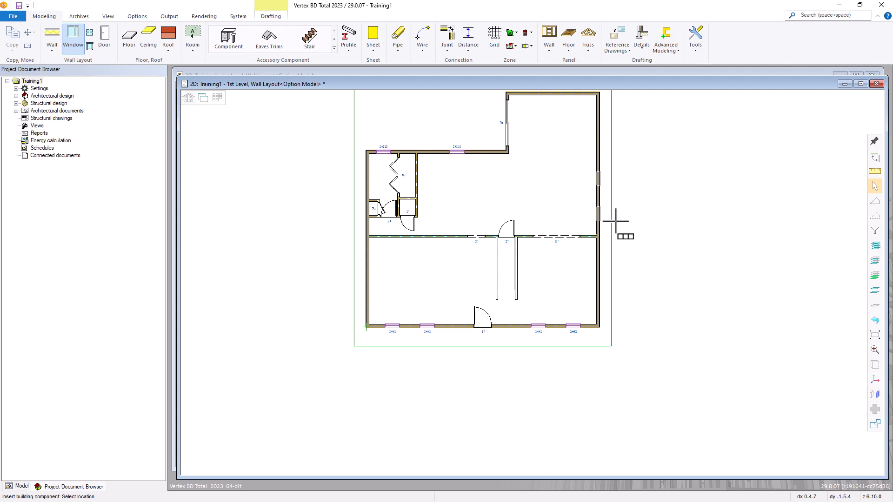
key("Escape")
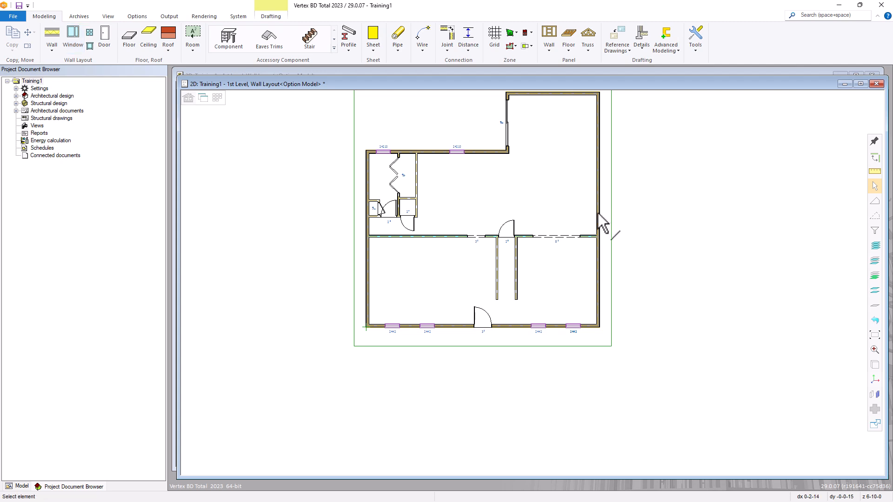
Start inserting a Double Hung 2442 window into the selected right exterior wall
left_click(598, 208)
right_click(598, 200)
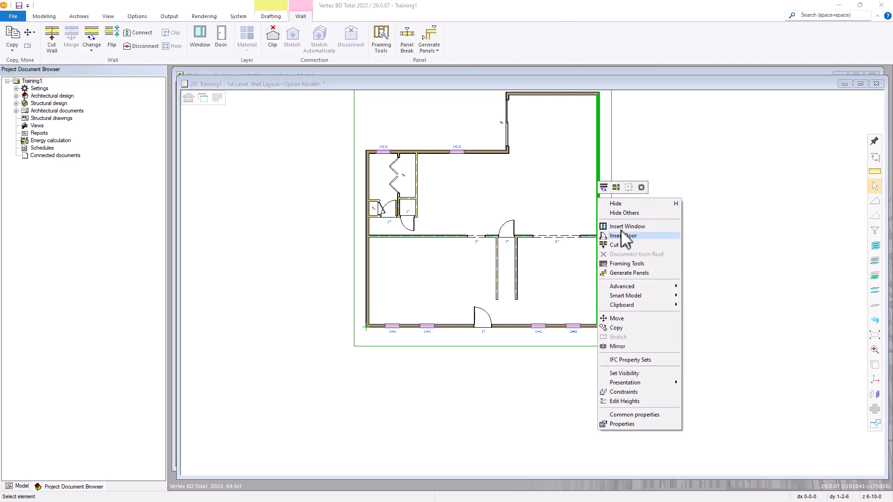
left_click(535, 188)
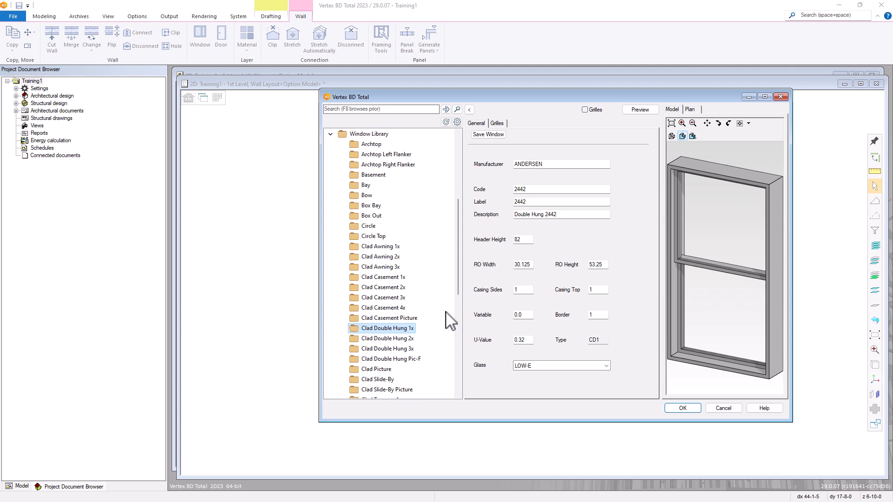
left_click(684, 409)
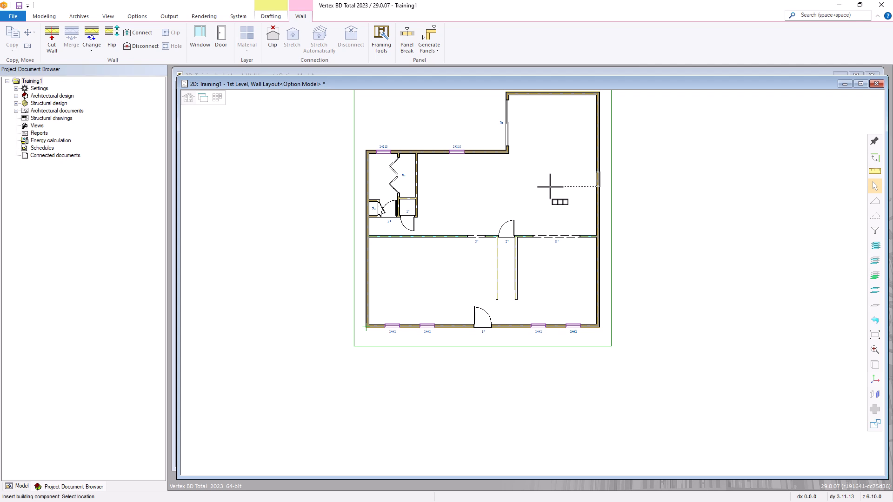
Anchor the preview at its centre and set a row of 3 windows 72 apart centre to centre
right_click(551, 187)
left_click(593, 164)
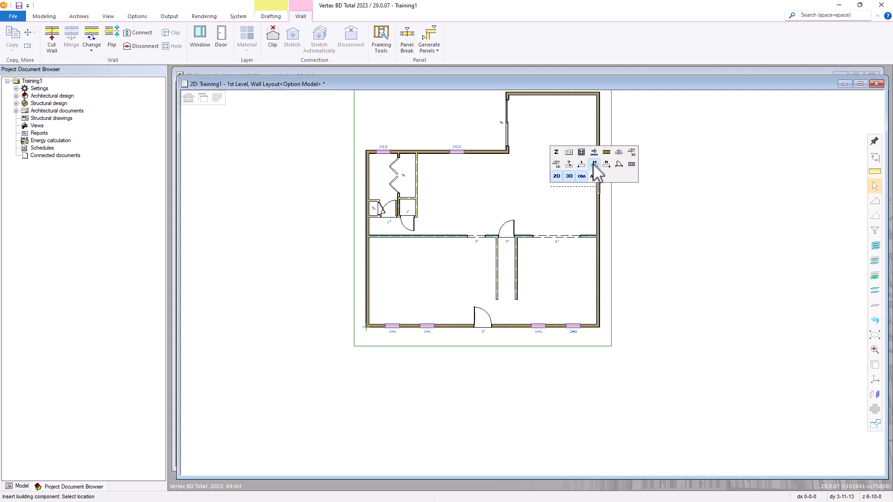
right_click(555, 187)
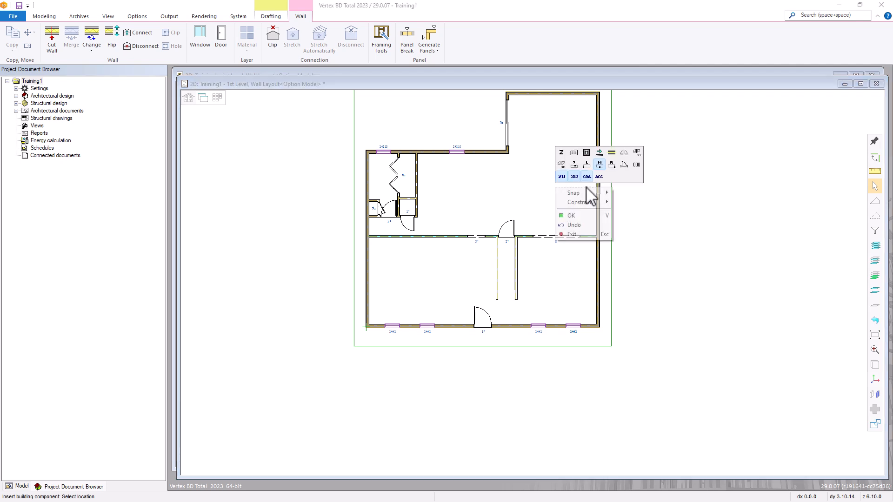
left_click(637, 165)
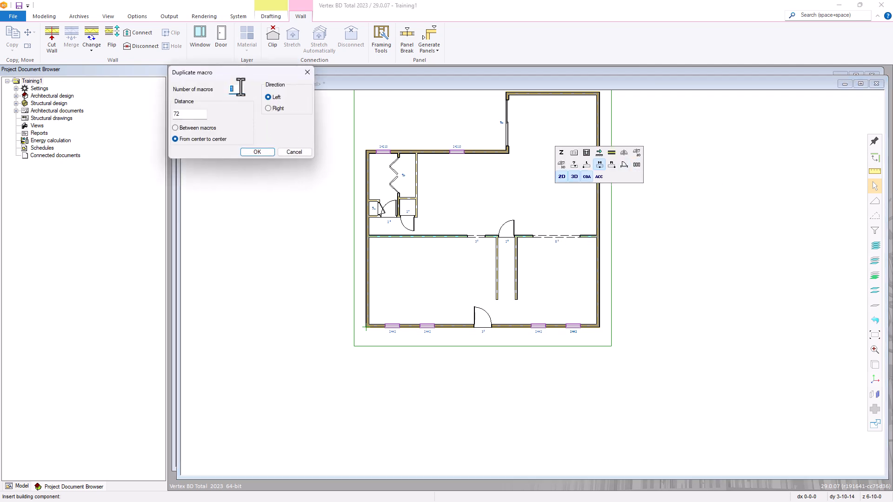
left_click_drag(191, 116, 170, 118)
left_click(266, 152)
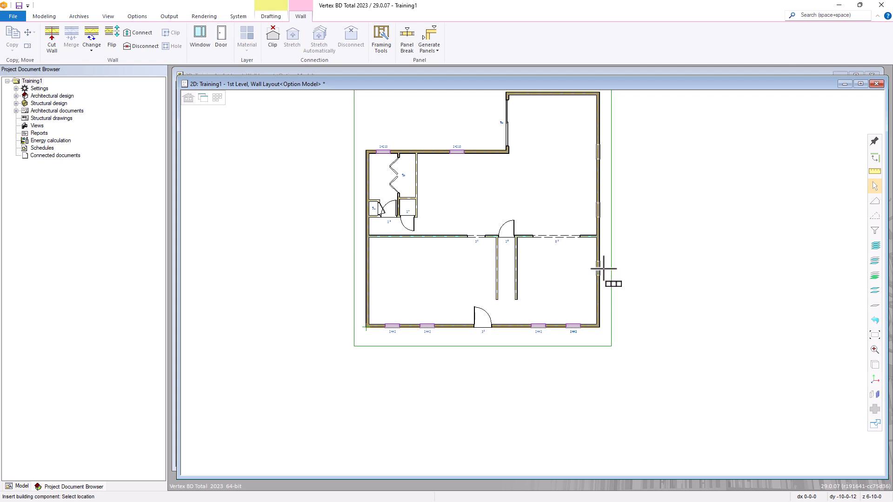
Place the three 2442 windows on the right wall at a distance of 10
scroll(610, 337, "up", 5)
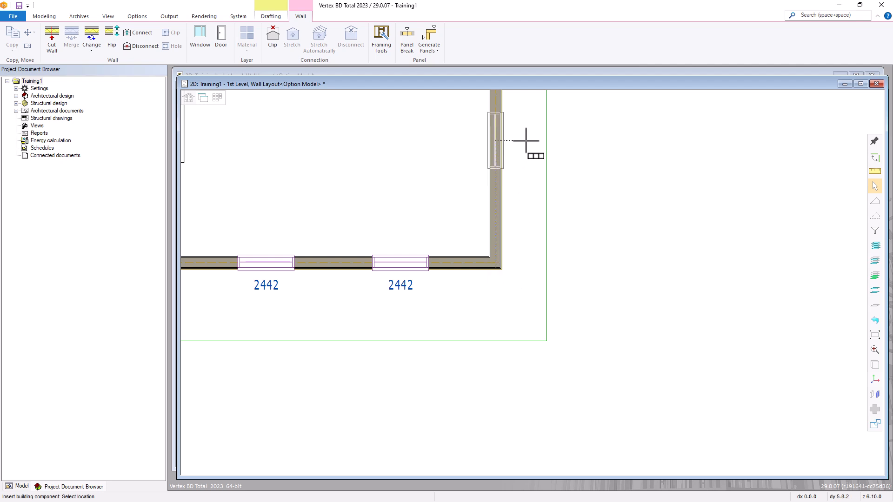
type("10")
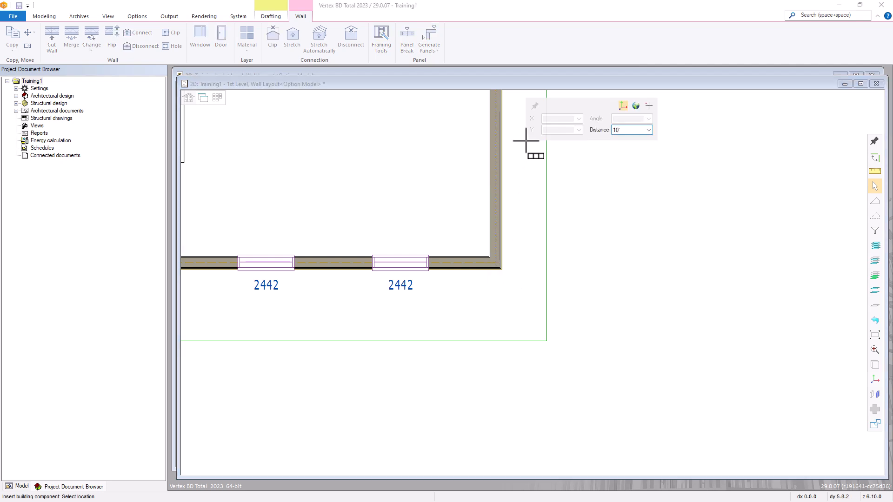
key("Return")
scroll(568, 201, "down", 3)
scroll(532, 282, "down", 1)
scroll(523, 272, "up", 1)
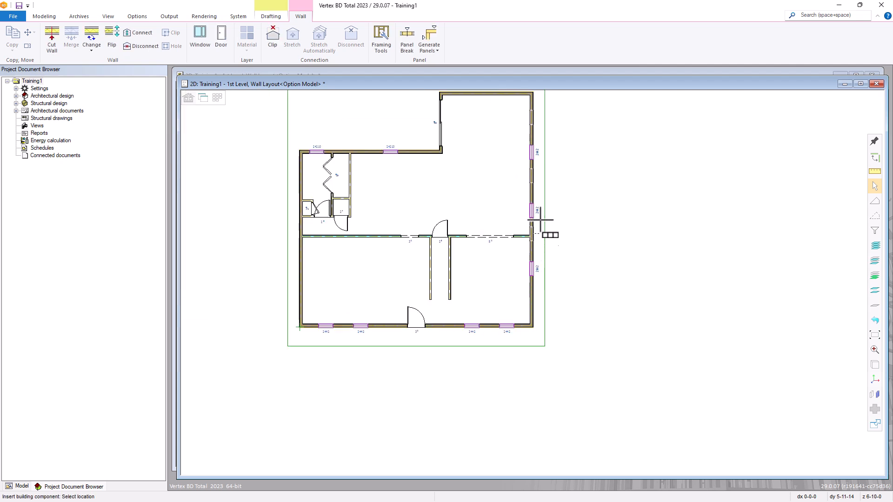
left_click(549, 271)
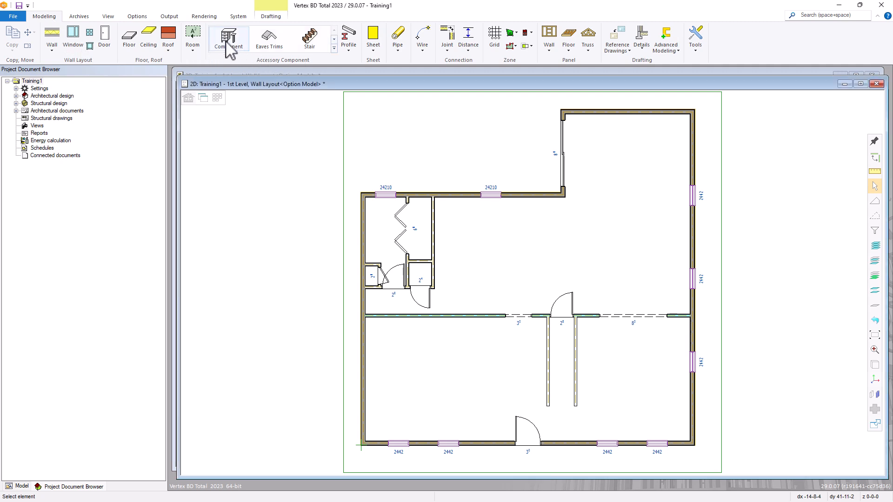
Open the Building Group furniture and component library from the plan's right-click menu
right_click(538, 256)
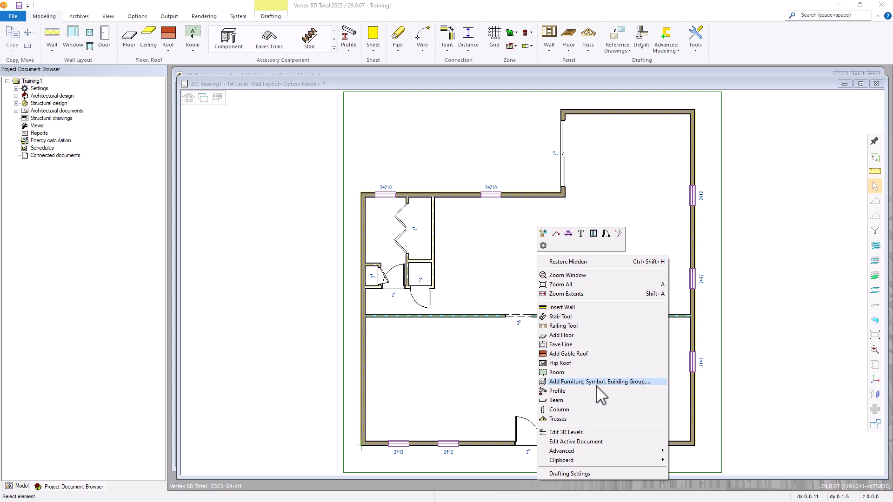
left_click(611, 382)
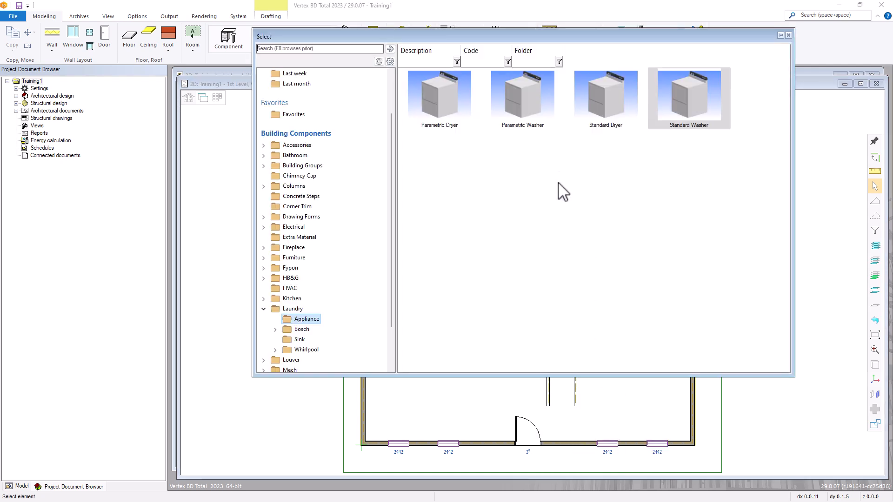
left_click(264, 309)
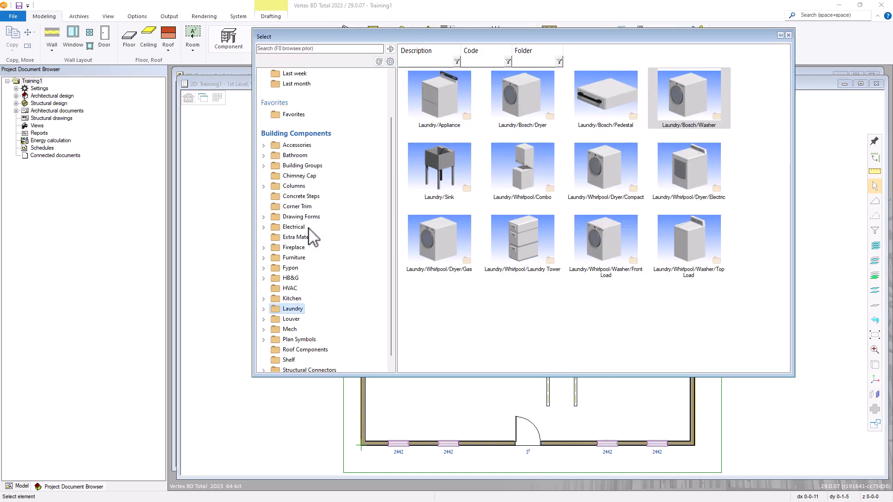
left_click_drag(390, 133, 392, 74)
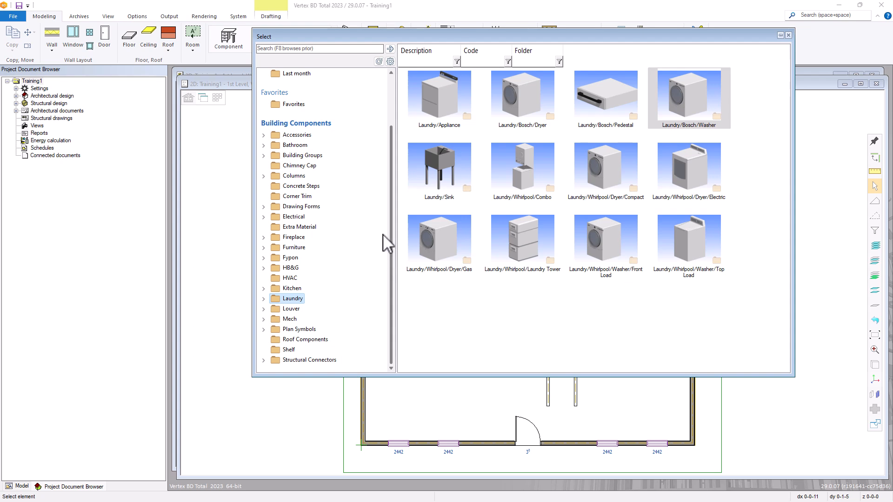
Browse the library folders and pick the Standard Washer from Laundry > Appliance
left_click(263, 145)
left_click(263, 145)
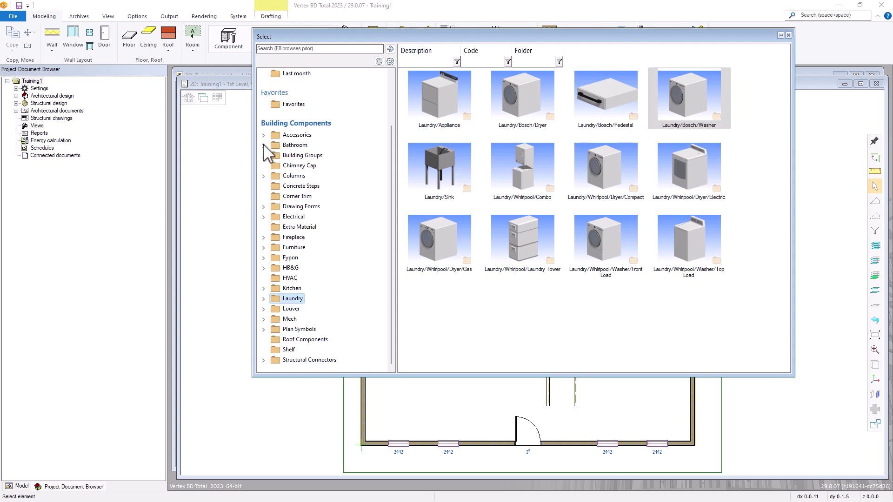
left_click(264, 175)
left_click(263, 176)
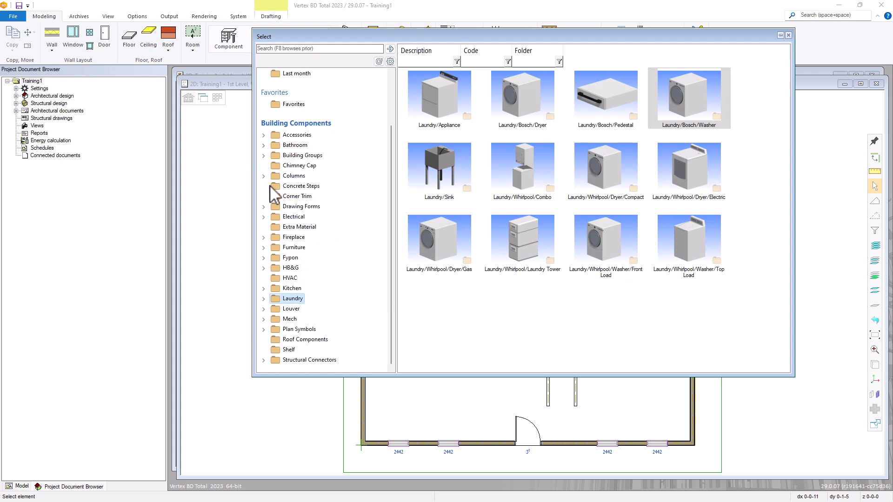
left_click(264, 248)
left_click(264, 247)
left_click(264, 298)
left_click(303, 309)
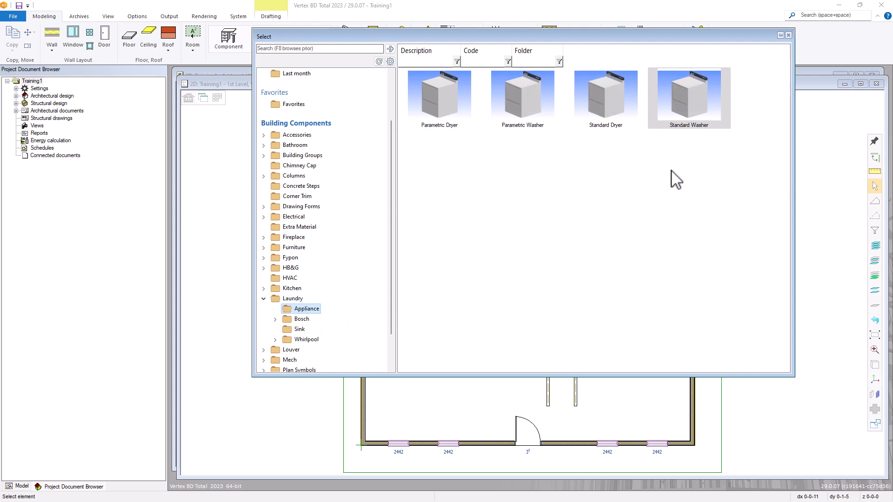
double_click(690, 107)
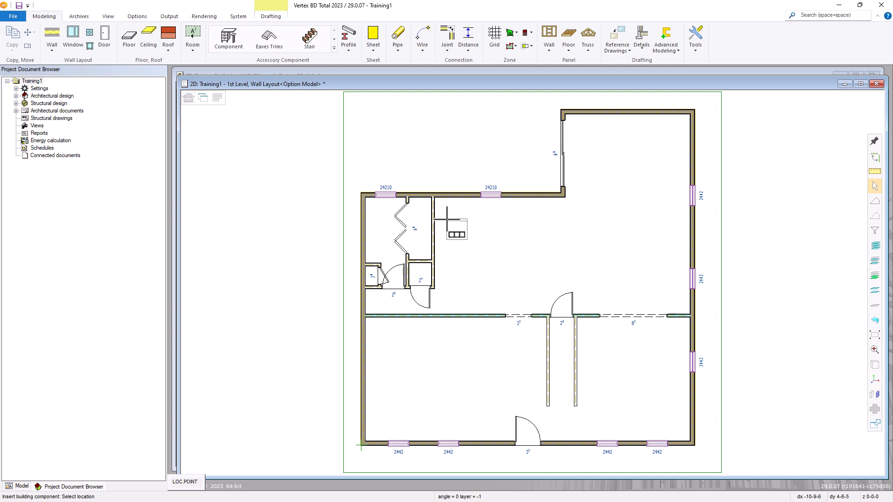
Place the Standard Washer (WASHER_30), rotated -90 degrees, in the bifold-door laundry closet
scroll(447, 218, "up", 2)
scroll(530, 282, "up", 2)
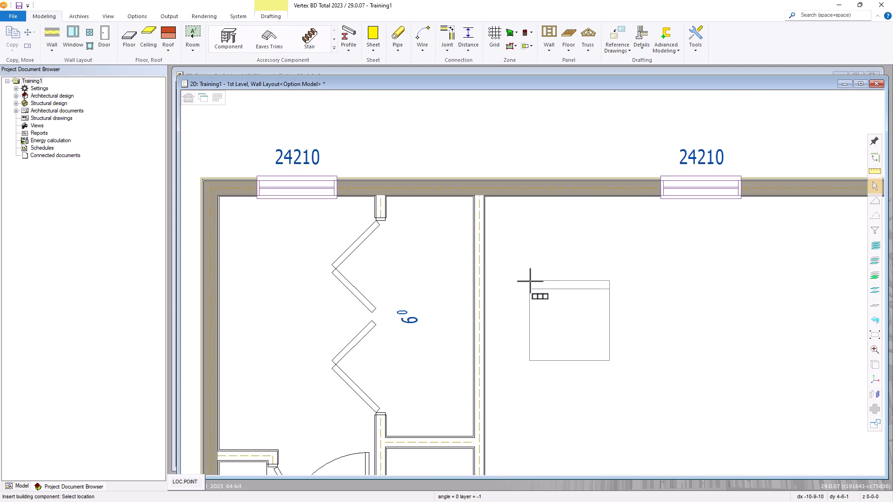
right_click(388, 241)
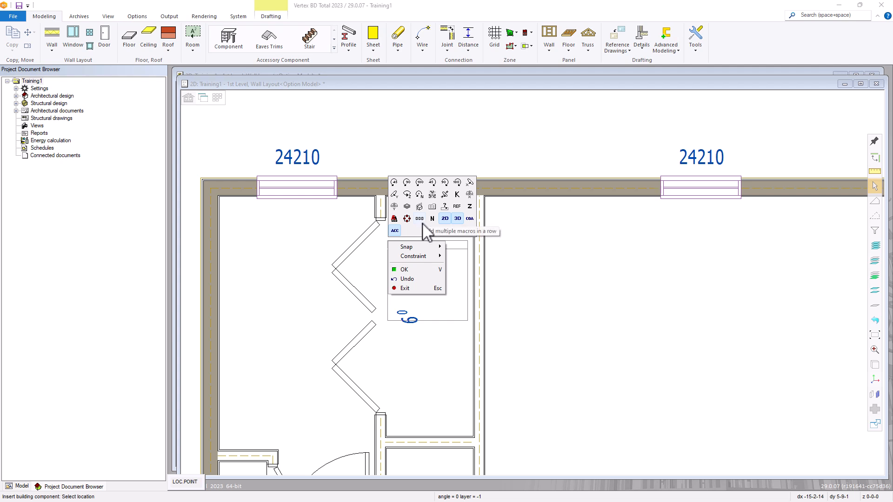
left_click(445, 183)
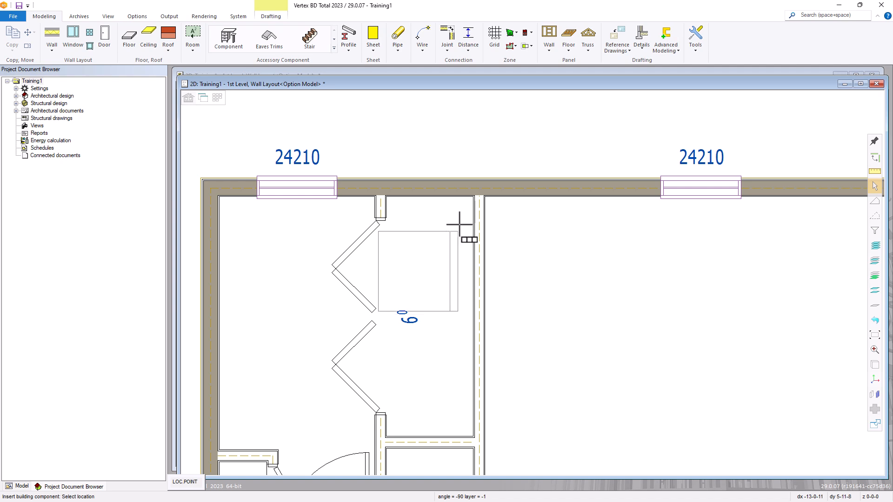
scroll(474, 207, "up", 1)
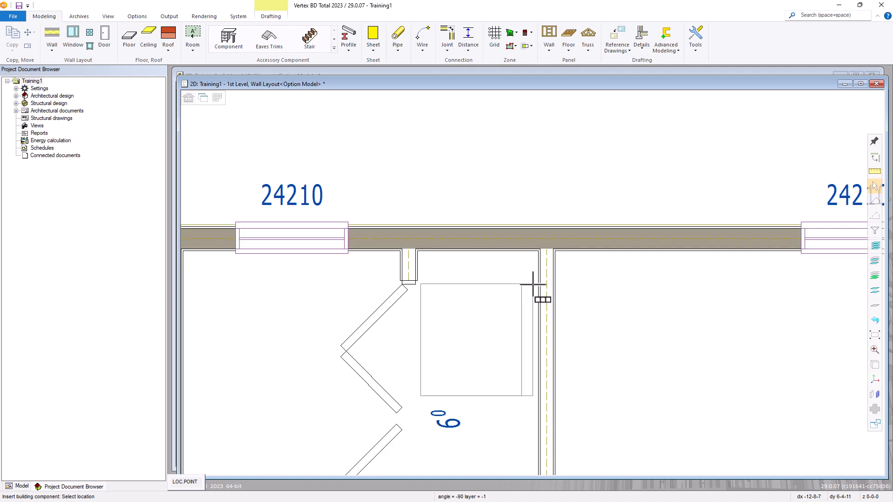
left_click(533, 284)
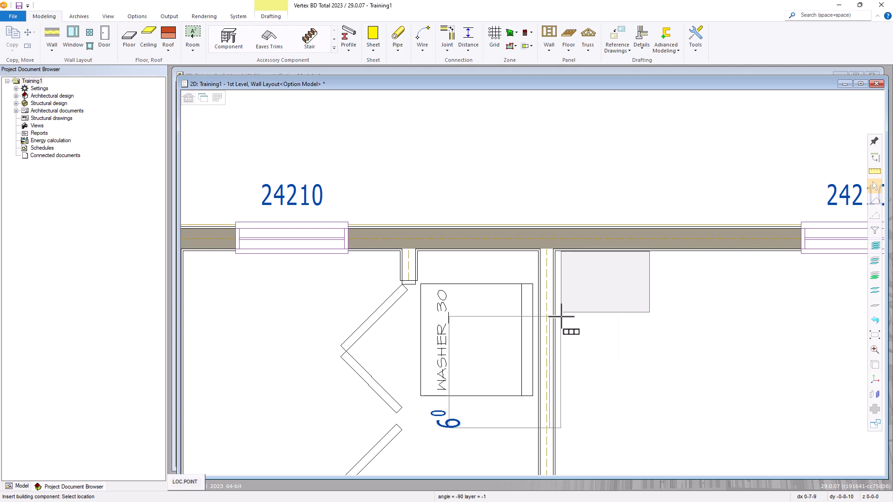
right_click(565, 319)
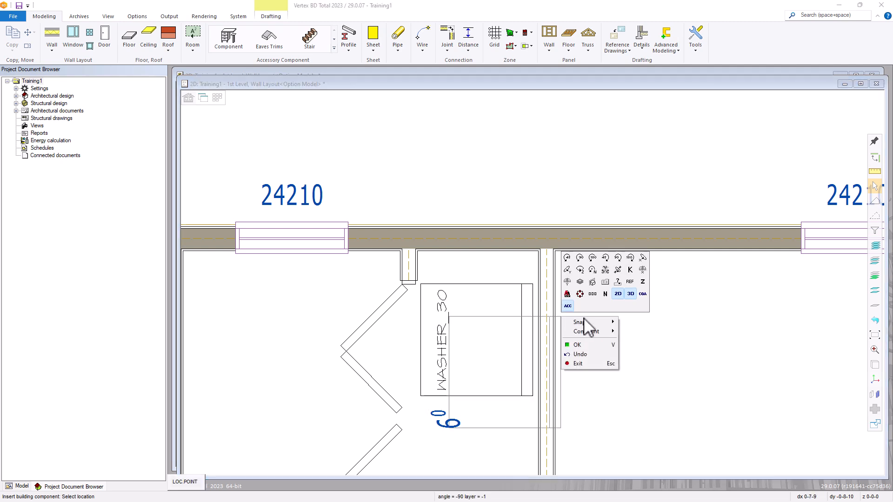
left_click(584, 346)
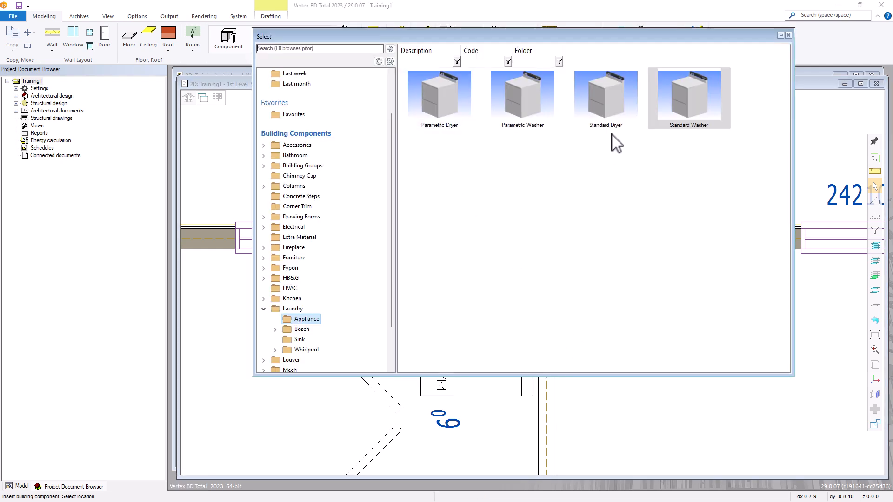
Place the Standard Dryer (DRYER_30) directly below the washer in the closet
double_click(599, 120)
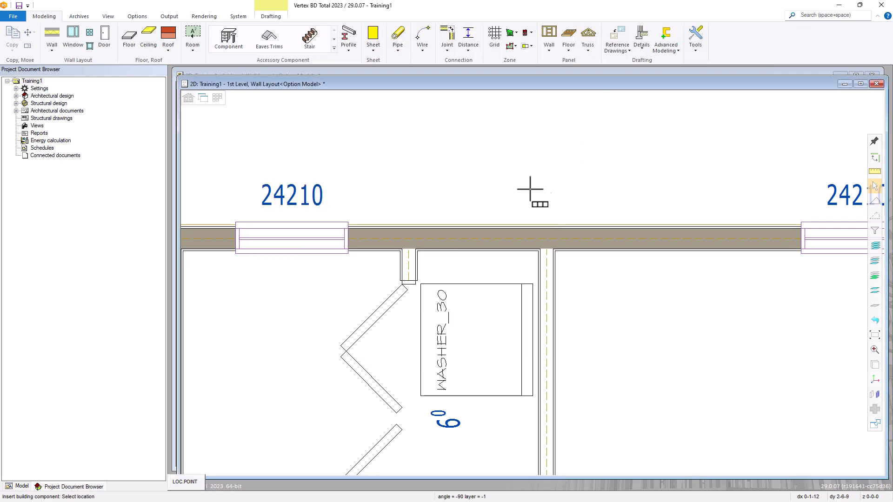
scroll(535, 366, "down", 1)
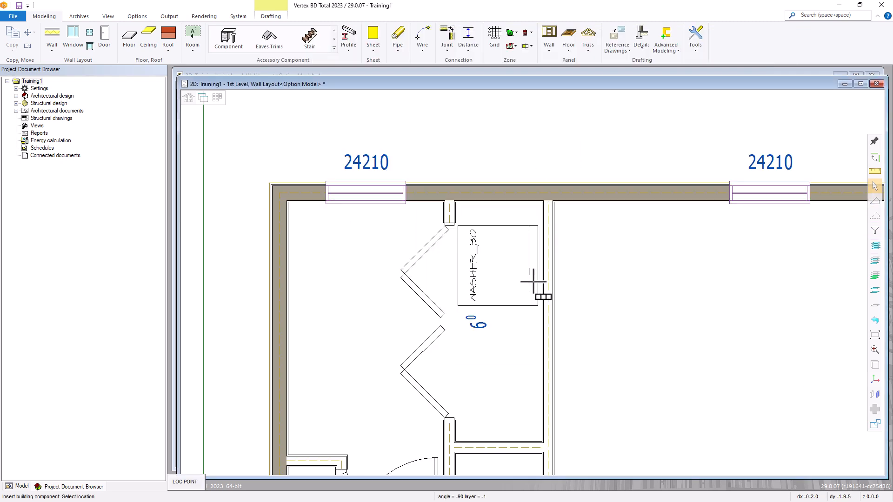
scroll(538, 295, "down", 1)
scroll(536, 294, "up", 3)
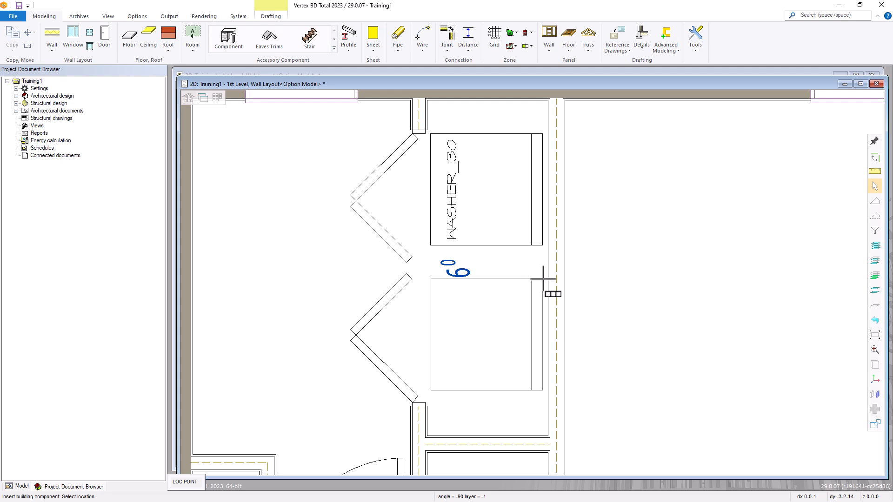
left_click(543, 279)
right_click(608, 265)
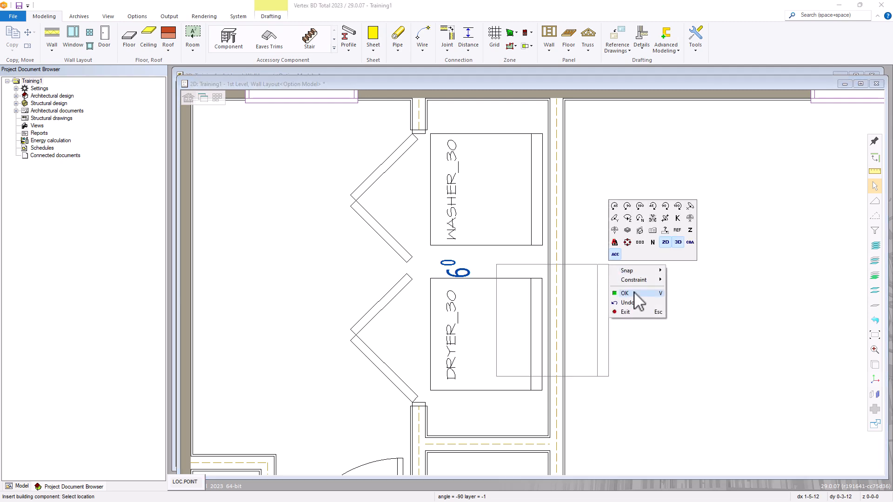
left_click(634, 293)
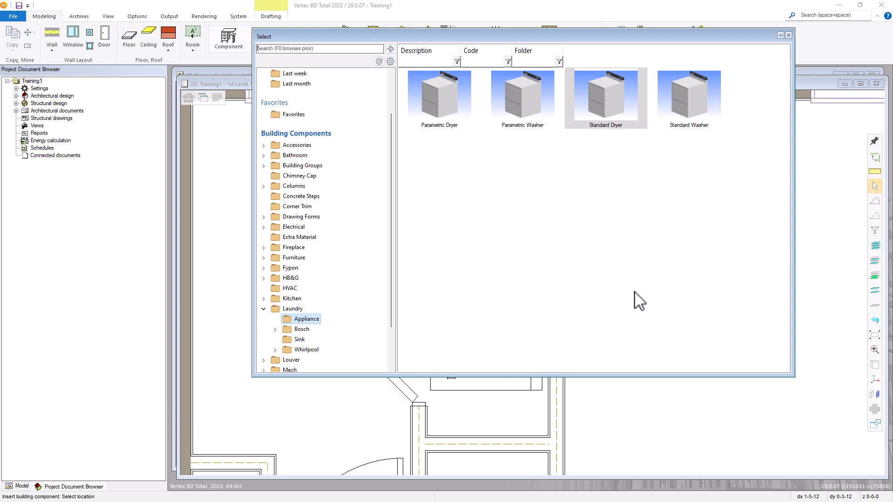
Choose the Toilet from the Bathroom > Fixture components
left_click(264, 155)
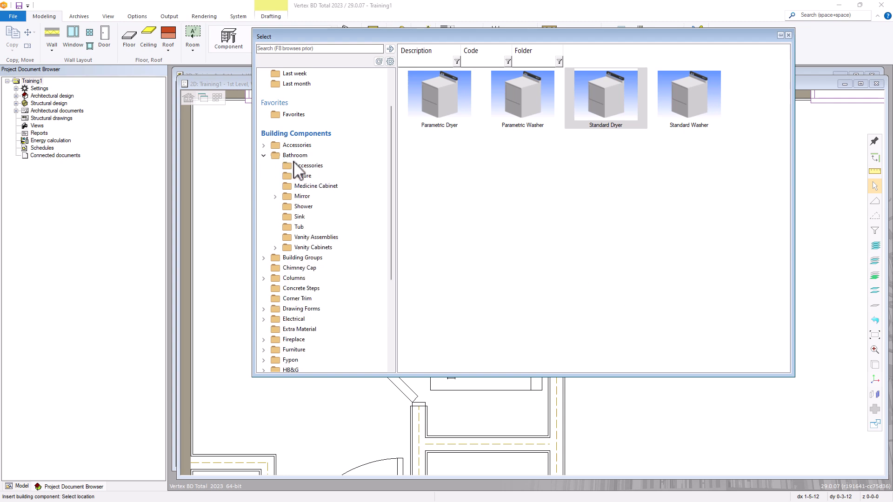
left_click(307, 177)
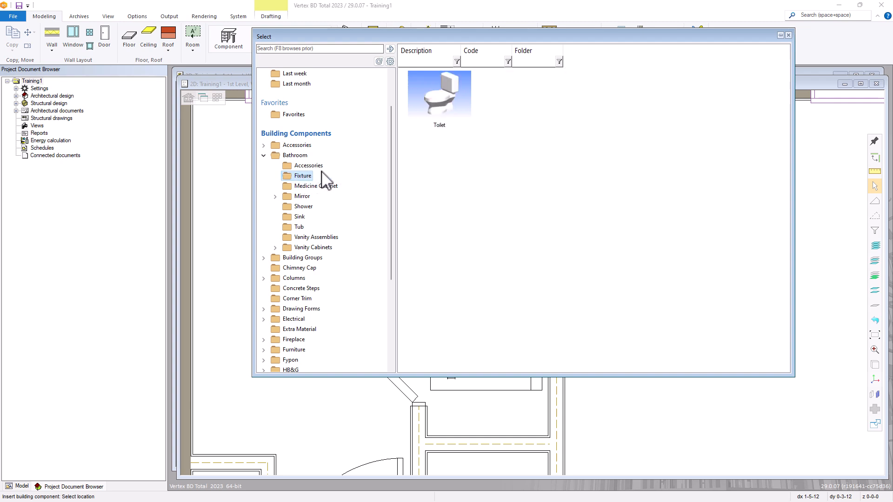
left_click(442, 103)
double_click(442, 103)
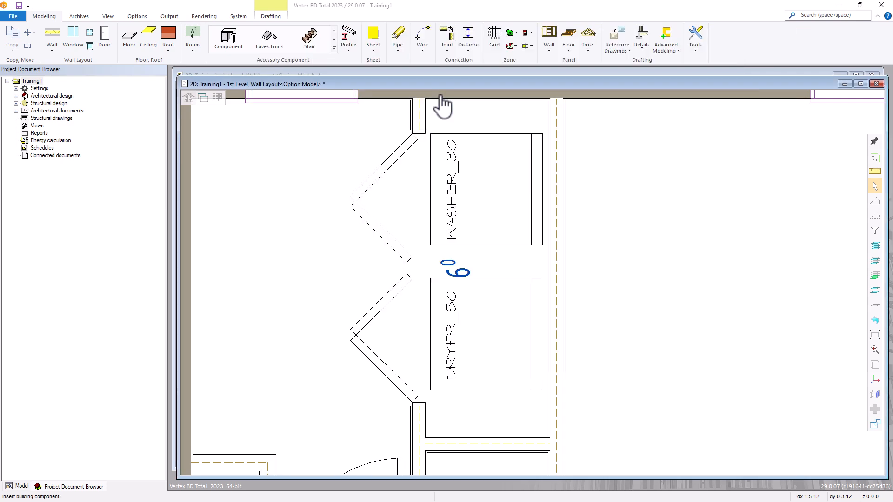
Rotate the toilet 180 degrees and set an 18 distance along the bathroom's left wall
scroll(462, 259, "down", 2)
scroll(532, 282, "down", 2)
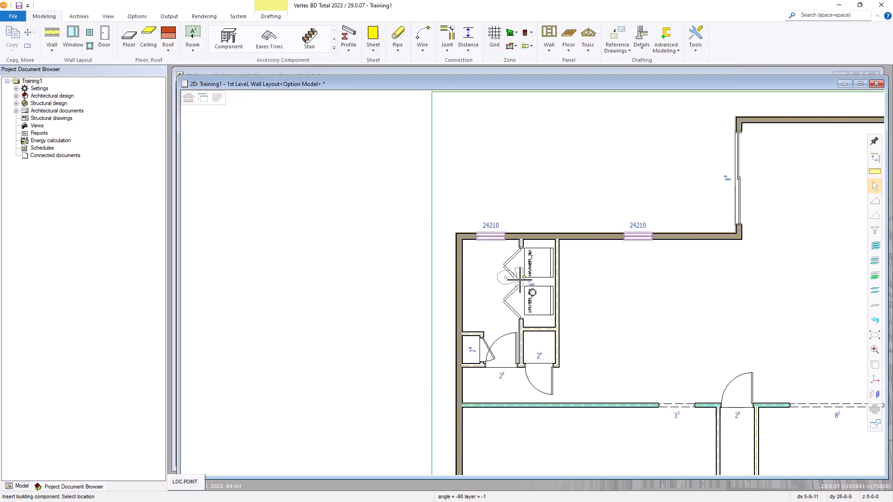
scroll(533, 282, "up", 4)
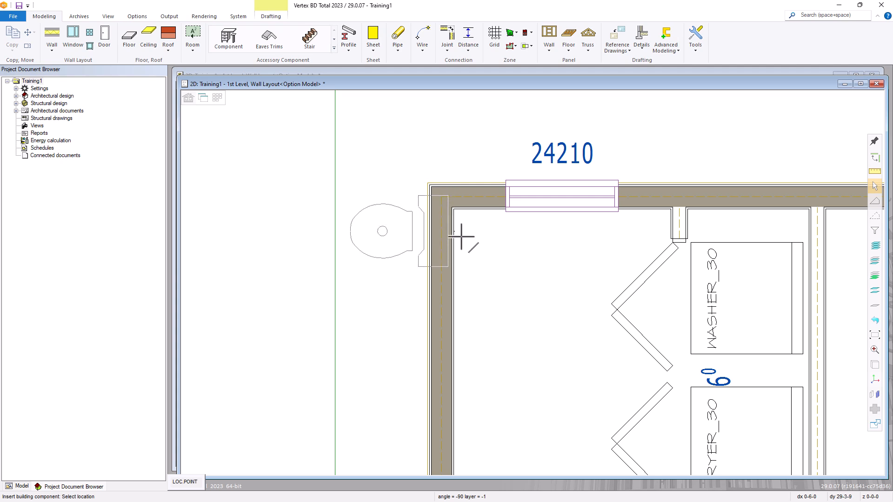
right_click(498, 277)
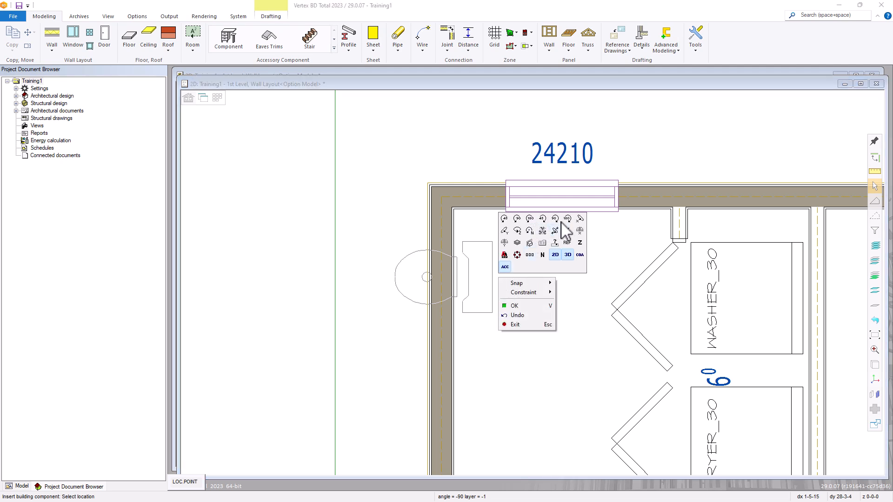
left_click(568, 219)
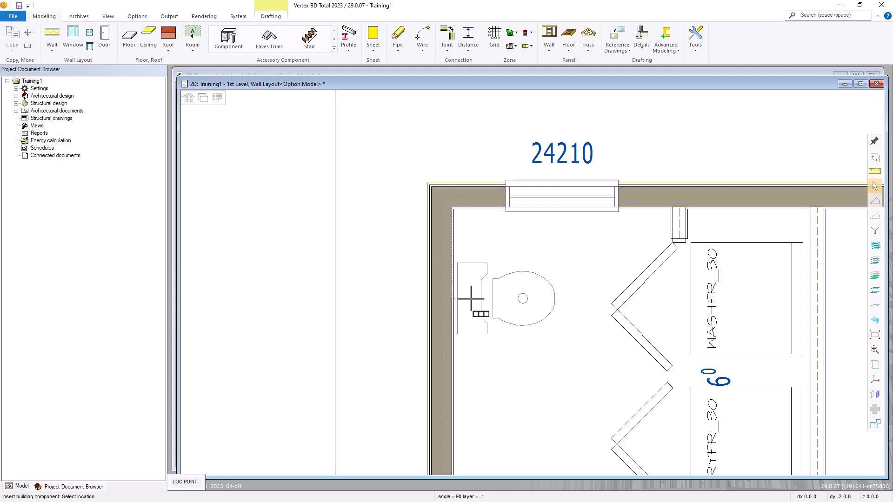
type("18")
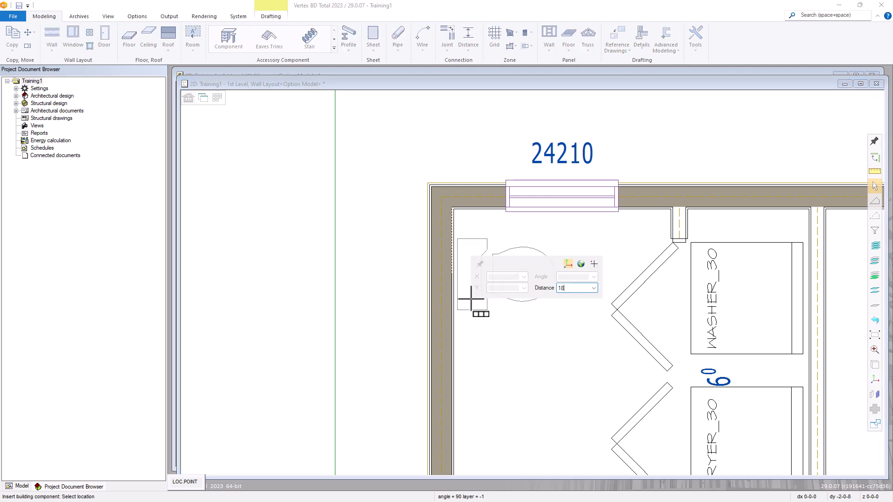
key("Return")
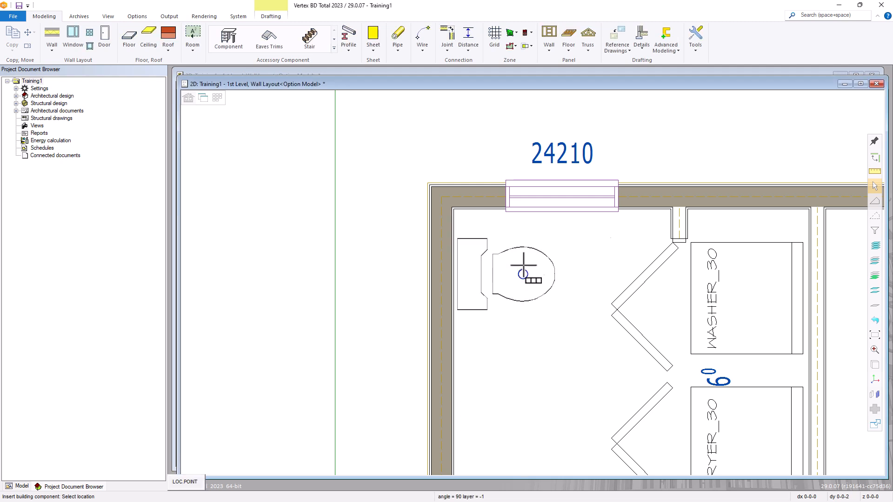
right_click(527, 264)
Drop the toilet in place, then add a Pedestal Sink on the left wall below it
left_click(570, 294)
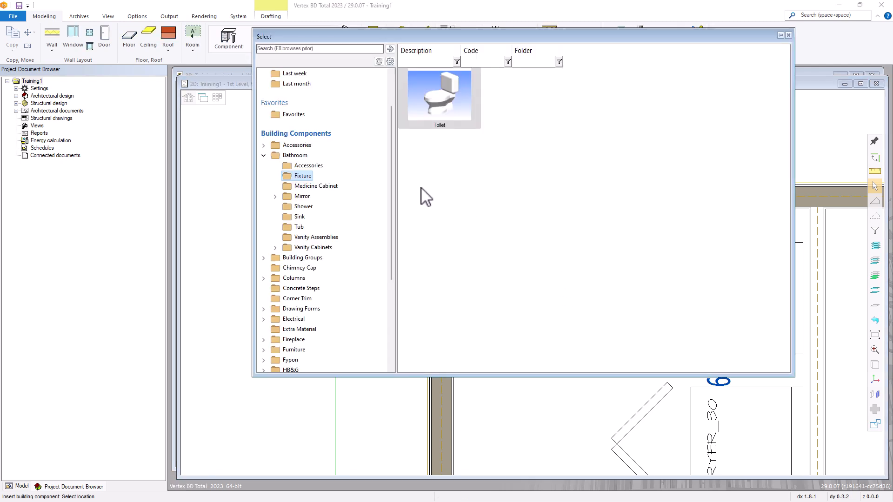
left_click(299, 217)
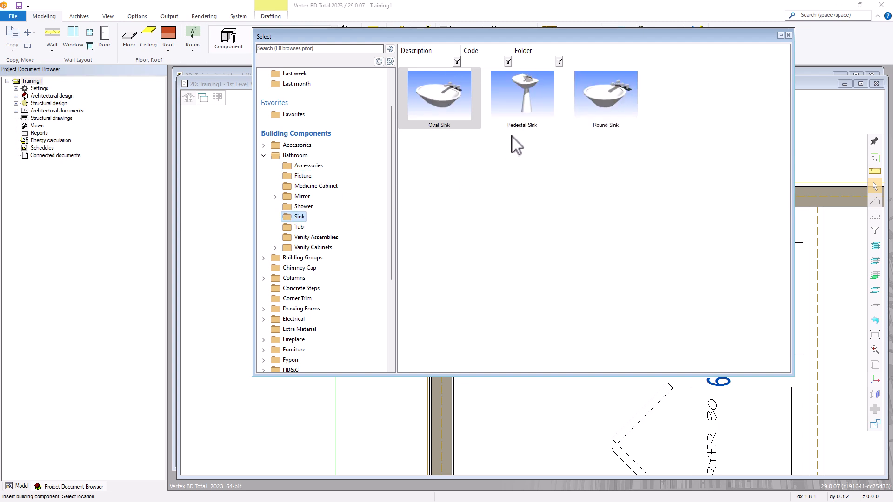
double_click(528, 96)
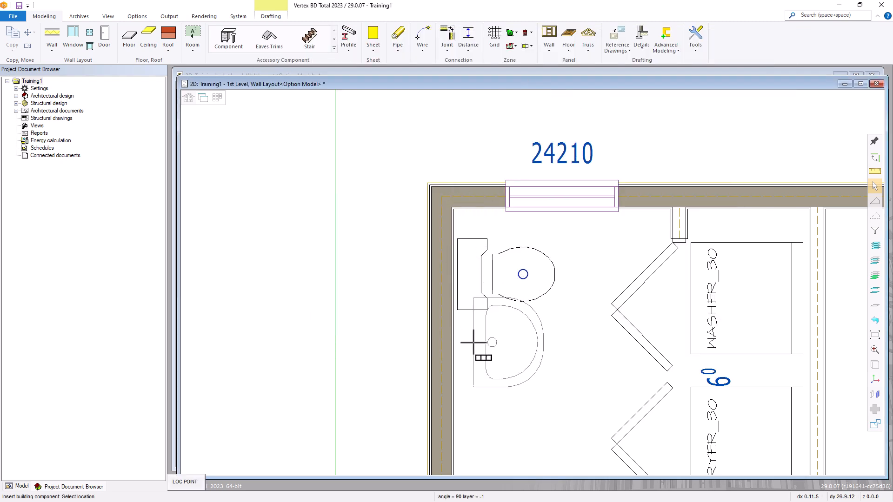
scroll(475, 343, "down", 2)
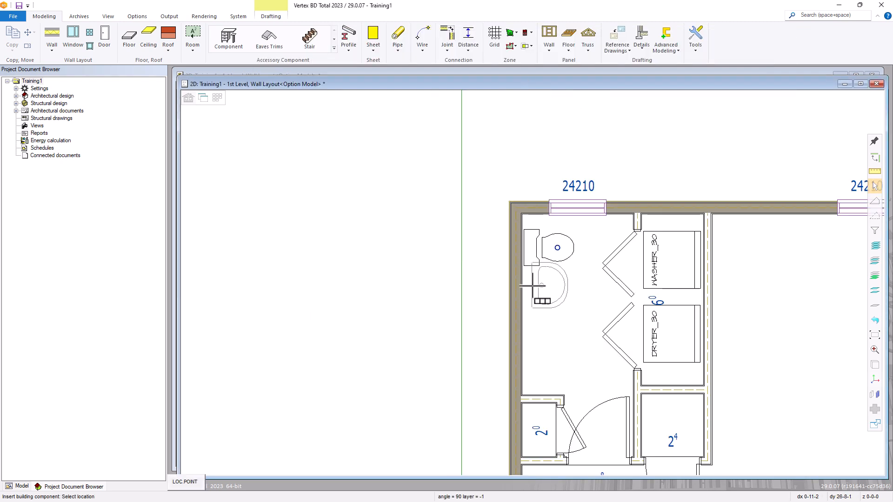
scroll(533, 286, "up", 3)
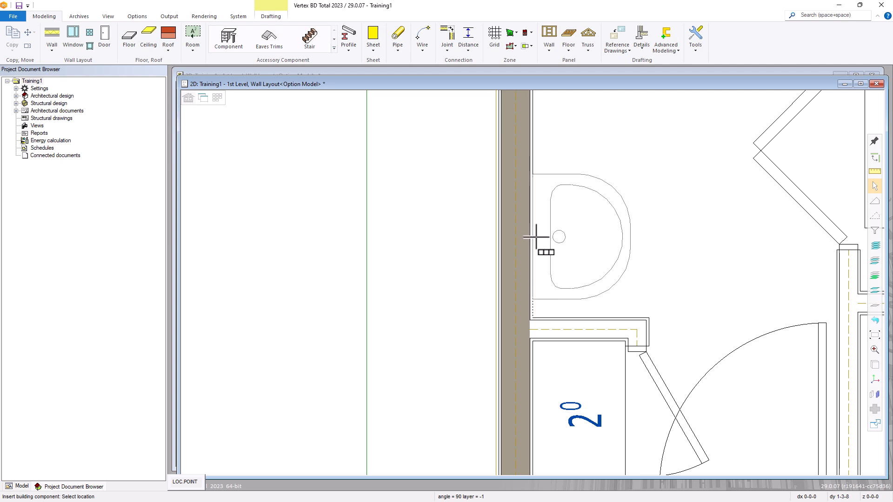
left_click(536, 235)
key("Return")
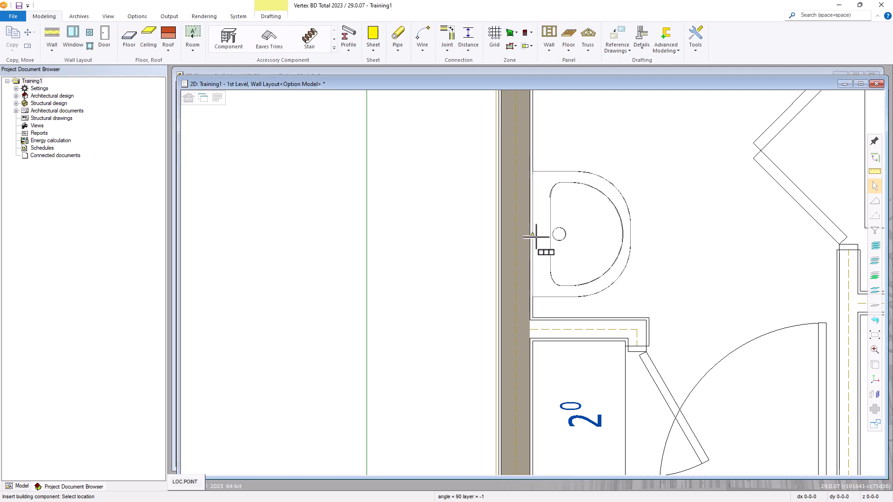
right_click(608, 235)
left_click(622, 259)
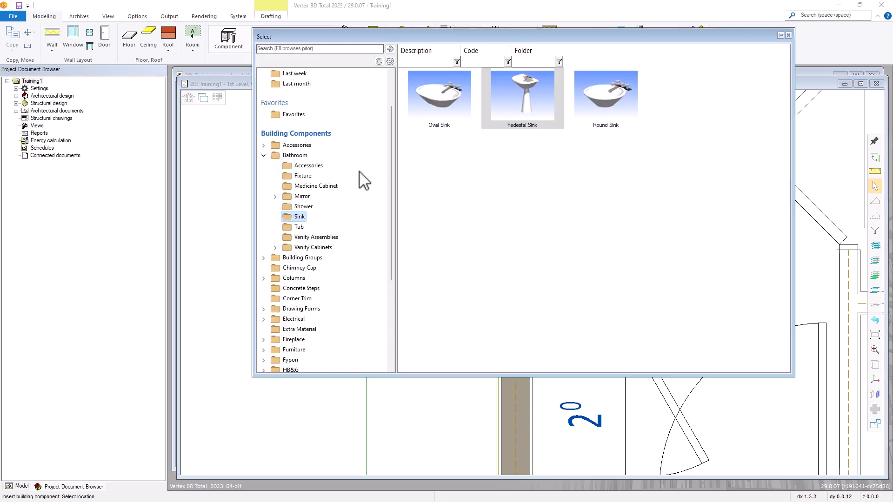
Mount a Towel Bar 24", rotated 180°, on the left wall between toilet and sink
left_click(308, 166)
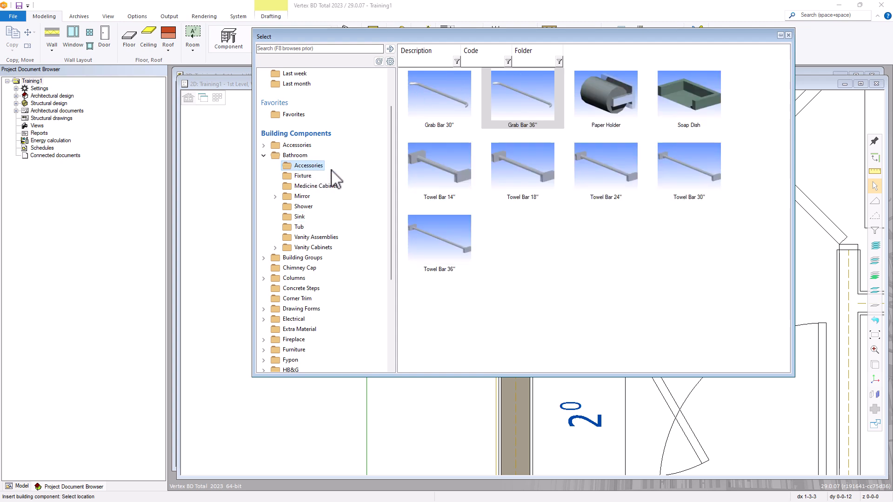
double_click(610, 181)
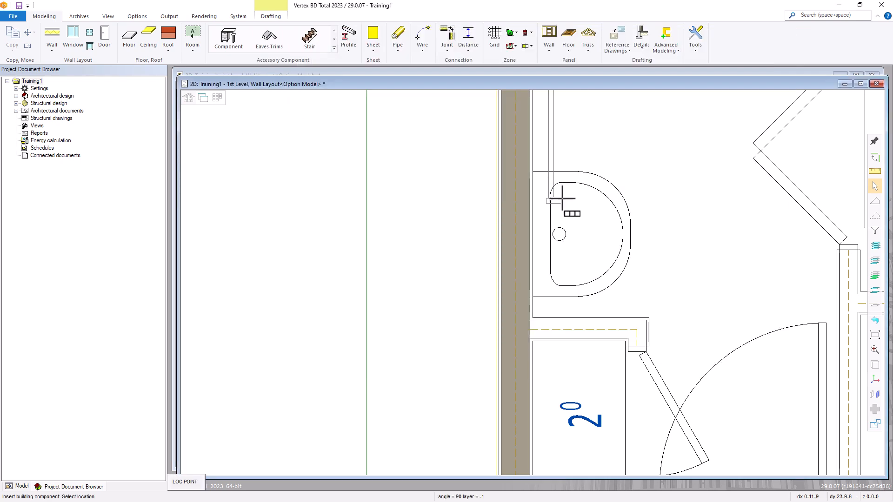
scroll(563, 199, "down", 3)
scroll(533, 287, "up", 2)
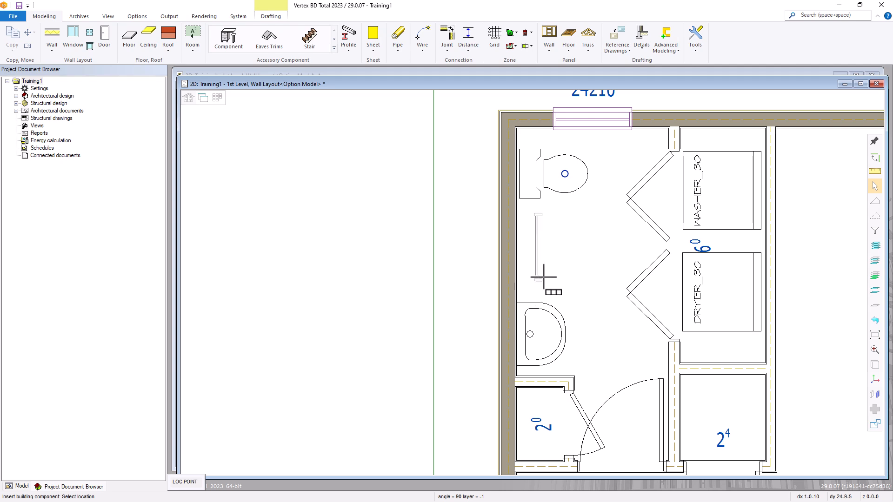
right_click(539, 278)
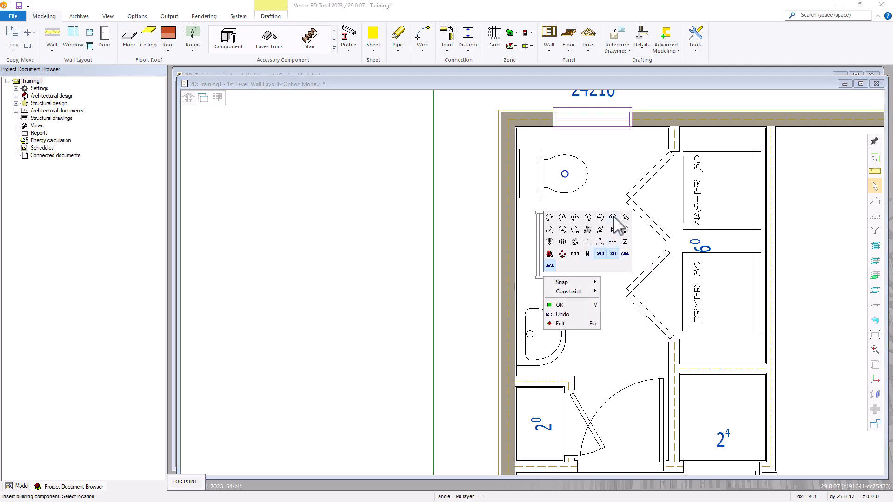
left_click(613, 217)
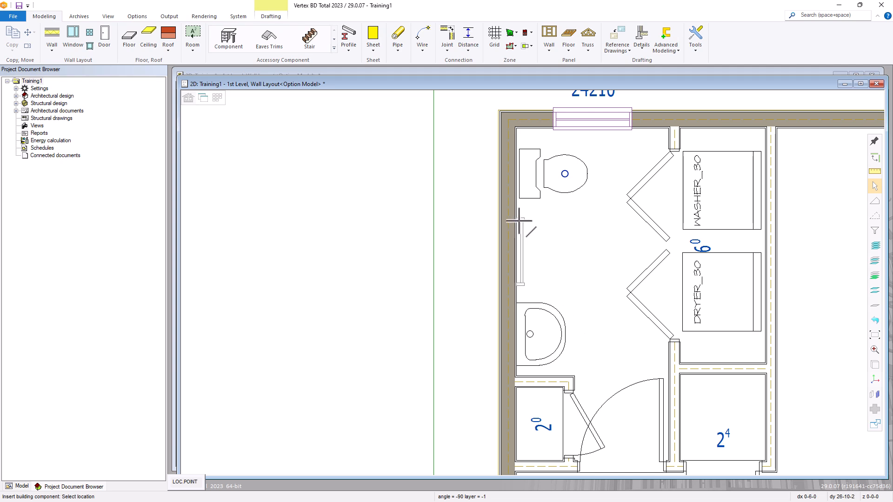
scroll(519, 221, "up", 2)
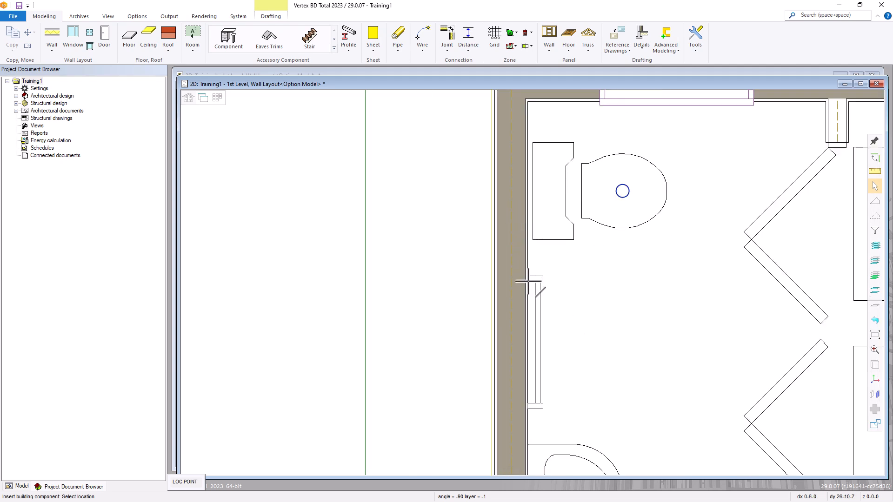
left_click(528, 282)
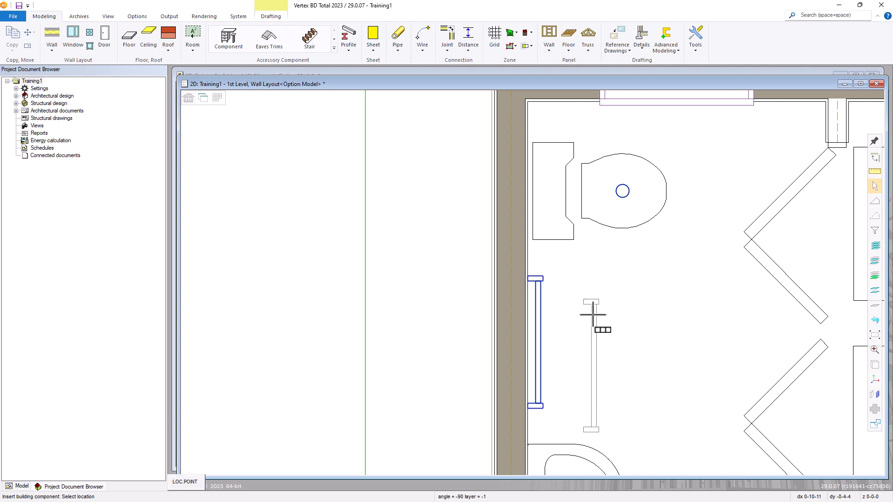
scroll(591, 310, "down", 3)
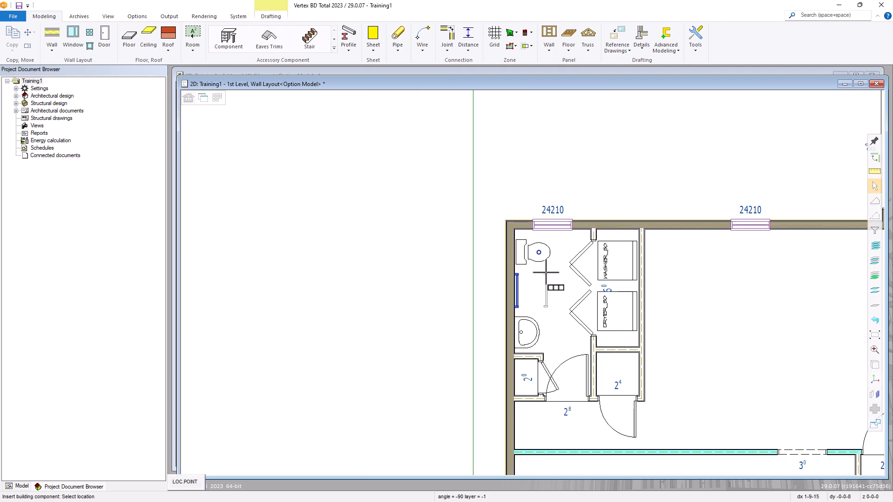
scroll(539, 276, "up", 3)
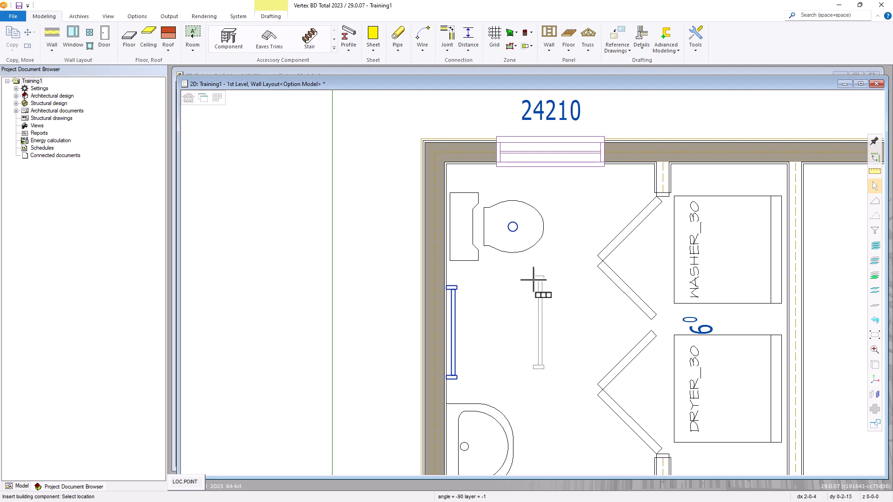
right_click(534, 279)
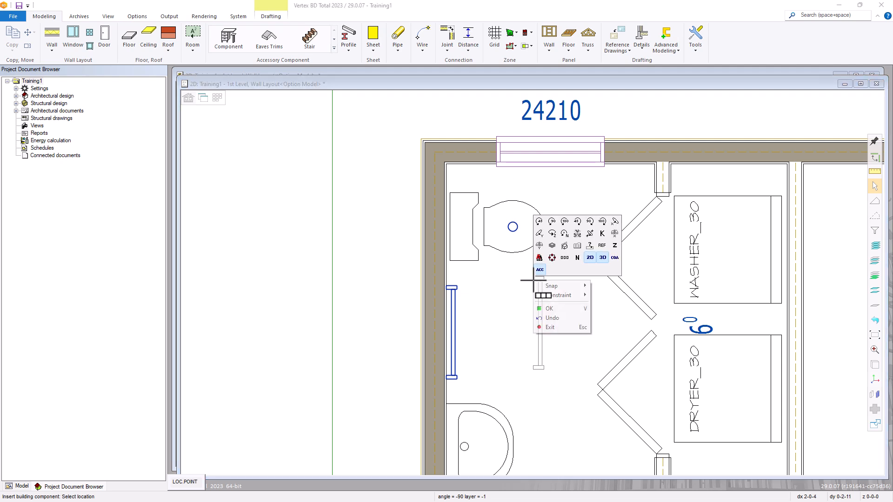
left_click(568, 310)
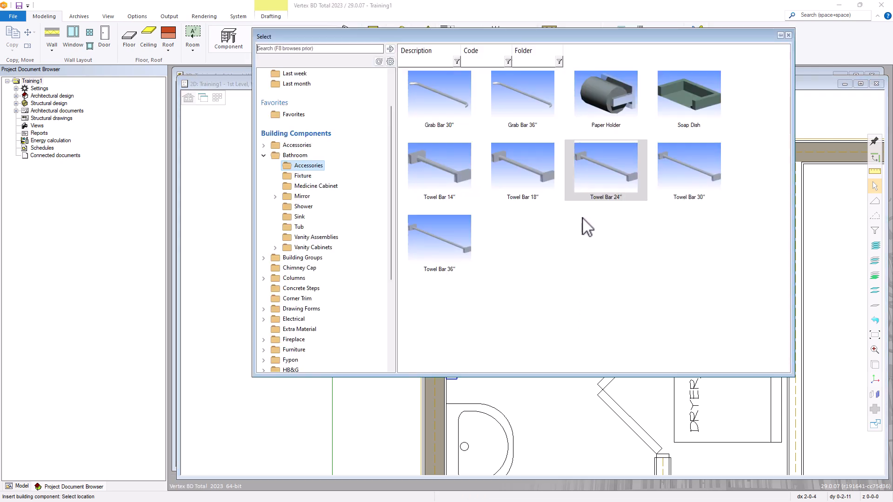
Place the Paper Holder, rotated to the wall, at a distance of 10 beside the toilet
left_click(608, 96)
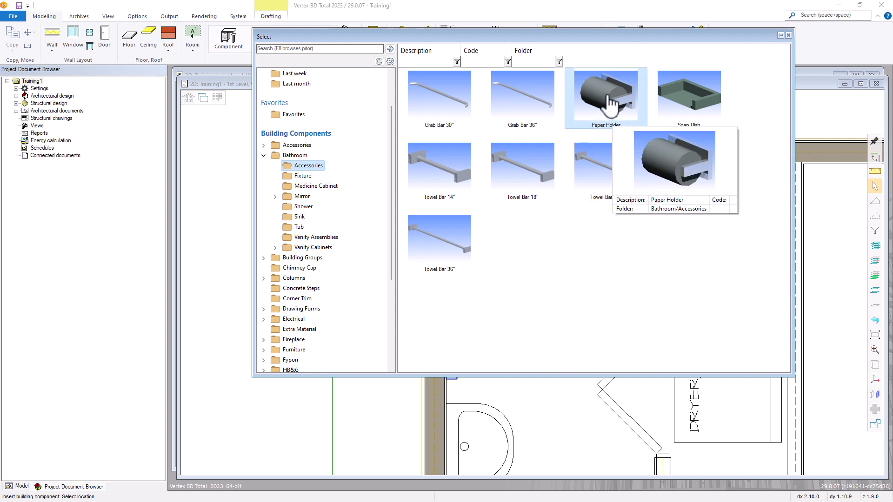
double_click(609, 100)
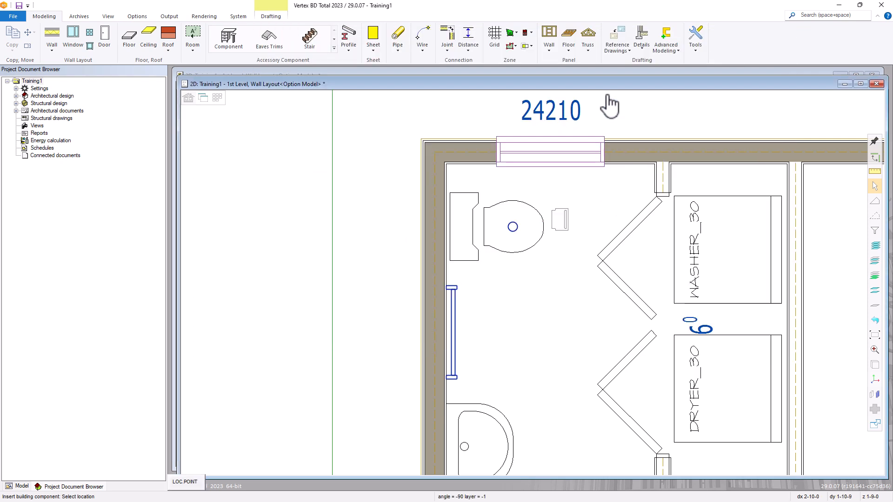
right_click(580, 192)
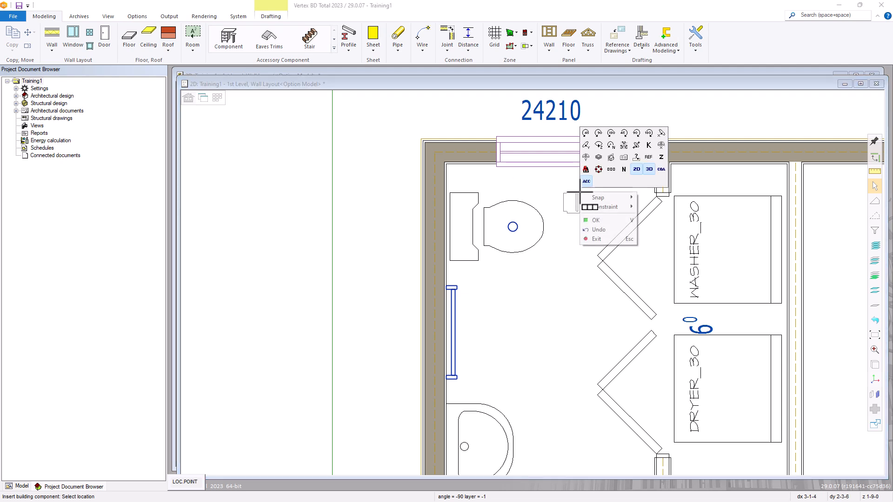
left_click(598, 134)
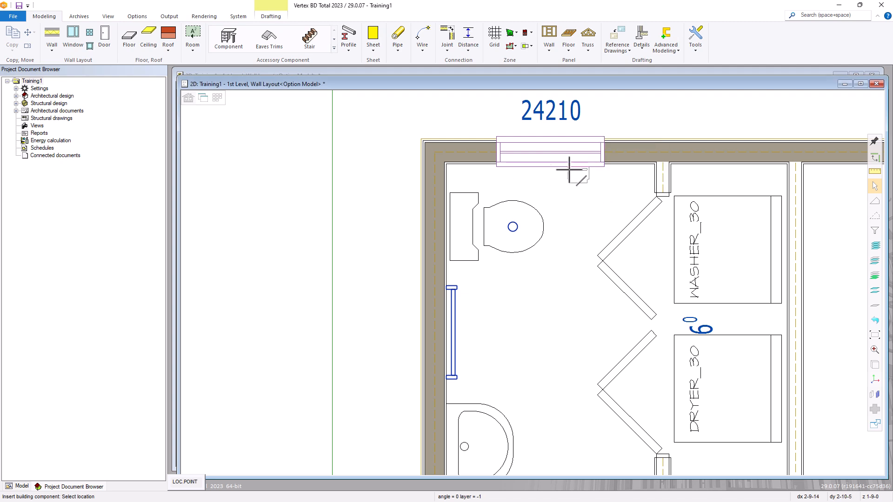
scroll(575, 173, "up", 6)
scroll(595, 278, "down", 3)
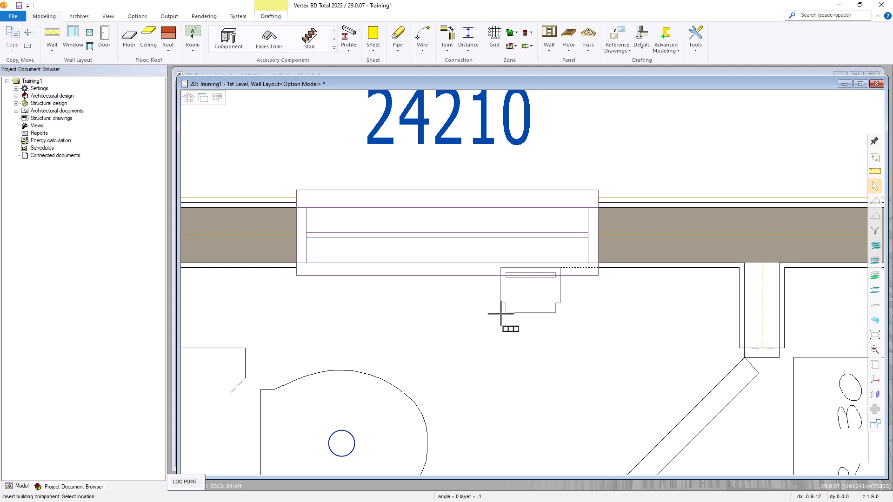
type("10")
key("Return")
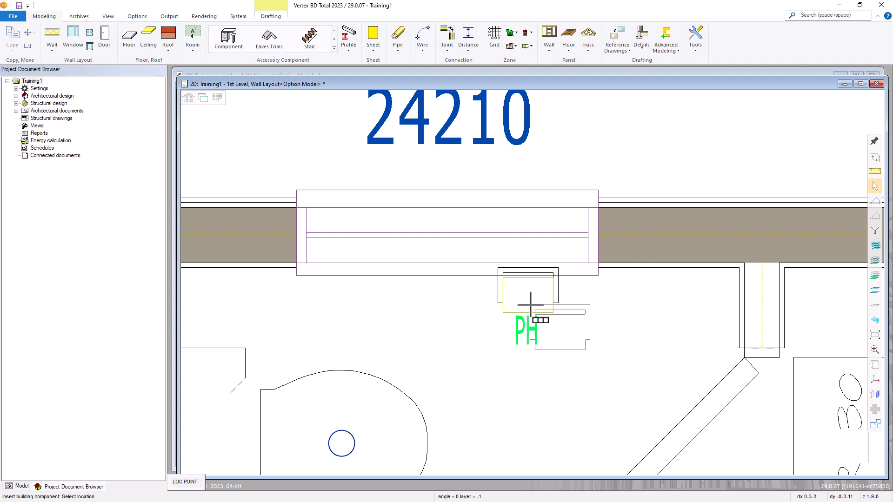
key("Escape")
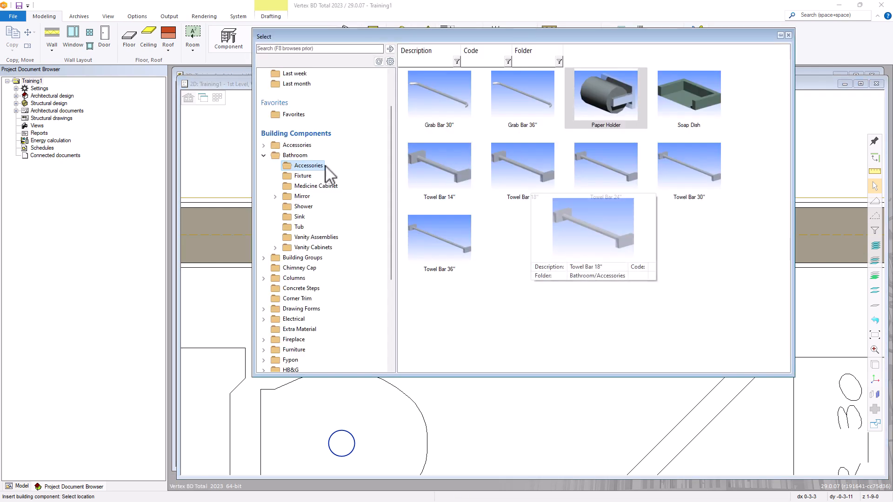
Choose the (4) 12" Shelves component from the Shelf category
left_click(264, 156)
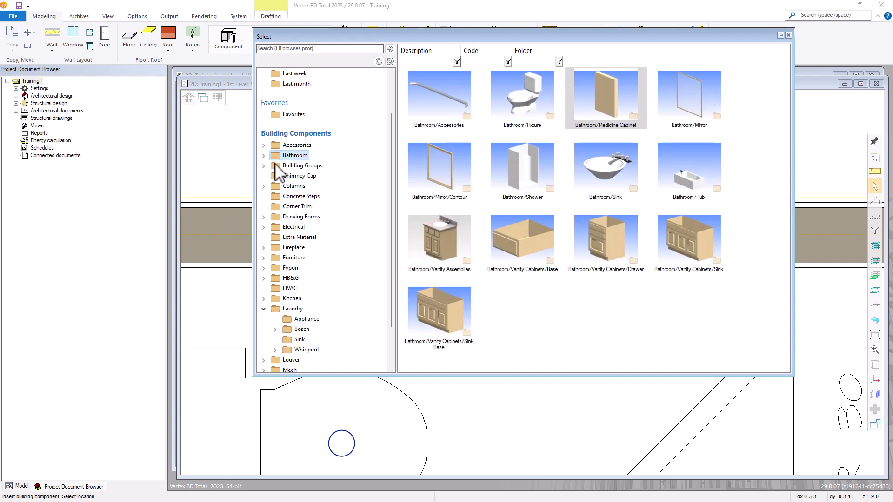
scroll(281, 210, "down", 2)
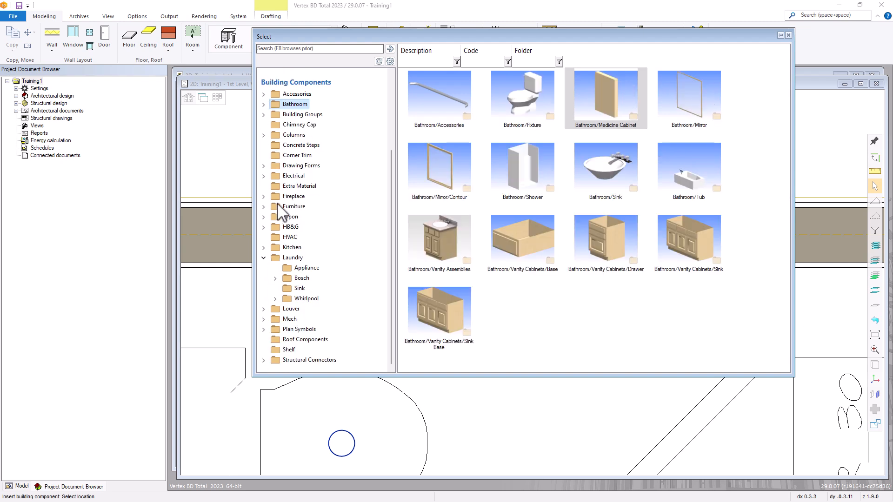
left_click(288, 350)
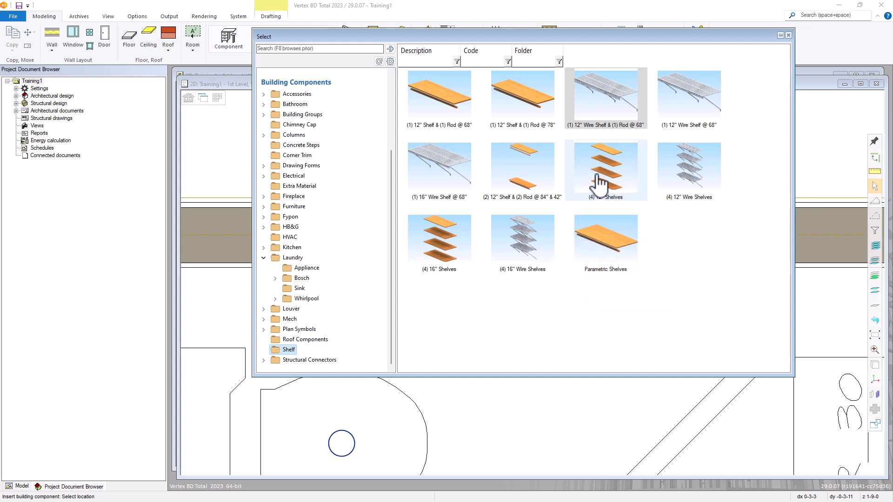
mouse_move(601, 182)
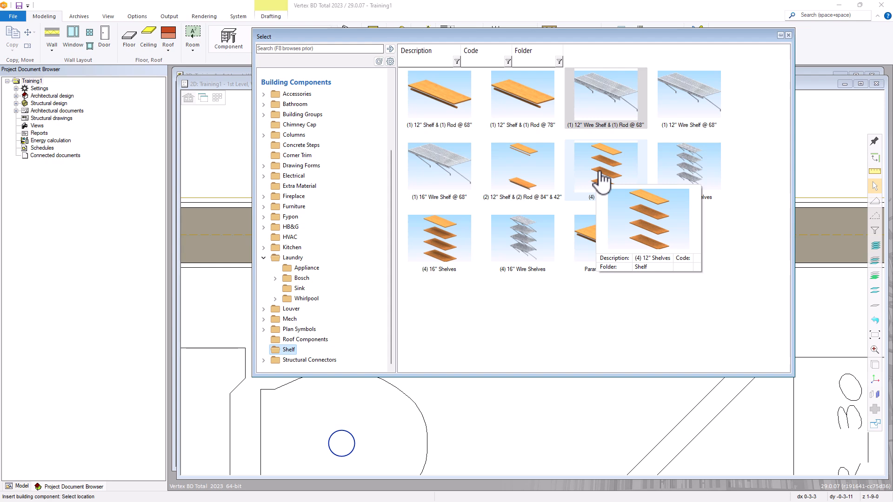
double_click(601, 182)
scroll(533, 279, "down", 5)
scroll(533, 281, "down", 1)
scroll(521, 289, "up", 6)
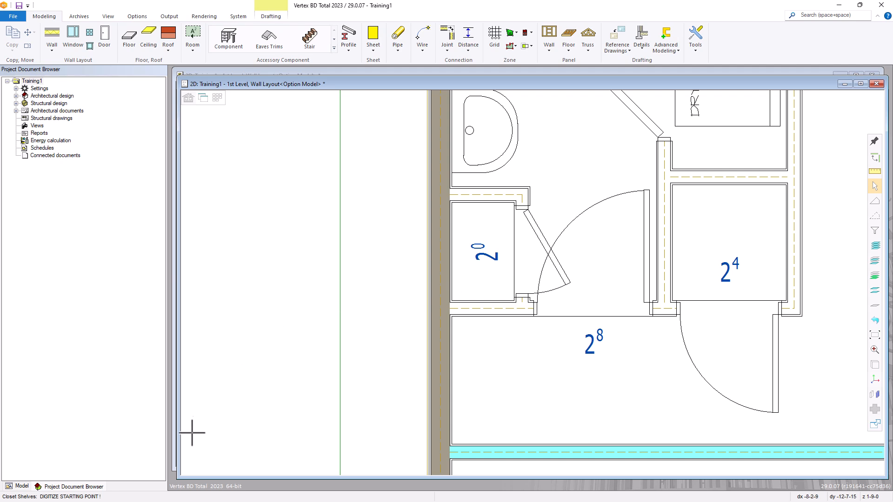
Draw the shelf run up the closet and place its (4) 12" SH label rotated 90 degrees
left_click(453, 300)
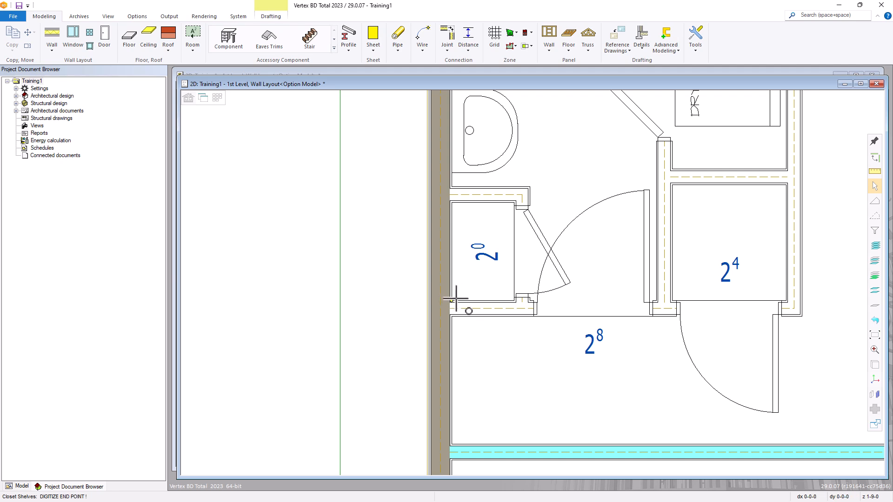
left_click(453, 203)
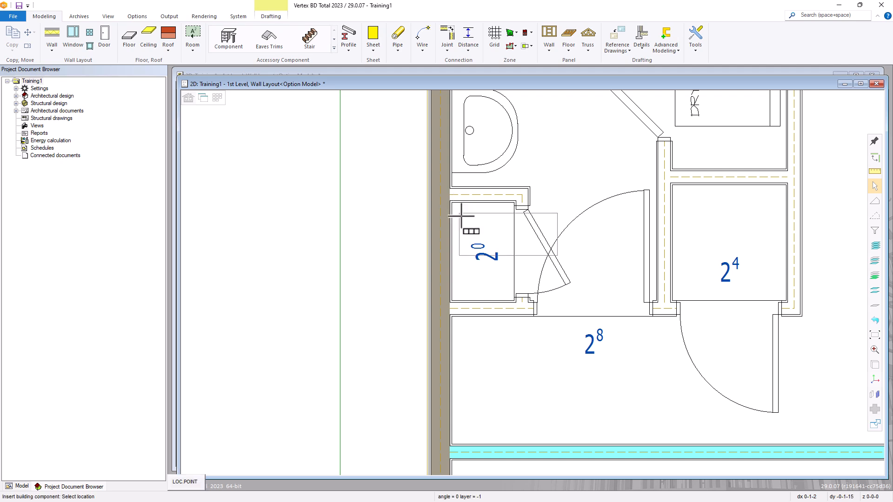
right_click(313, 219)
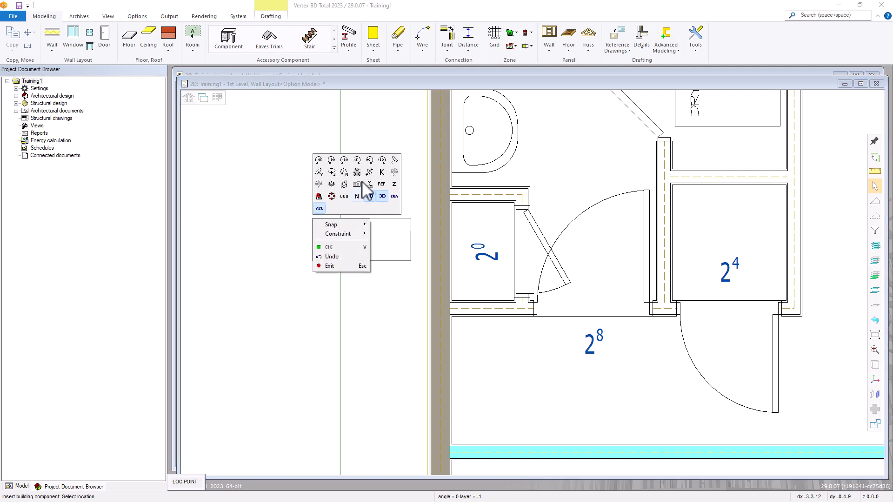
left_click(332, 160)
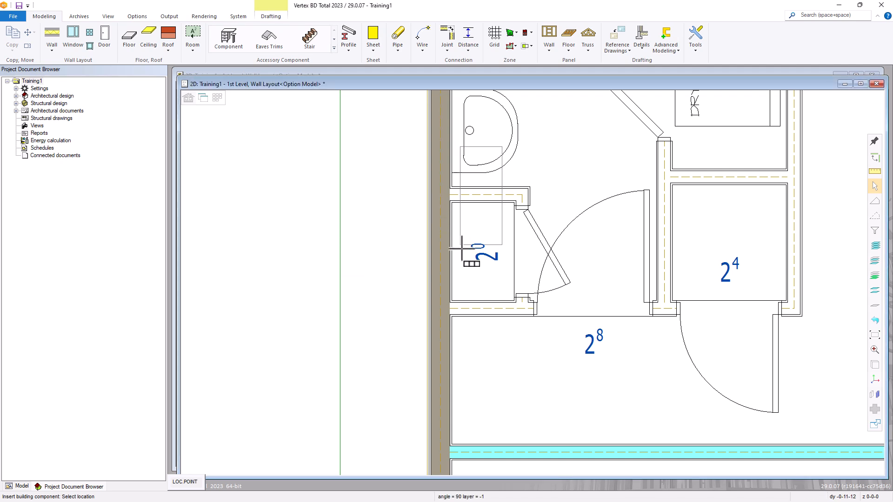
left_click(455, 295)
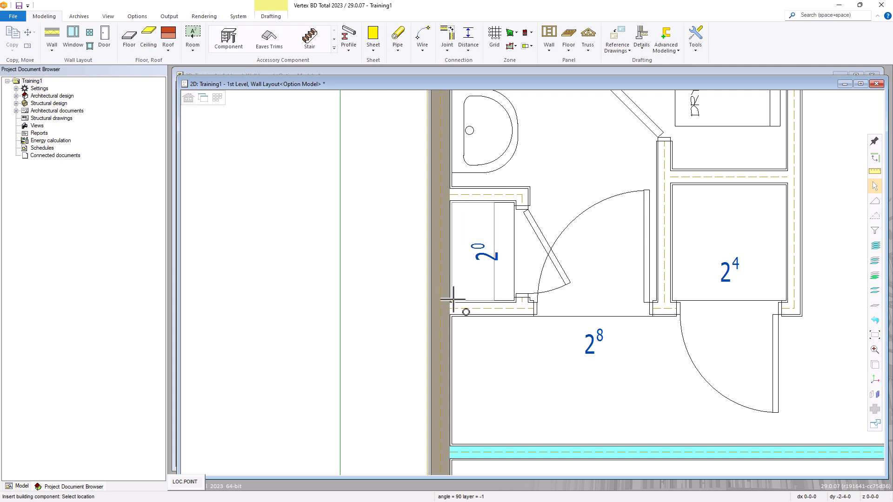
left_click(453, 300)
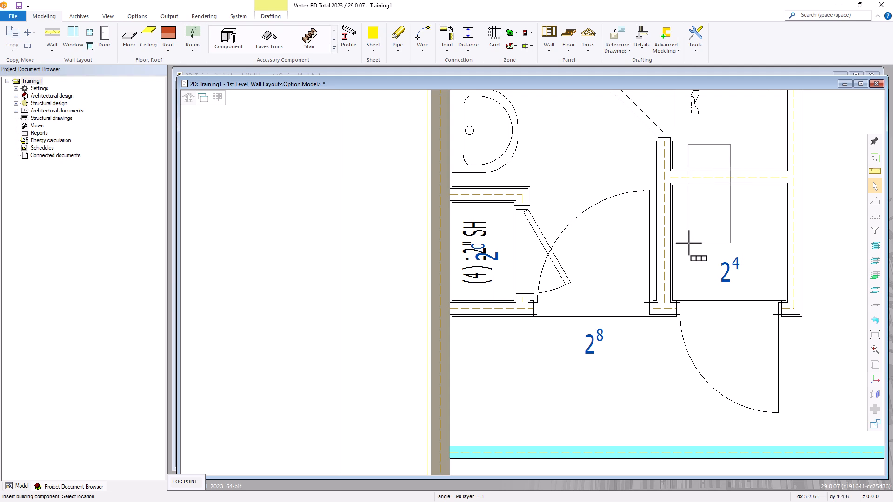
key("Escape")
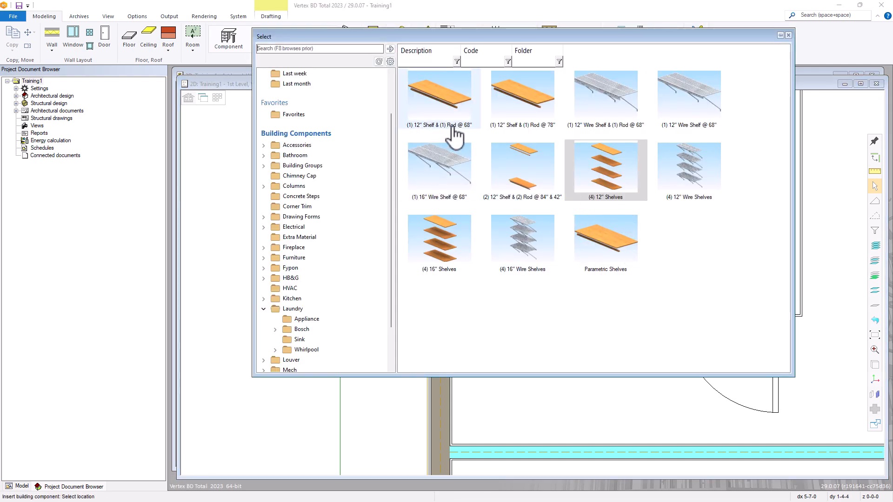
Add a (1) 12" Shelf & (1) Rod @ 68" across the closet with its label
double_click(440, 98)
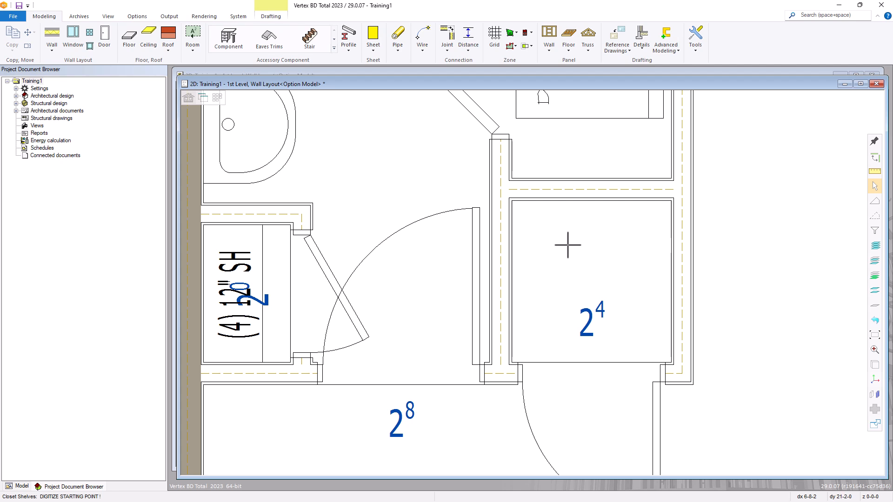
left_click(512, 202)
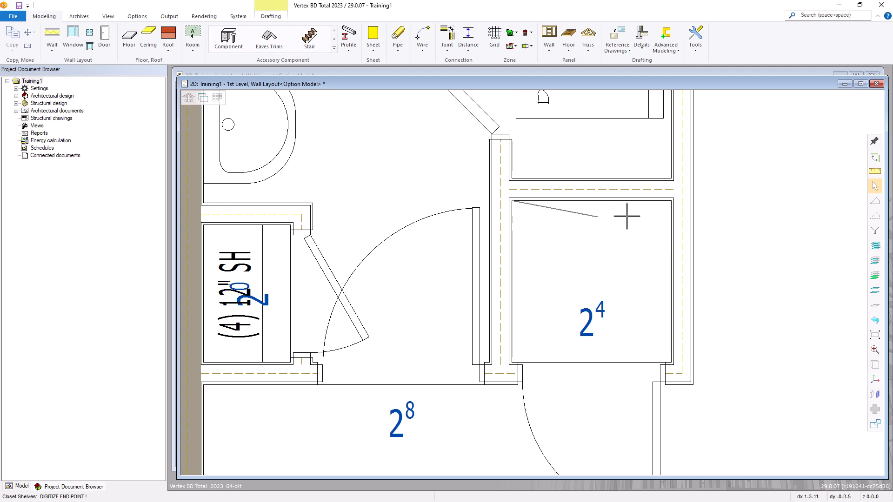
left_click(670, 202)
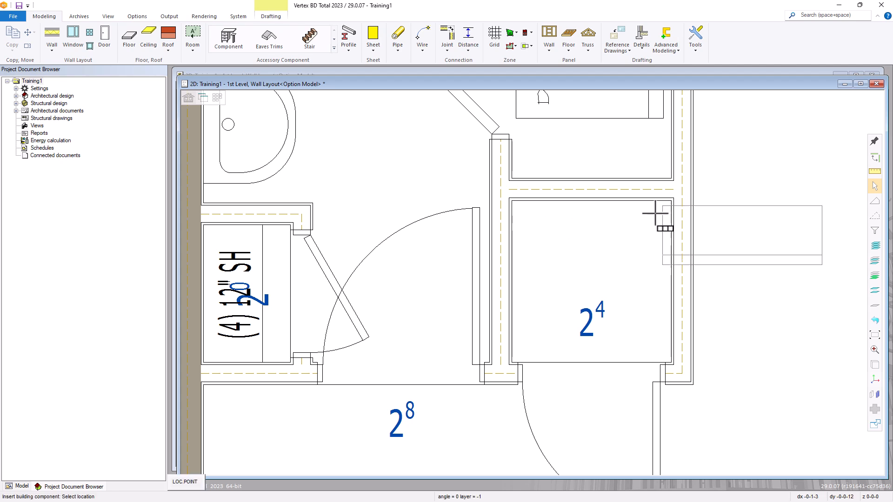
left_click(513, 203)
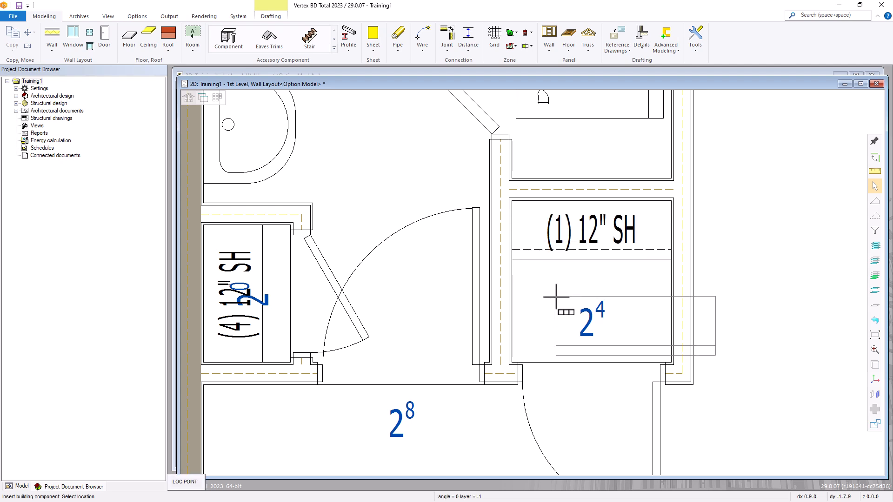
key("Escape")
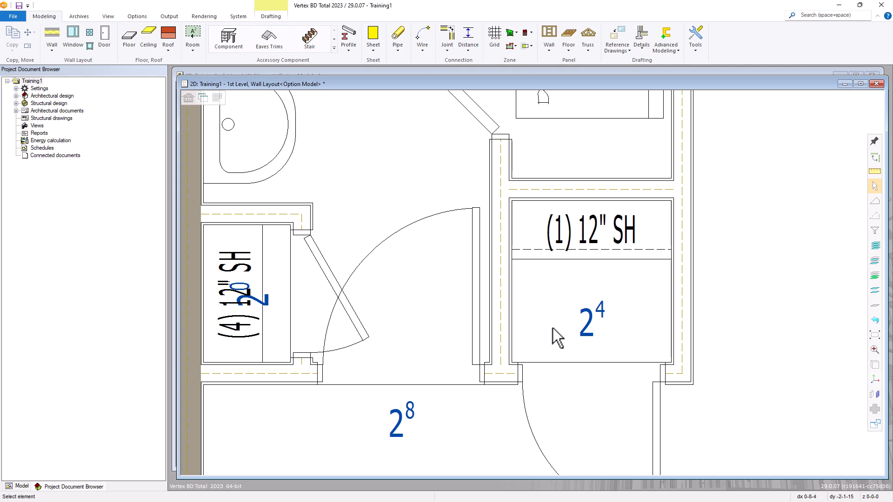
scroll(552, 328, "down", 4)
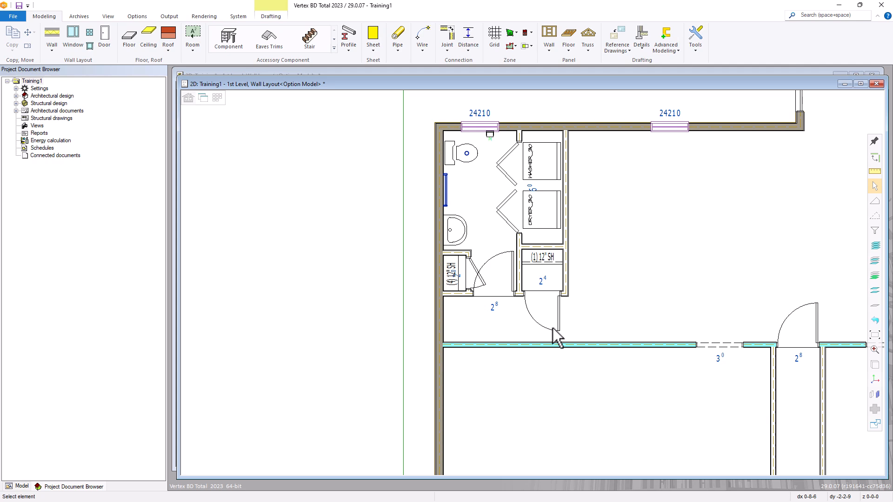
Switch to the 3D view and orbit in to inspect the laundry closet and bathroom
key("ctrl+Tab")
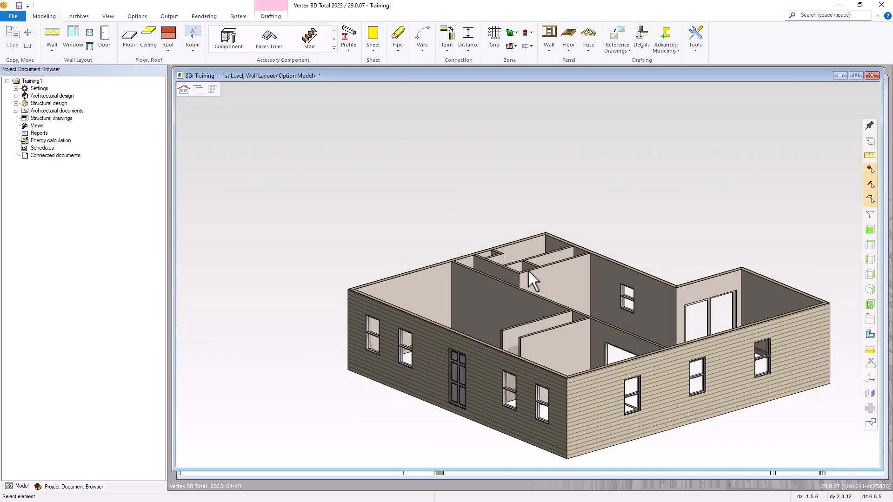
scroll(529, 272, "up", 5)
middle_click_drag(546, 287, 660, 305)
scroll(644, 305, "up", 1)
left_click(403, 273)
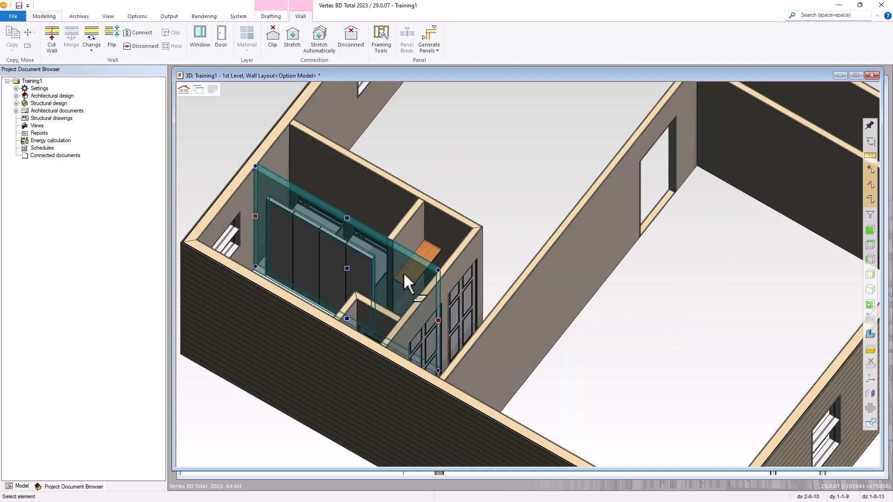
key("Escape")
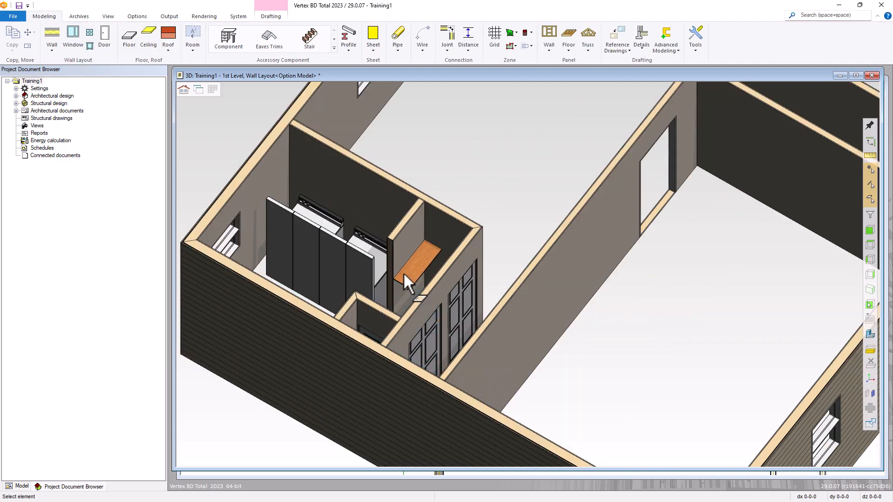
left_click(326, 267)
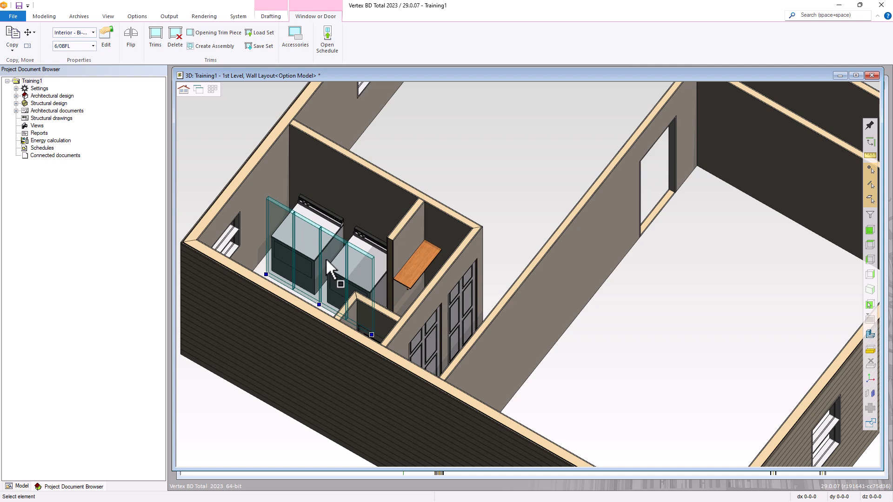
key("Escape")
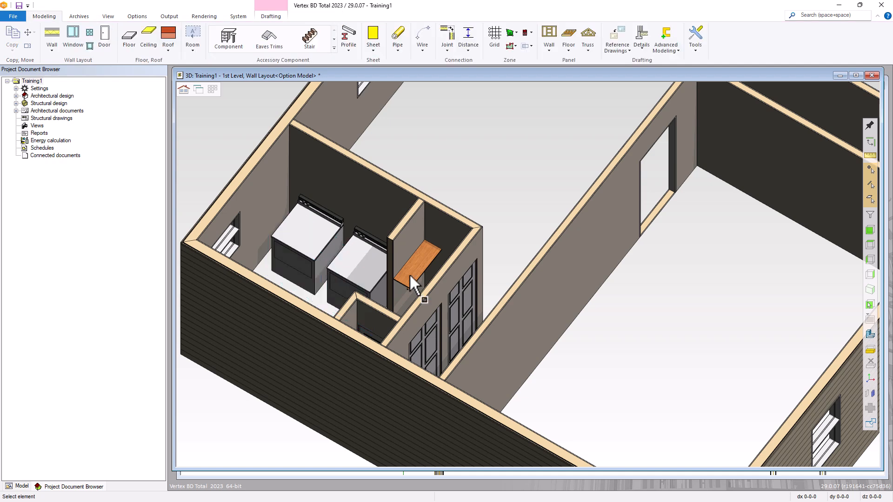
middle_click_drag(428, 239, 689, 244)
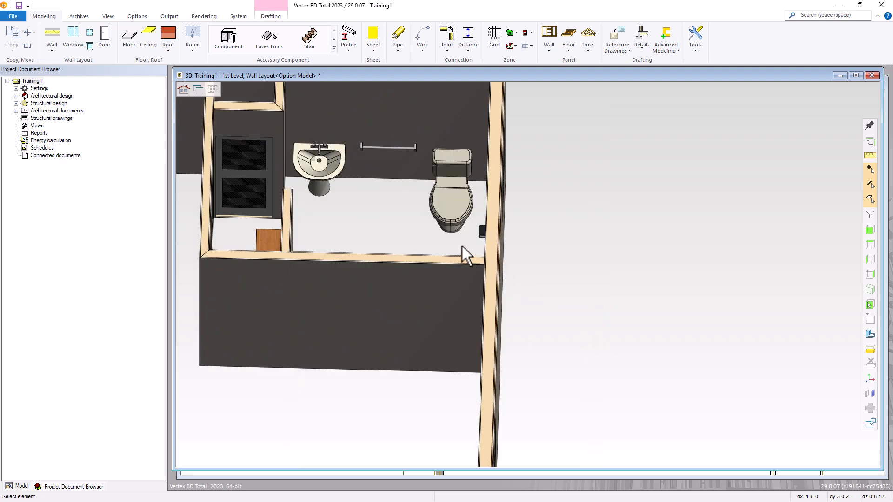
middle_click_drag(281, 117, 250, 127)
scroll(529, 273, "up", 3)
Hide the wall blocking the bathroom, look inside, then restore all hidden elements
left_click(537, 286)
key("Delete")
mouse_move(535, 283)
middle_mouse_down()
mouse_move(461, 269)
mouse_move(540, 278)
middle_mouse_up()
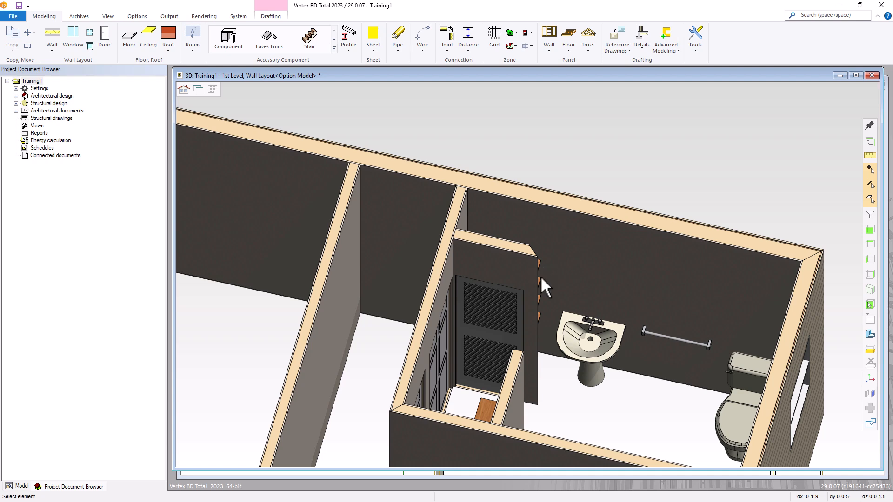
right_click(577, 132)
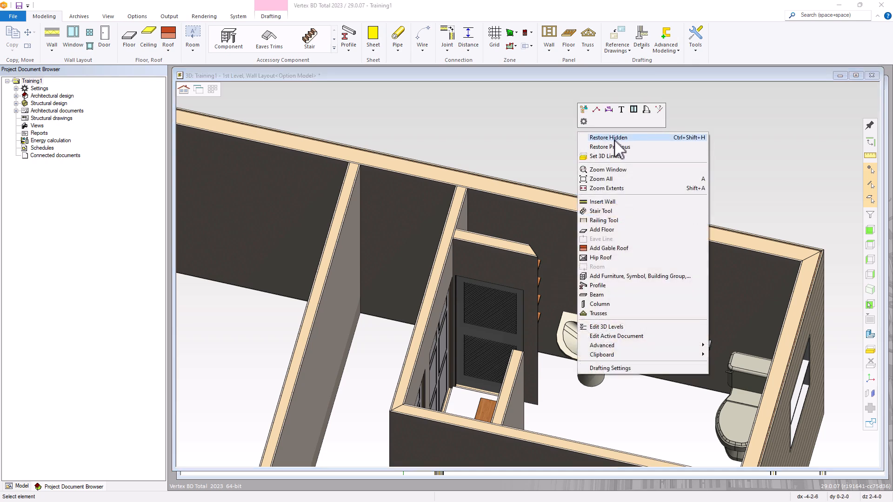
left_click(600, 138)
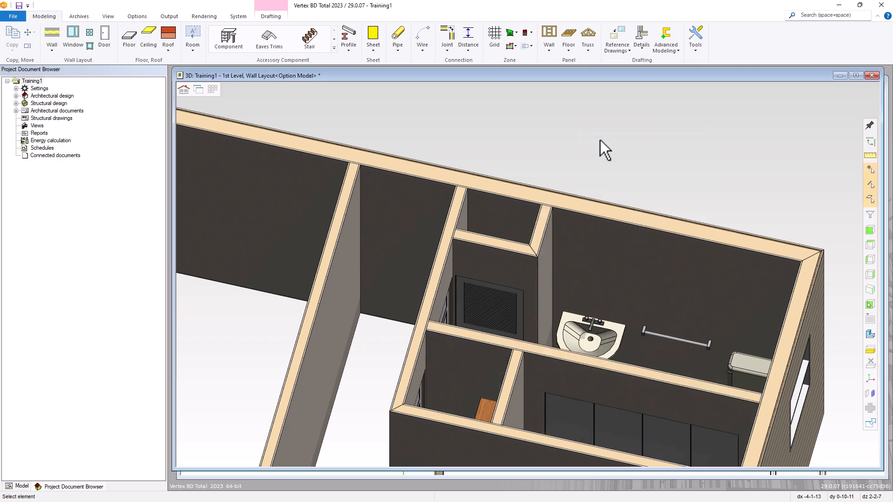
Return to the 2D plan, fit the whole first level in view, and save Training1
key("ctrl+Tab")
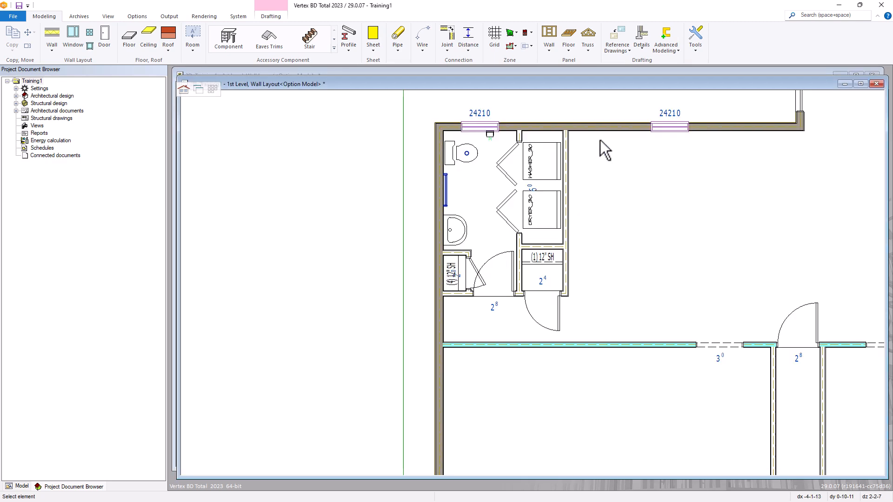
key("Home")
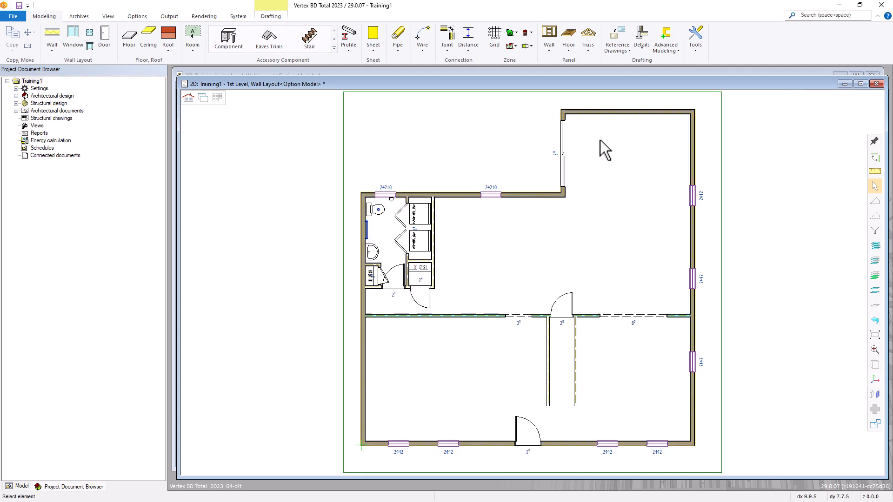
left_click(19, 5)
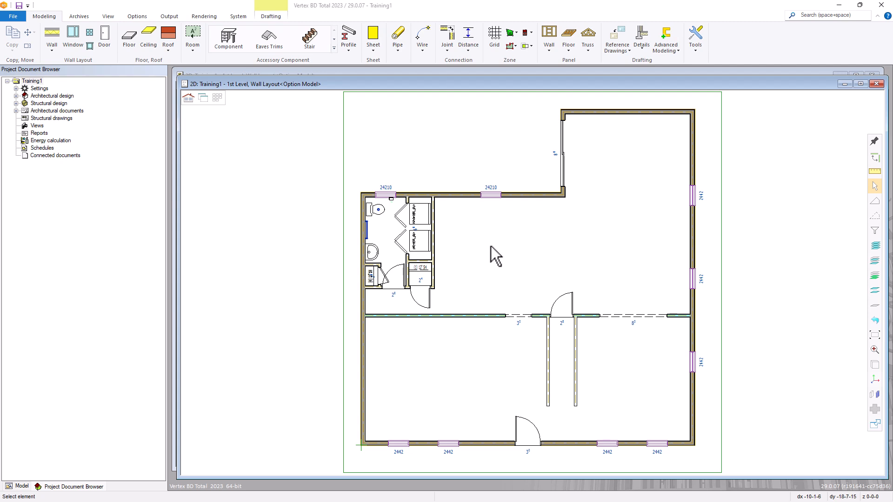
Insert Kitchen Layout 2 from Kitchen > Layouts at the wall corner beside the laundry
left_click(230, 42)
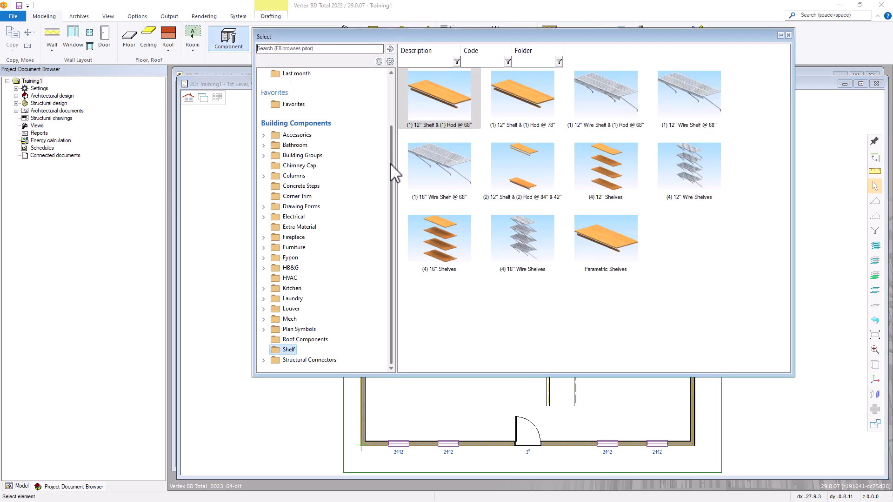
left_click(264, 289)
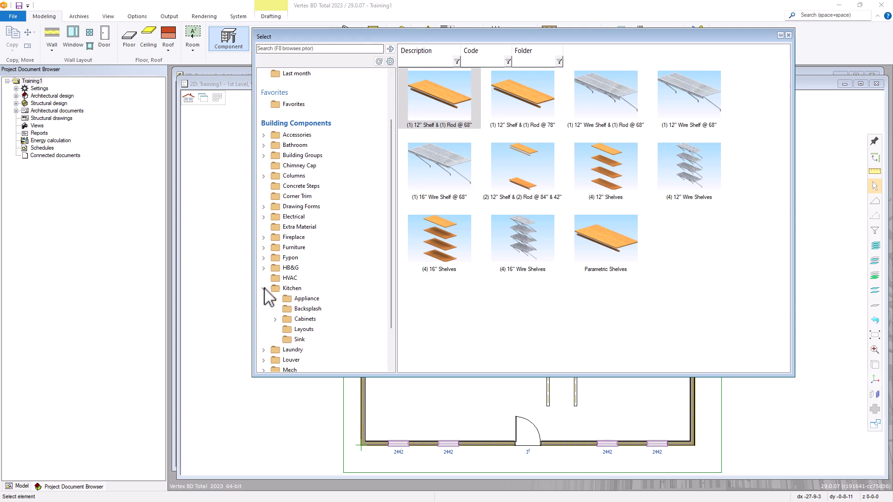
left_click(305, 329)
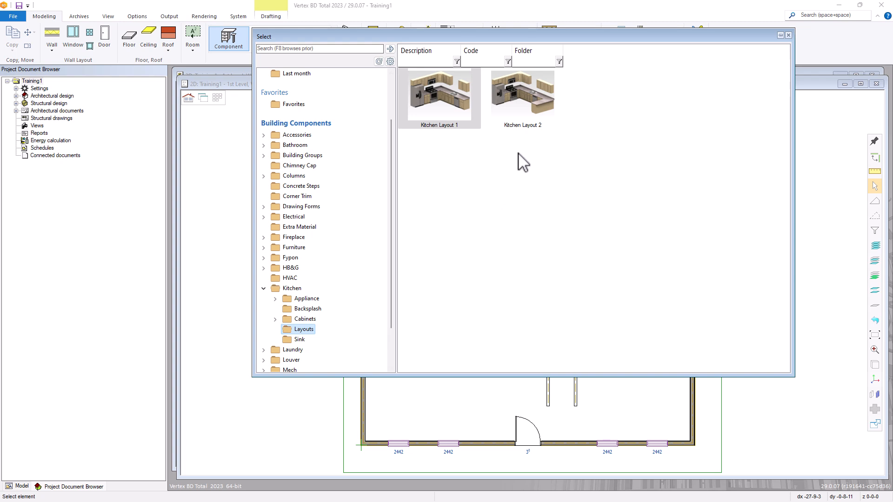
double_click(526, 108)
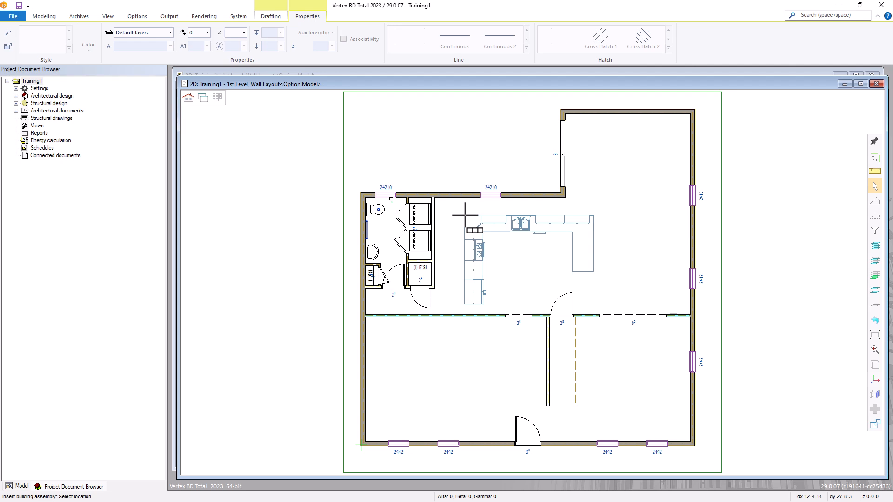
scroll(464, 215, "up", 4)
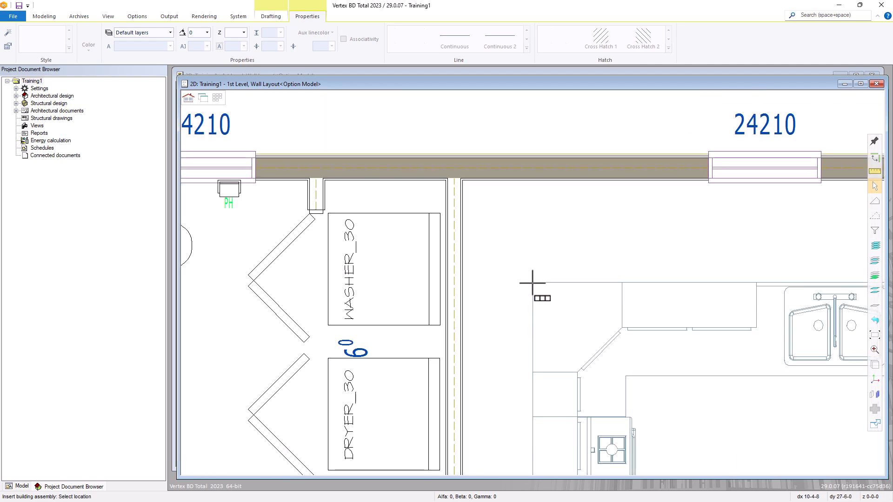
scroll(532, 283, "up", 2)
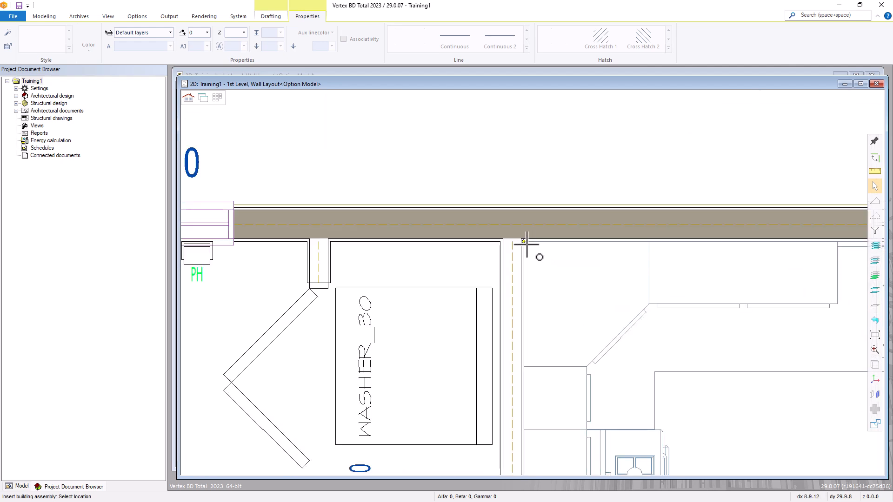
left_click(524, 241)
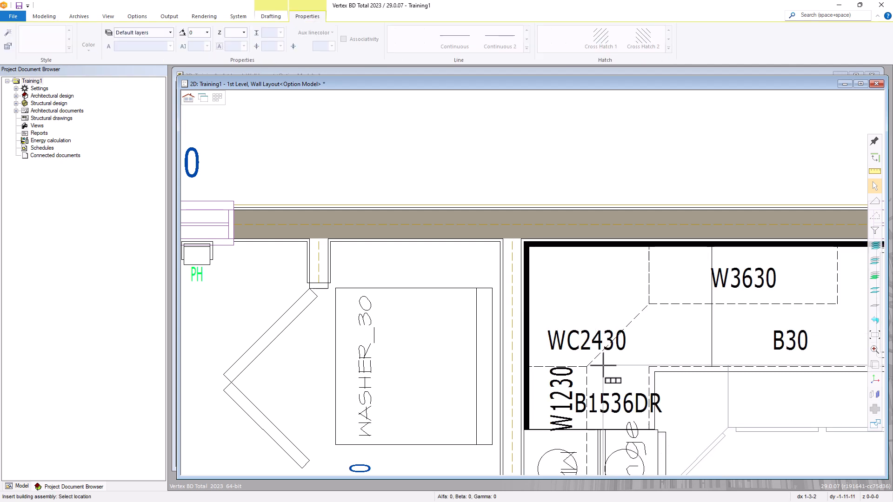
key("Escape")
Switch to the 3D model view of the 1st Level
scroll(592, 332, "down", 5)
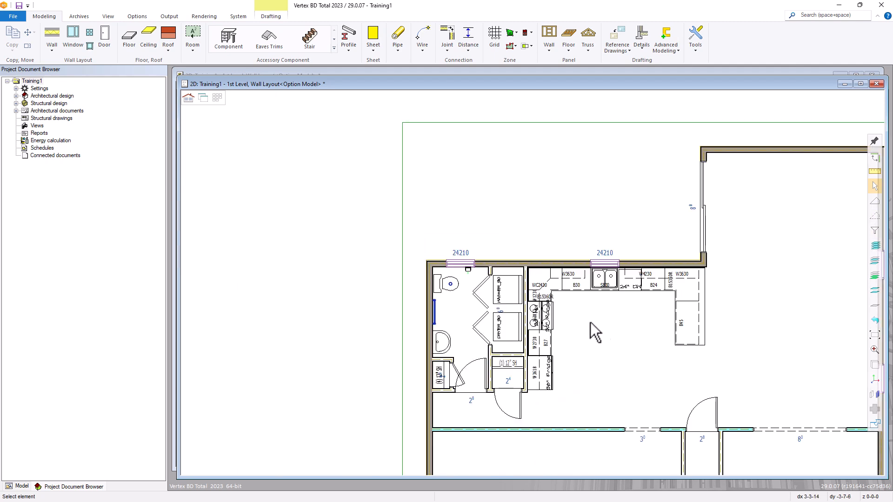
scroll(617, 344, "up", 2)
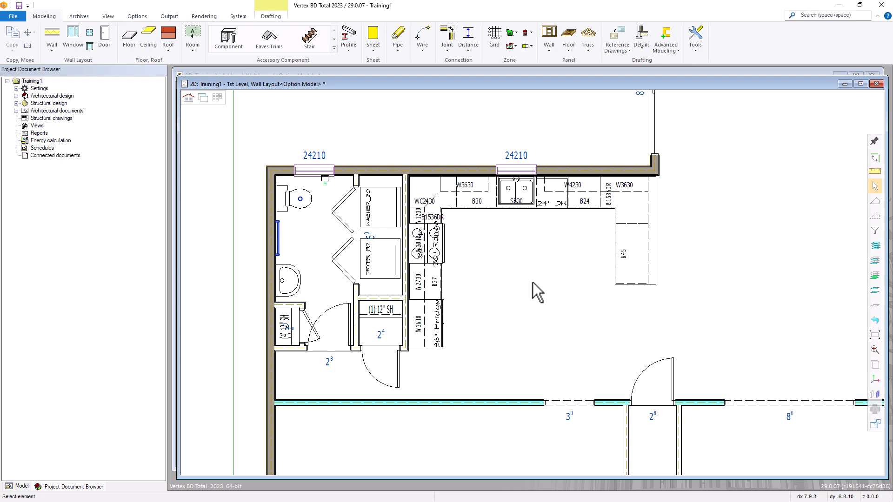
key("ctrl+Tab")
Orbit the 3D model to an overhead view zoomed in on the kitchen
scroll(532, 281, "down", 5)
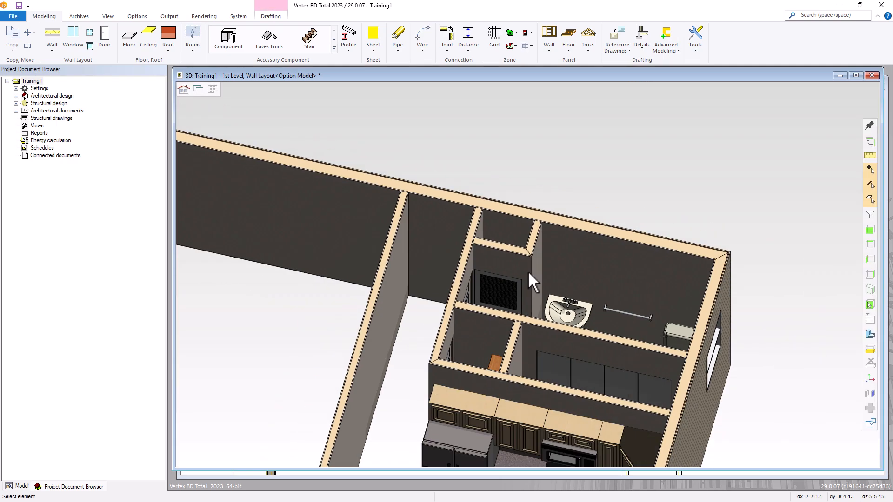
middle_click_drag(541, 338, 608, 255)
scroll(530, 287, "up", 2)
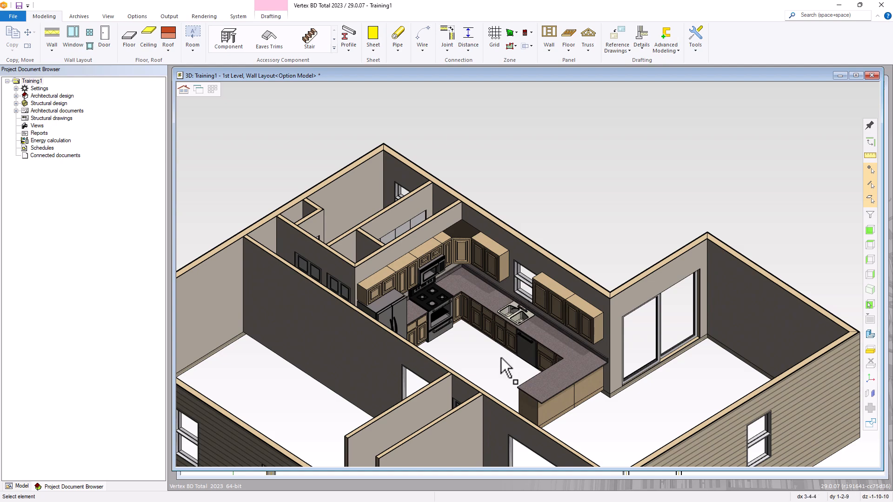
scroll(528, 270, "up", 3)
scroll(530, 265, "down", 2)
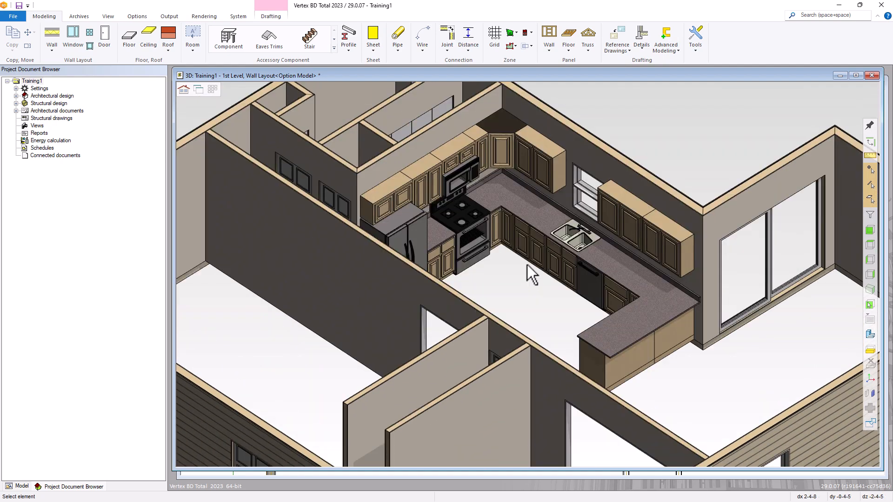
scroll(528, 256, "up", 3)
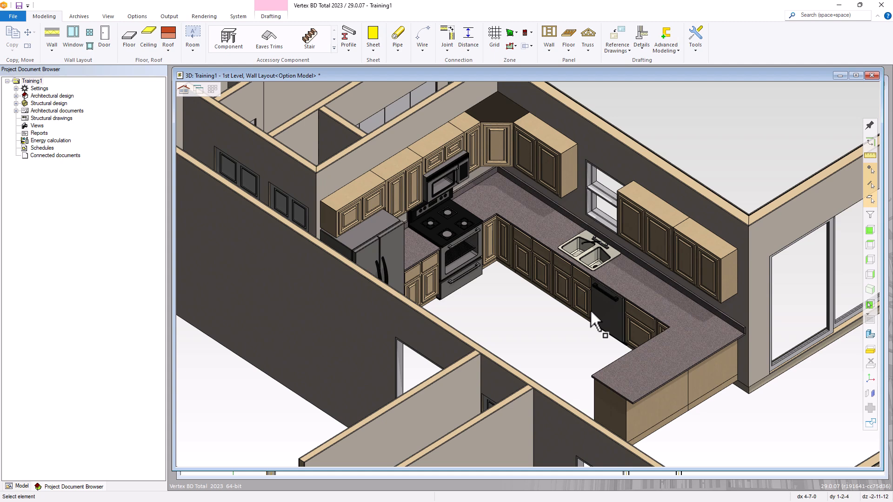
Inspect the sink wall cabinet and test-stretch the countertop's end edge, then undo it
left_click(665, 241)
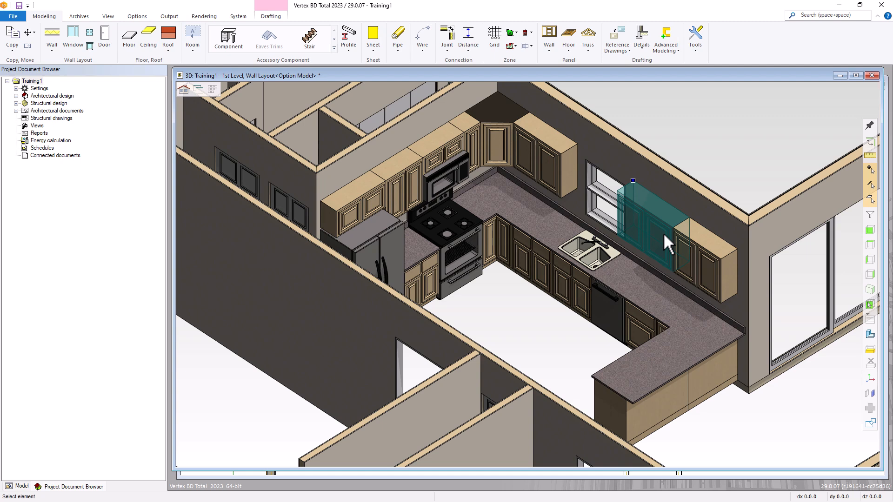
left_click(632, 284)
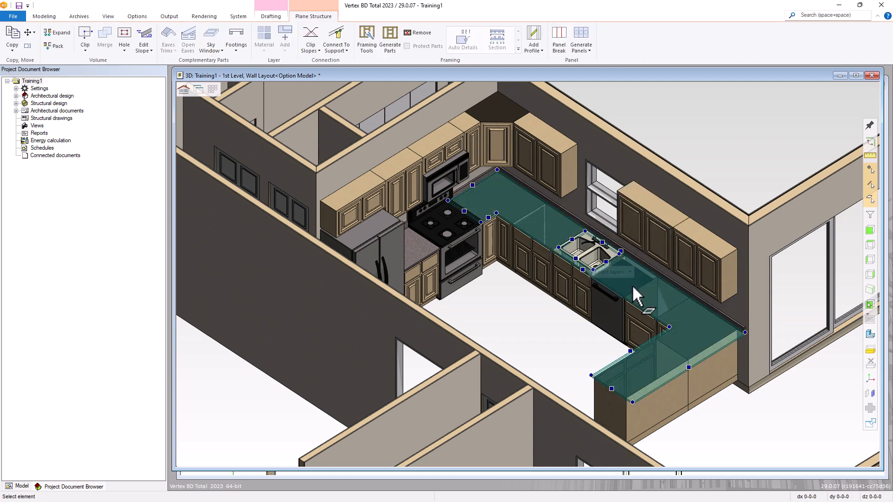
left_click(689, 368)
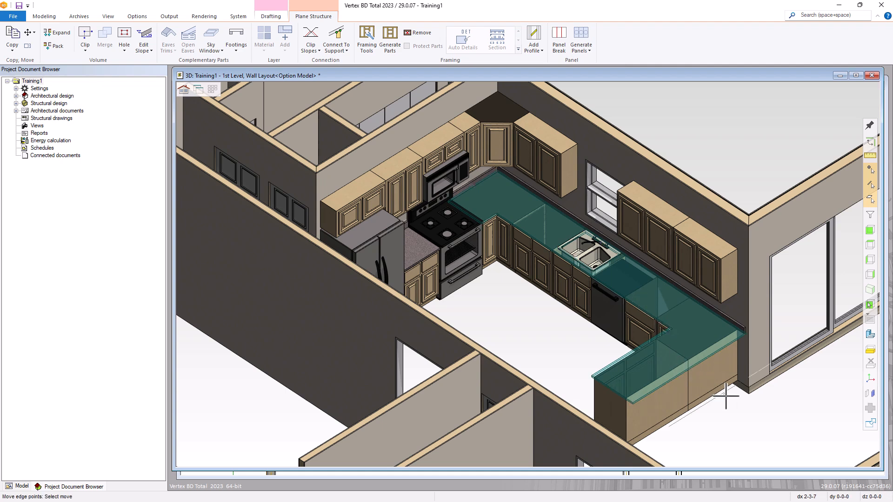
left_click(724, 397)
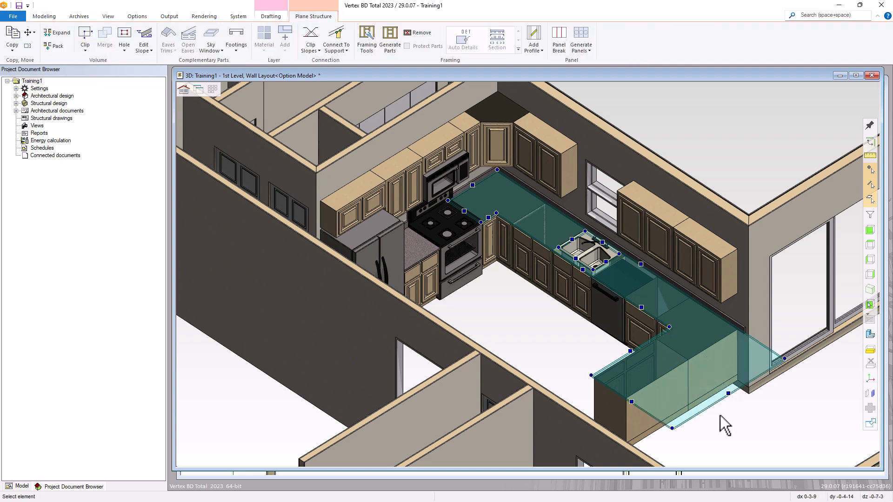
key("ctrl+z")
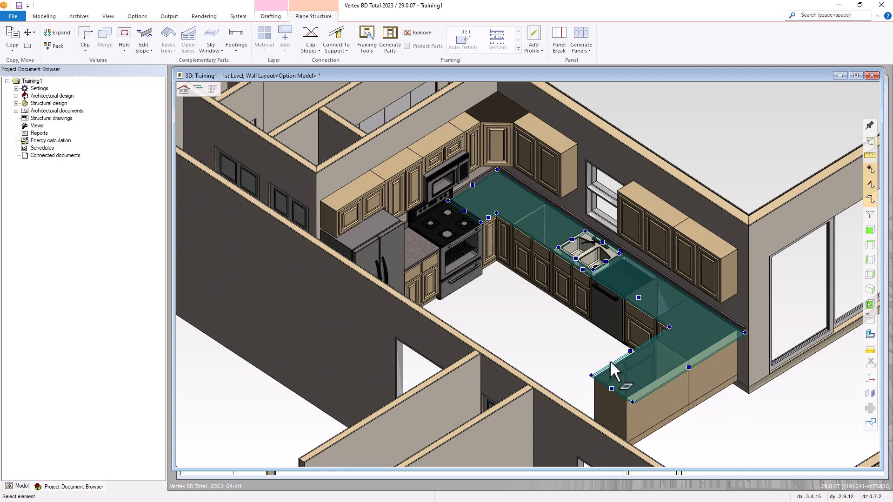
Check the corner base cabinet, clear the selection, and return to the full 2D floor plan
left_click(576, 354)
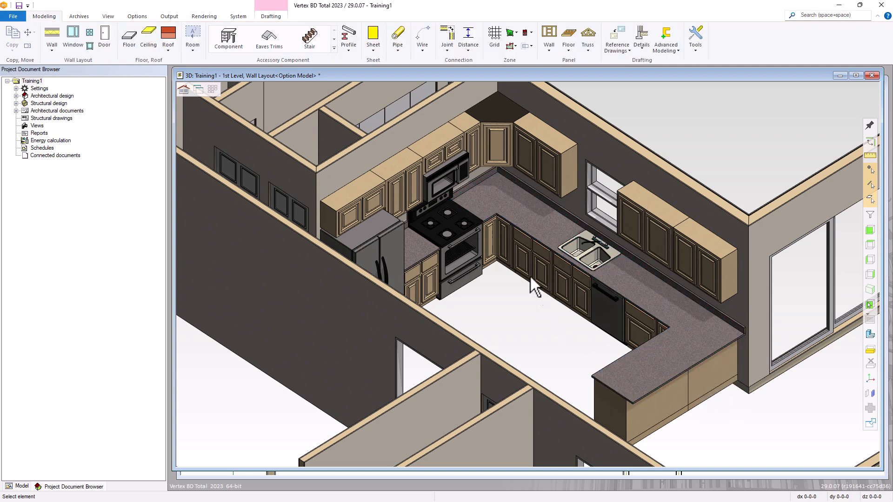
left_click(506, 242)
left_click(588, 355)
key("ctrl+Tab")
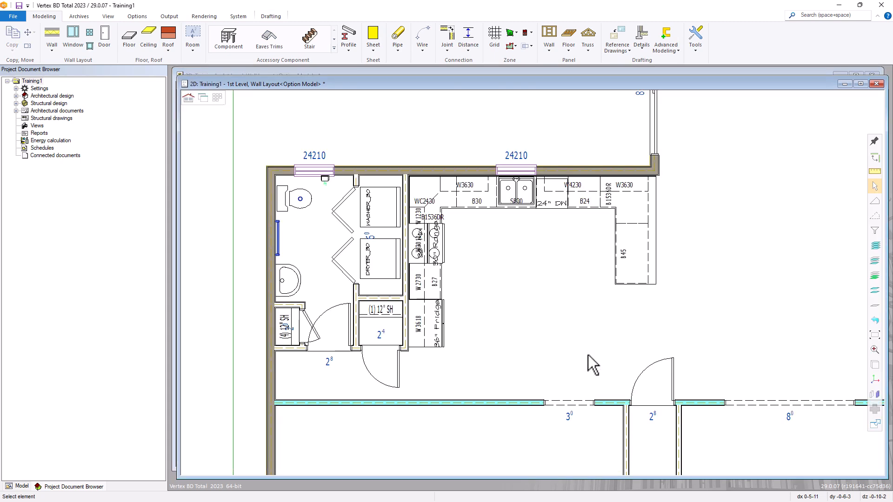
key("Home")
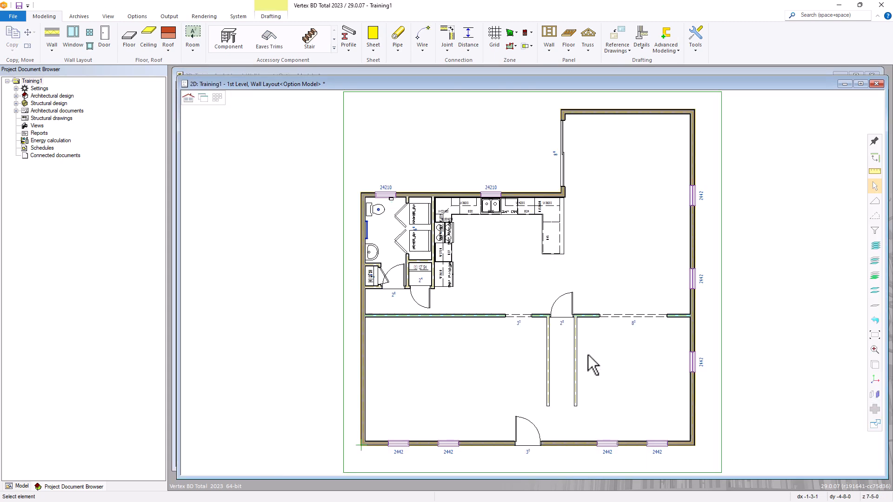